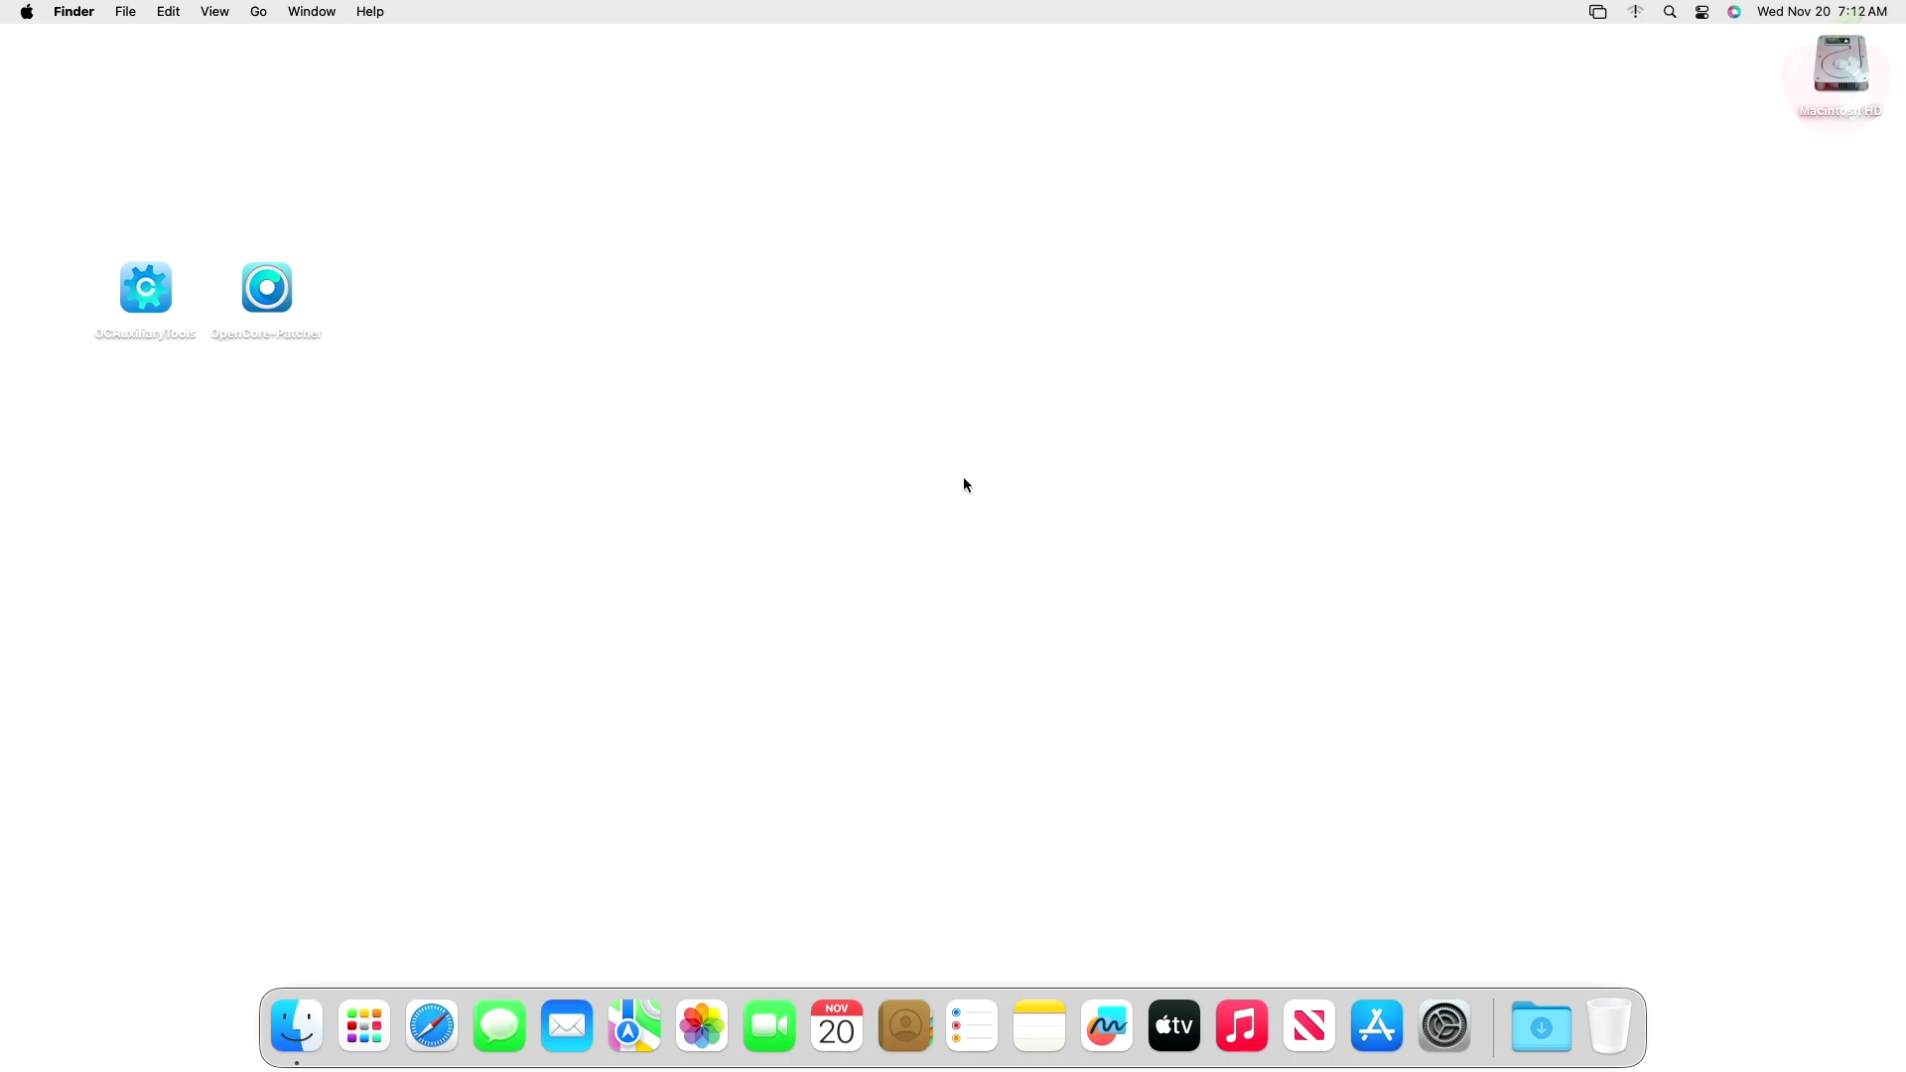
Step: Check the GT 710's GPU name and Metal support in Hackintool and About This Mac
{"action": "left_click", "coordinate": [365, 1026]}
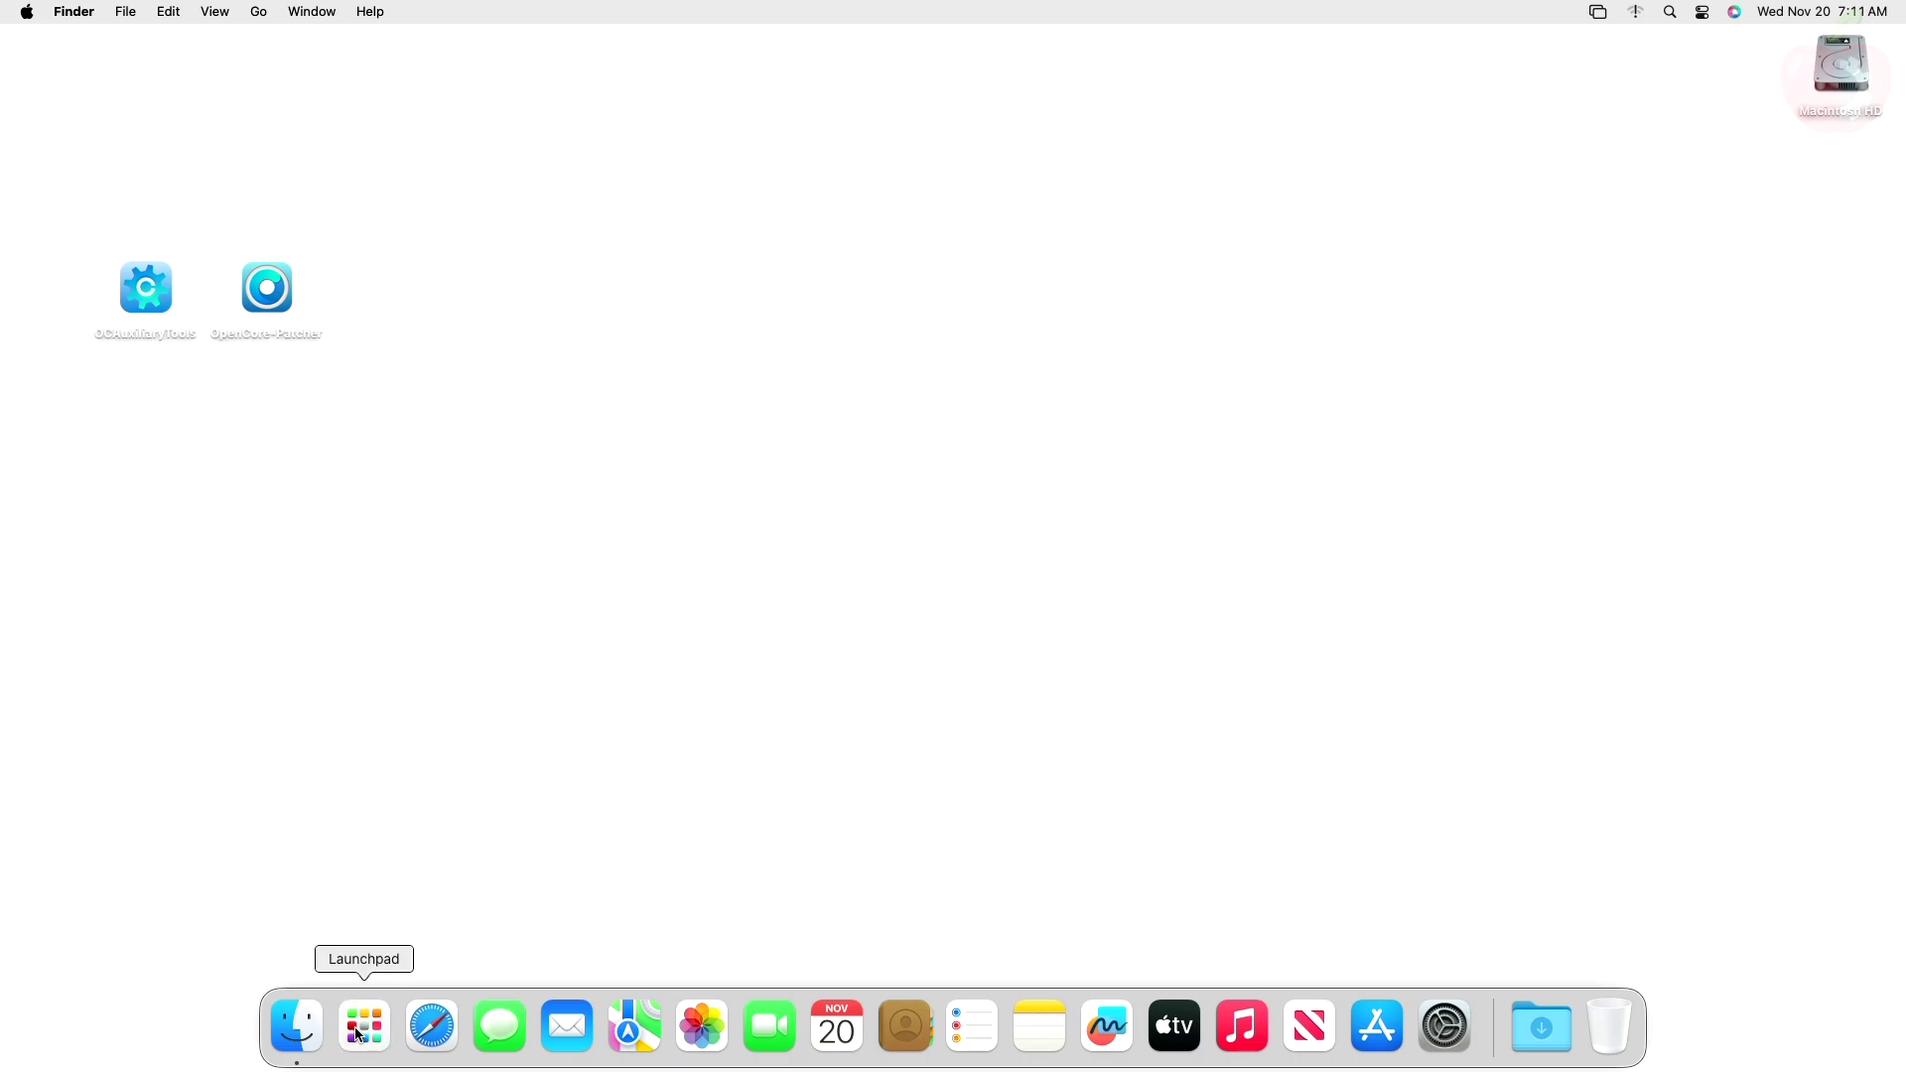
{"action": "left_click", "coordinate": [920, 832]}
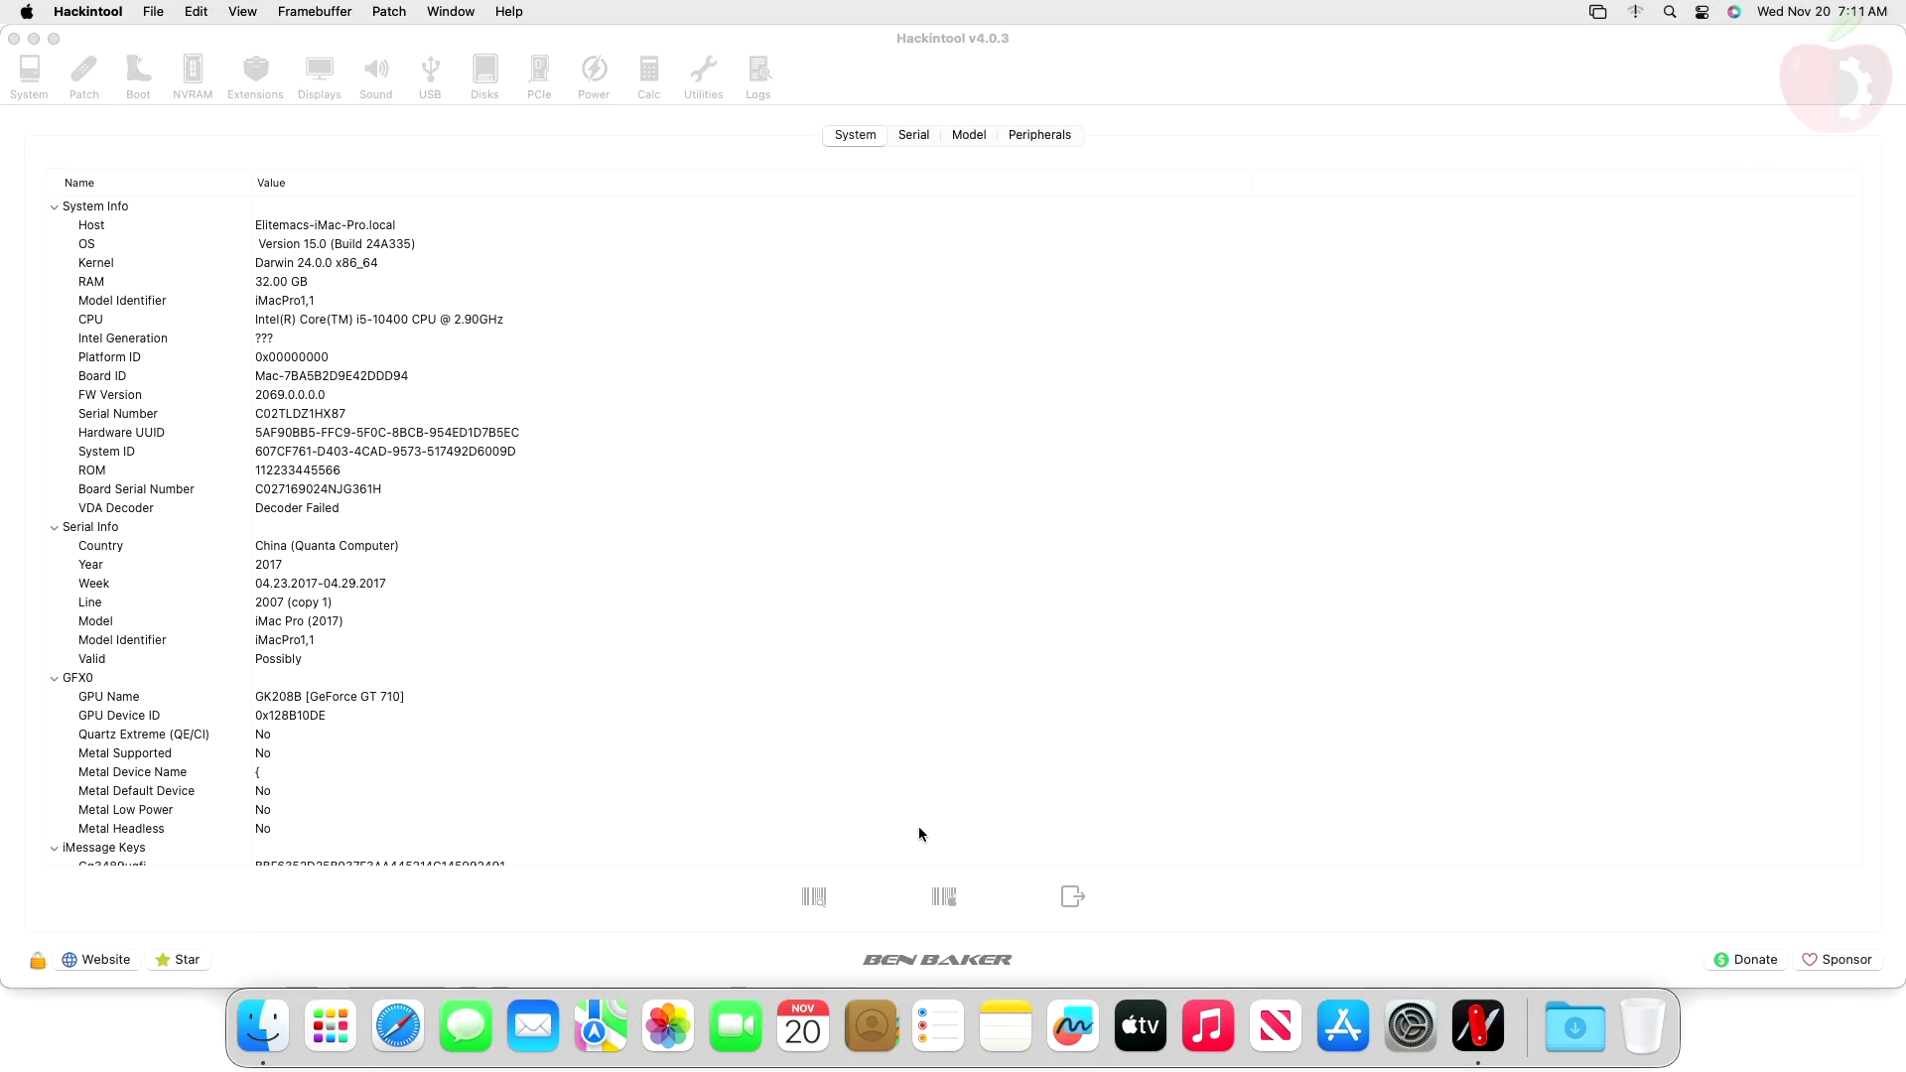
{"action": "left_click", "coordinate": [339, 697]}
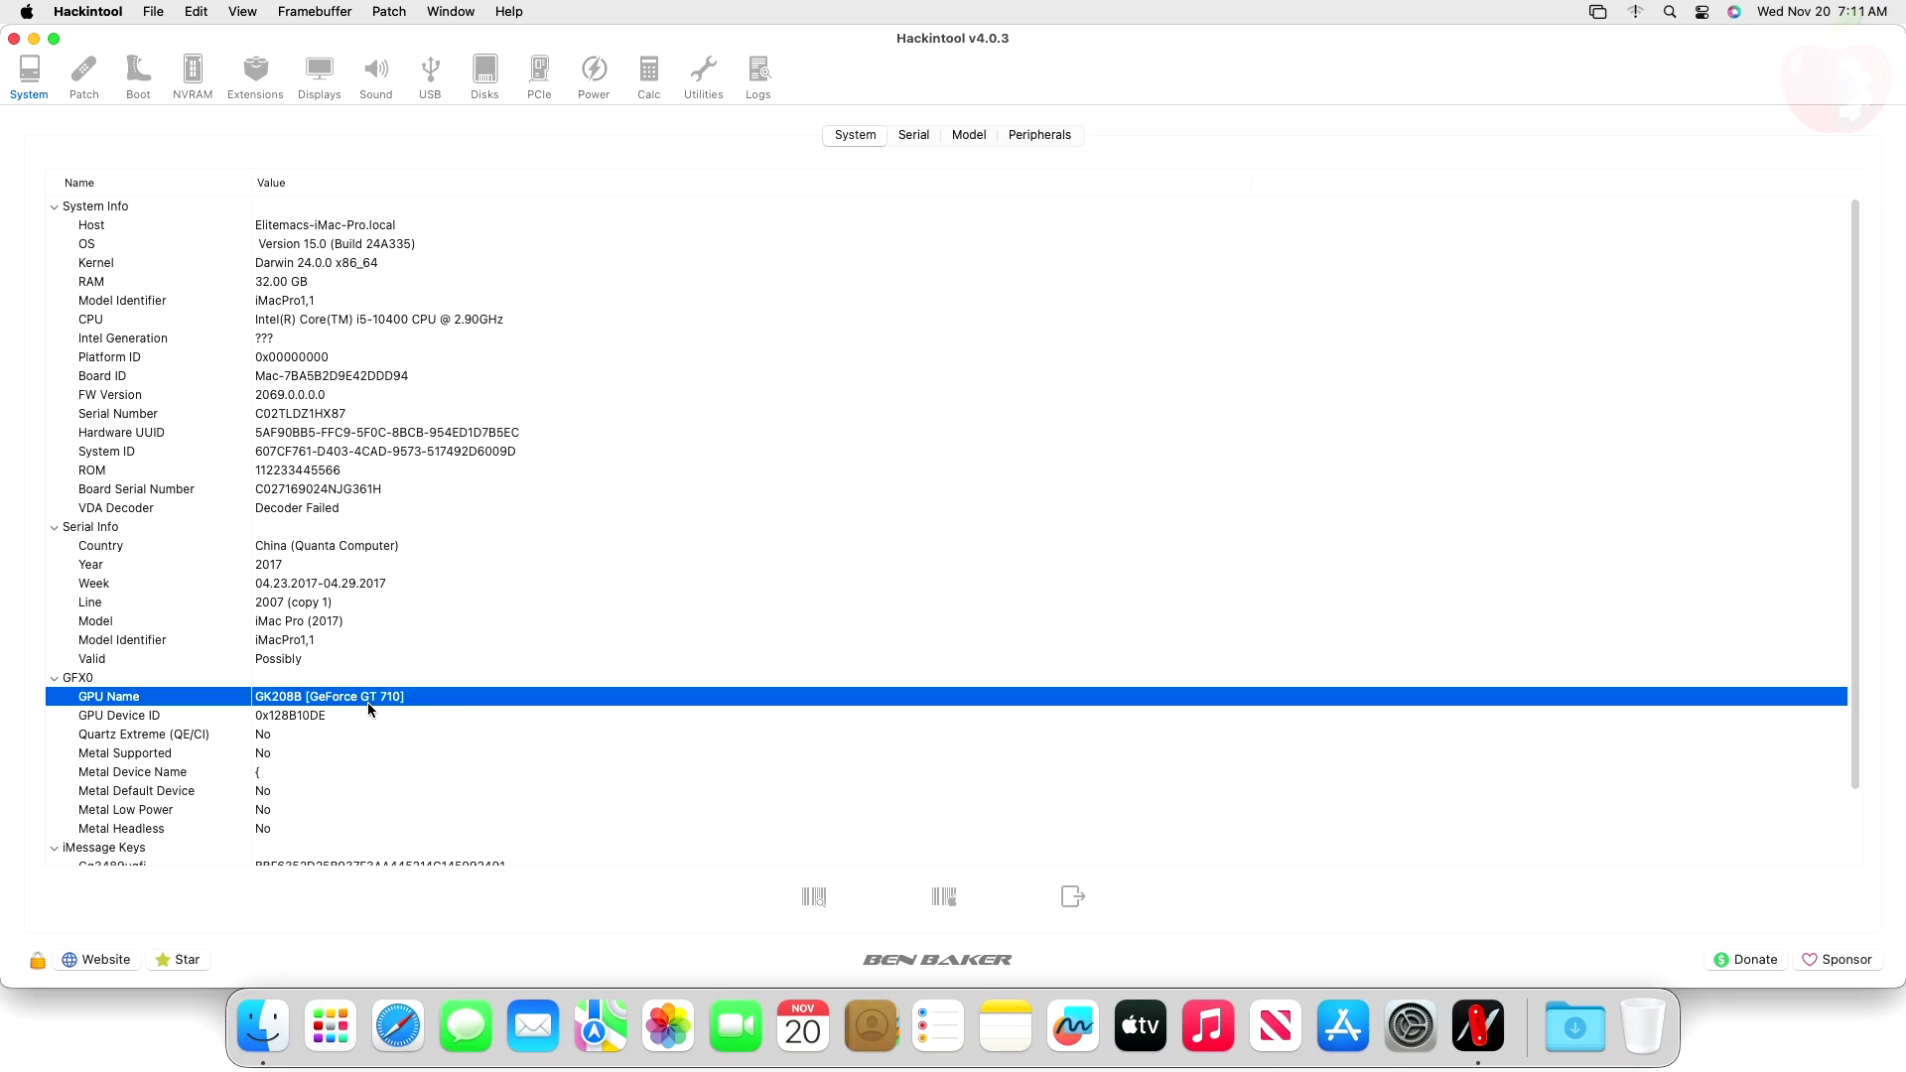
{"action": "left_click", "coordinate": [261, 735]}
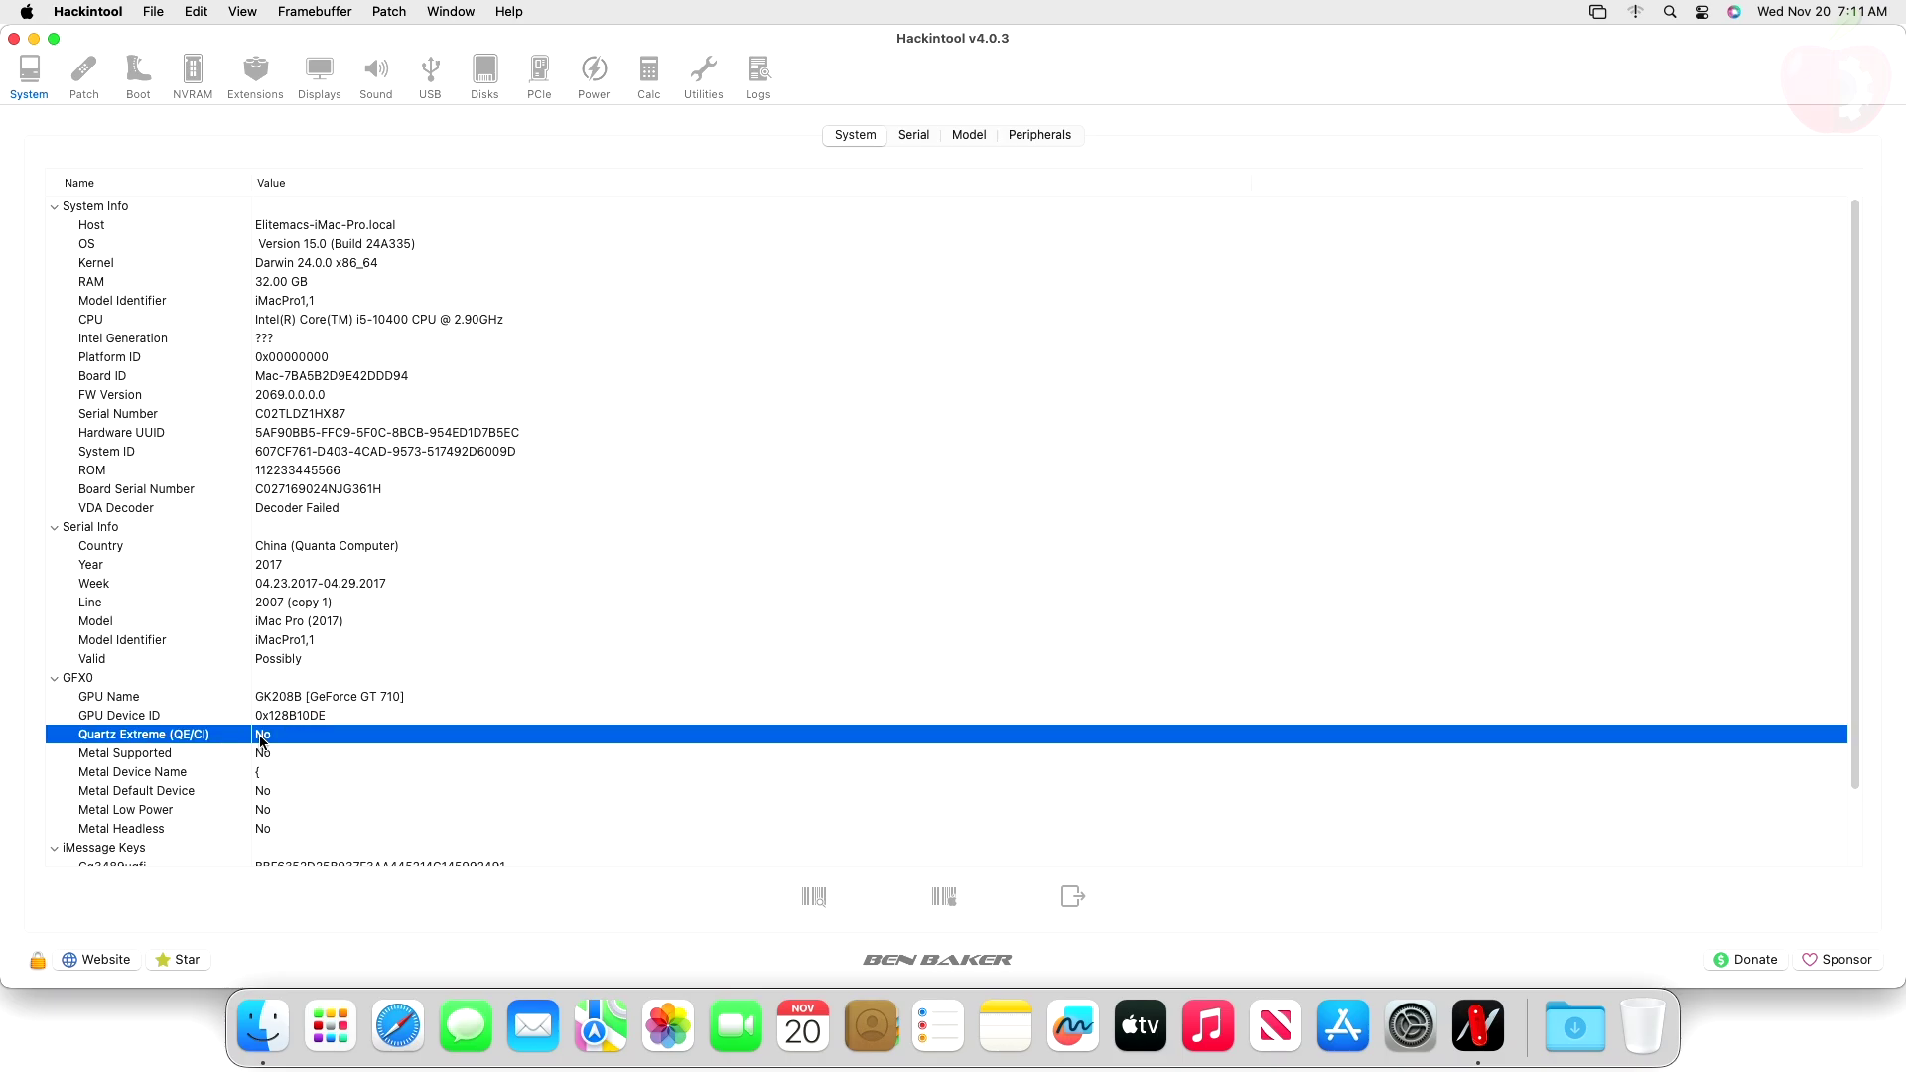
{"action": "key", "text": "super+q"}
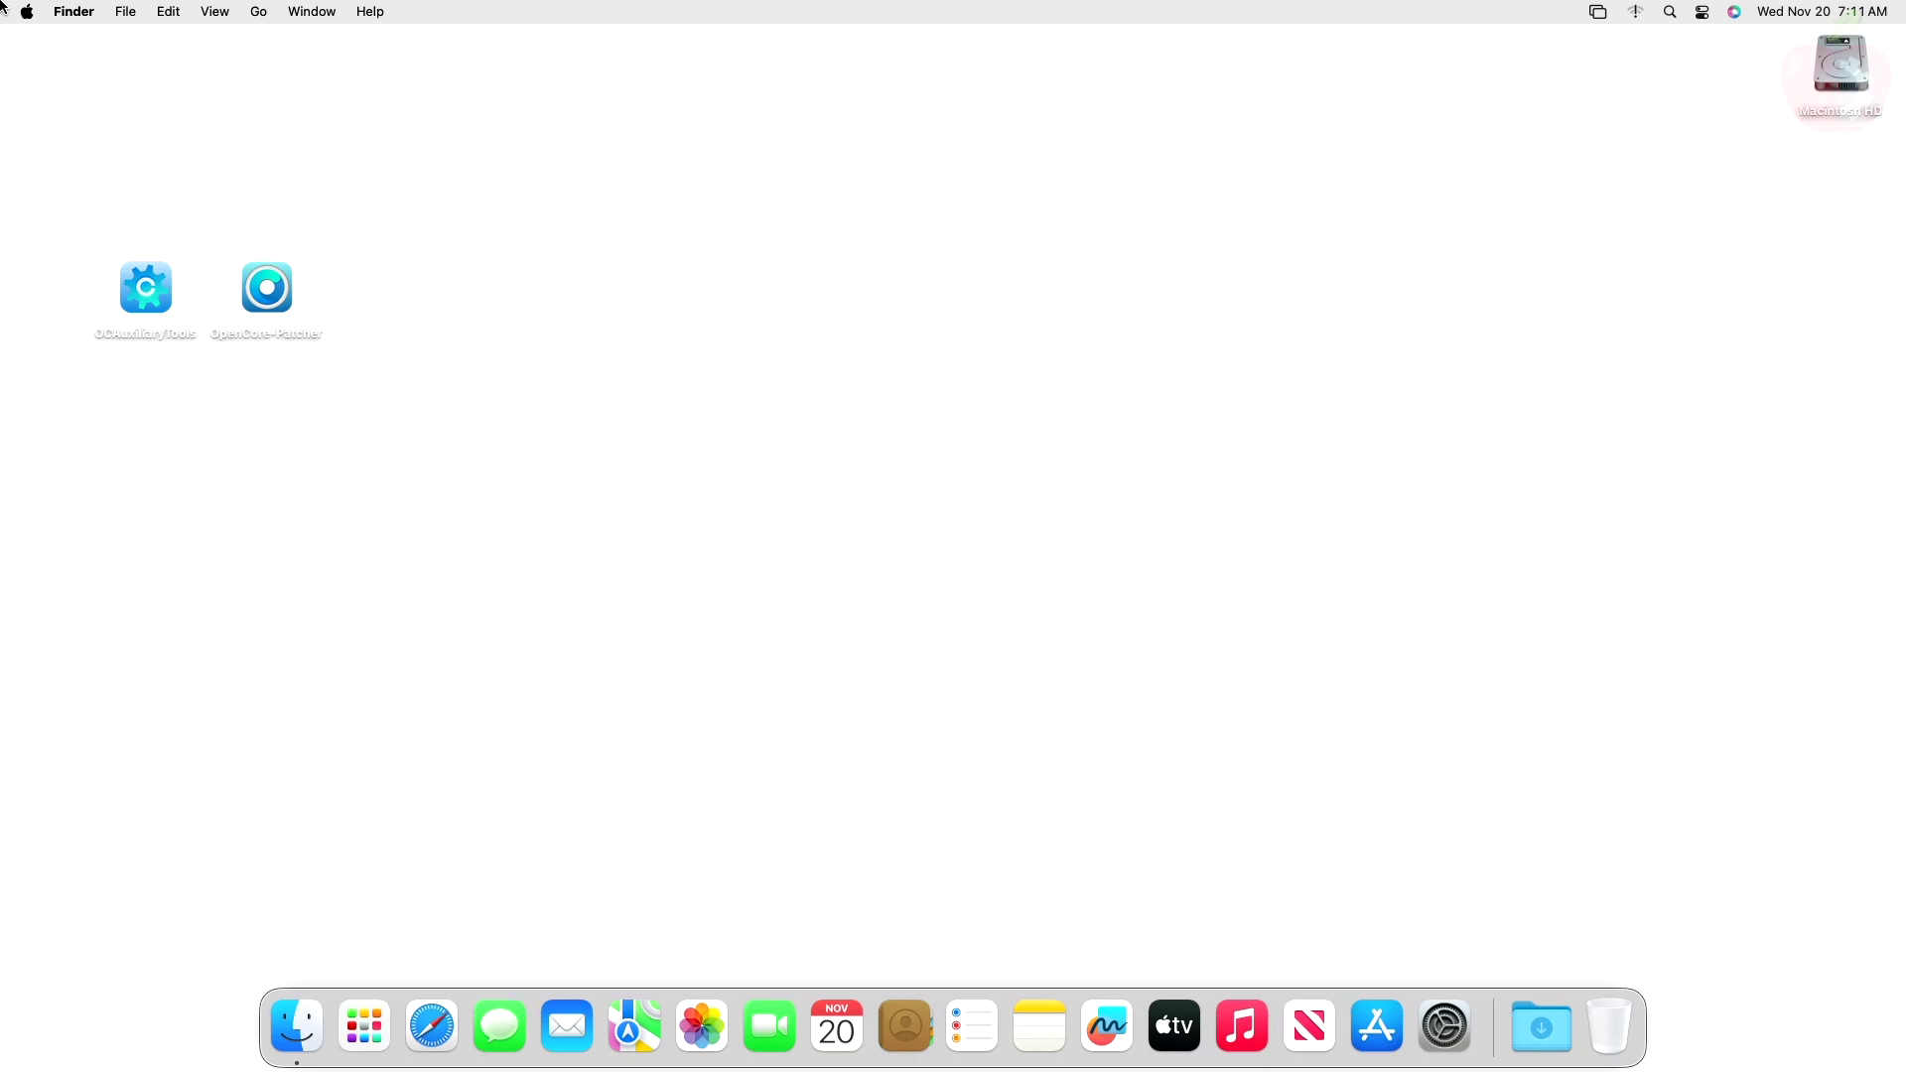
{"action": "left_click", "coordinate": [27, 12]}
{"action": "left_click", "coordinate": [40, 36]}
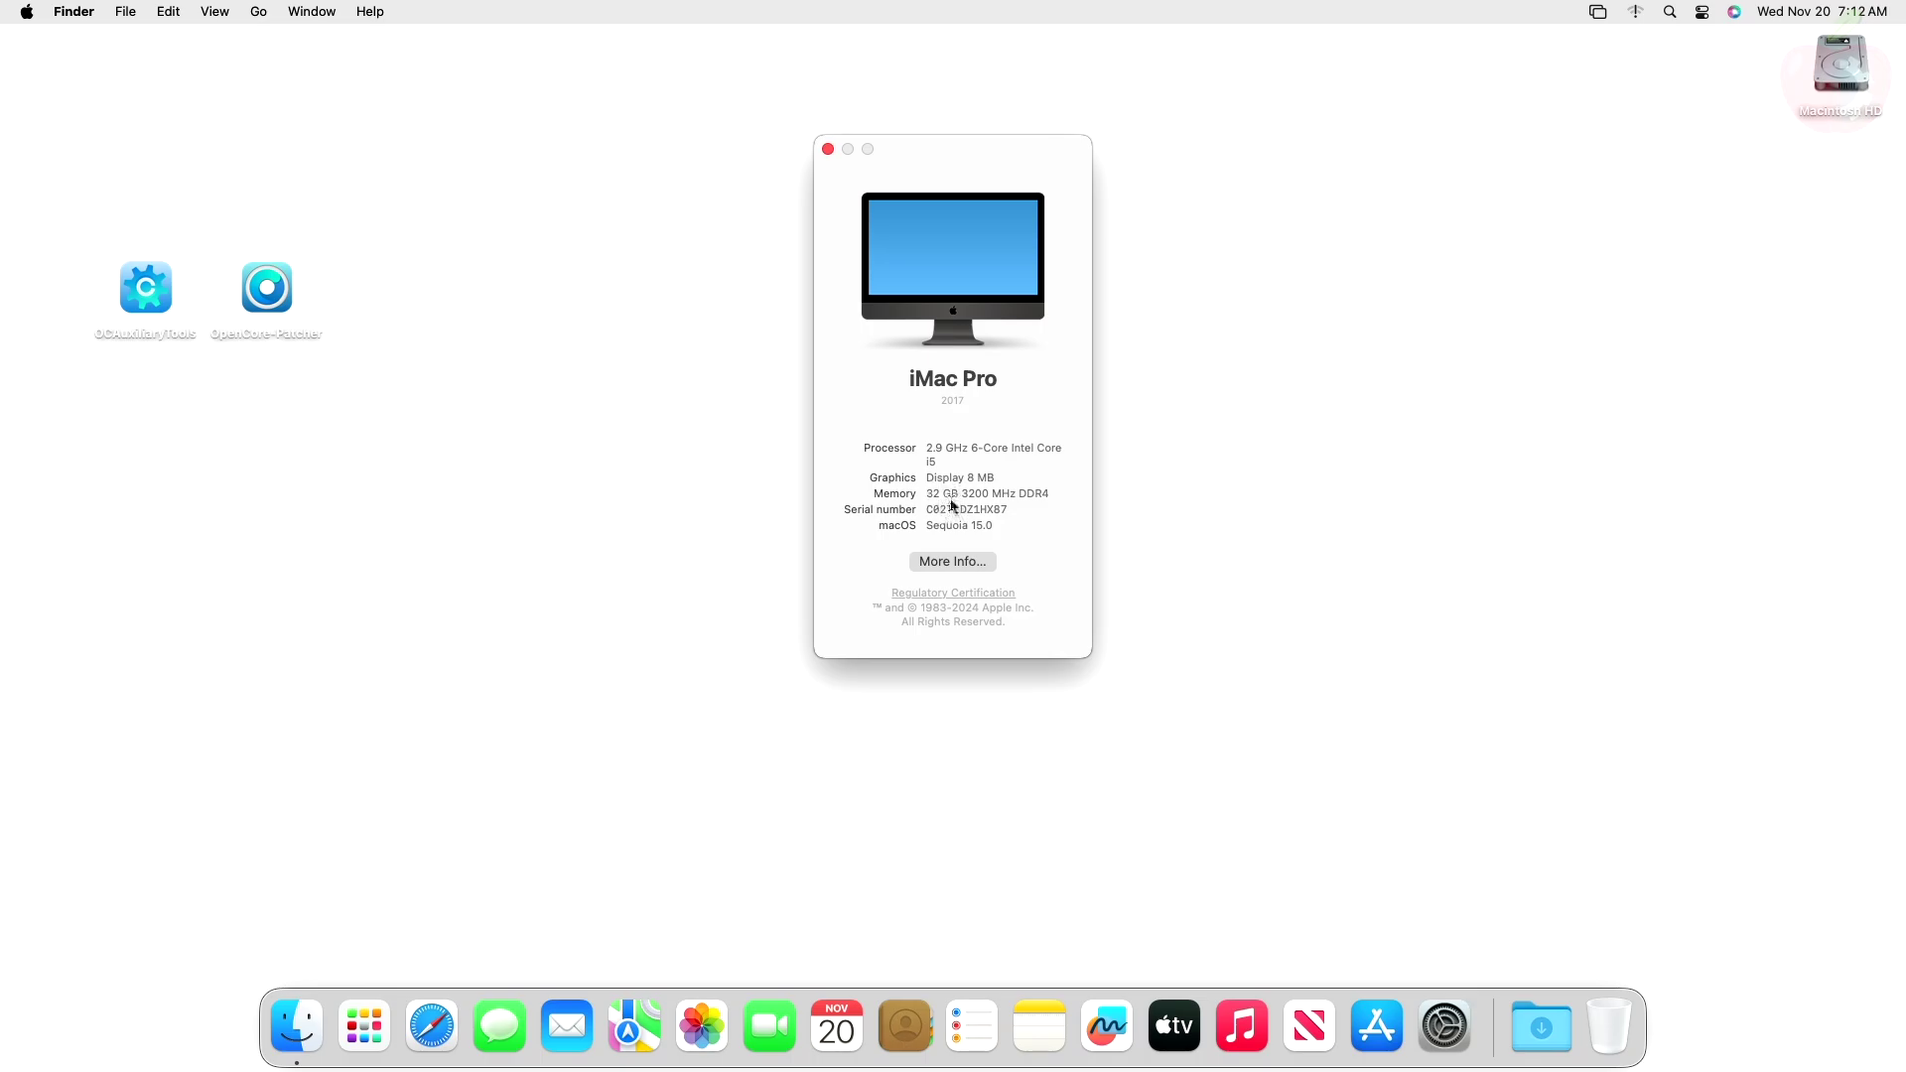
{"action": "key", "text": "super+w"}
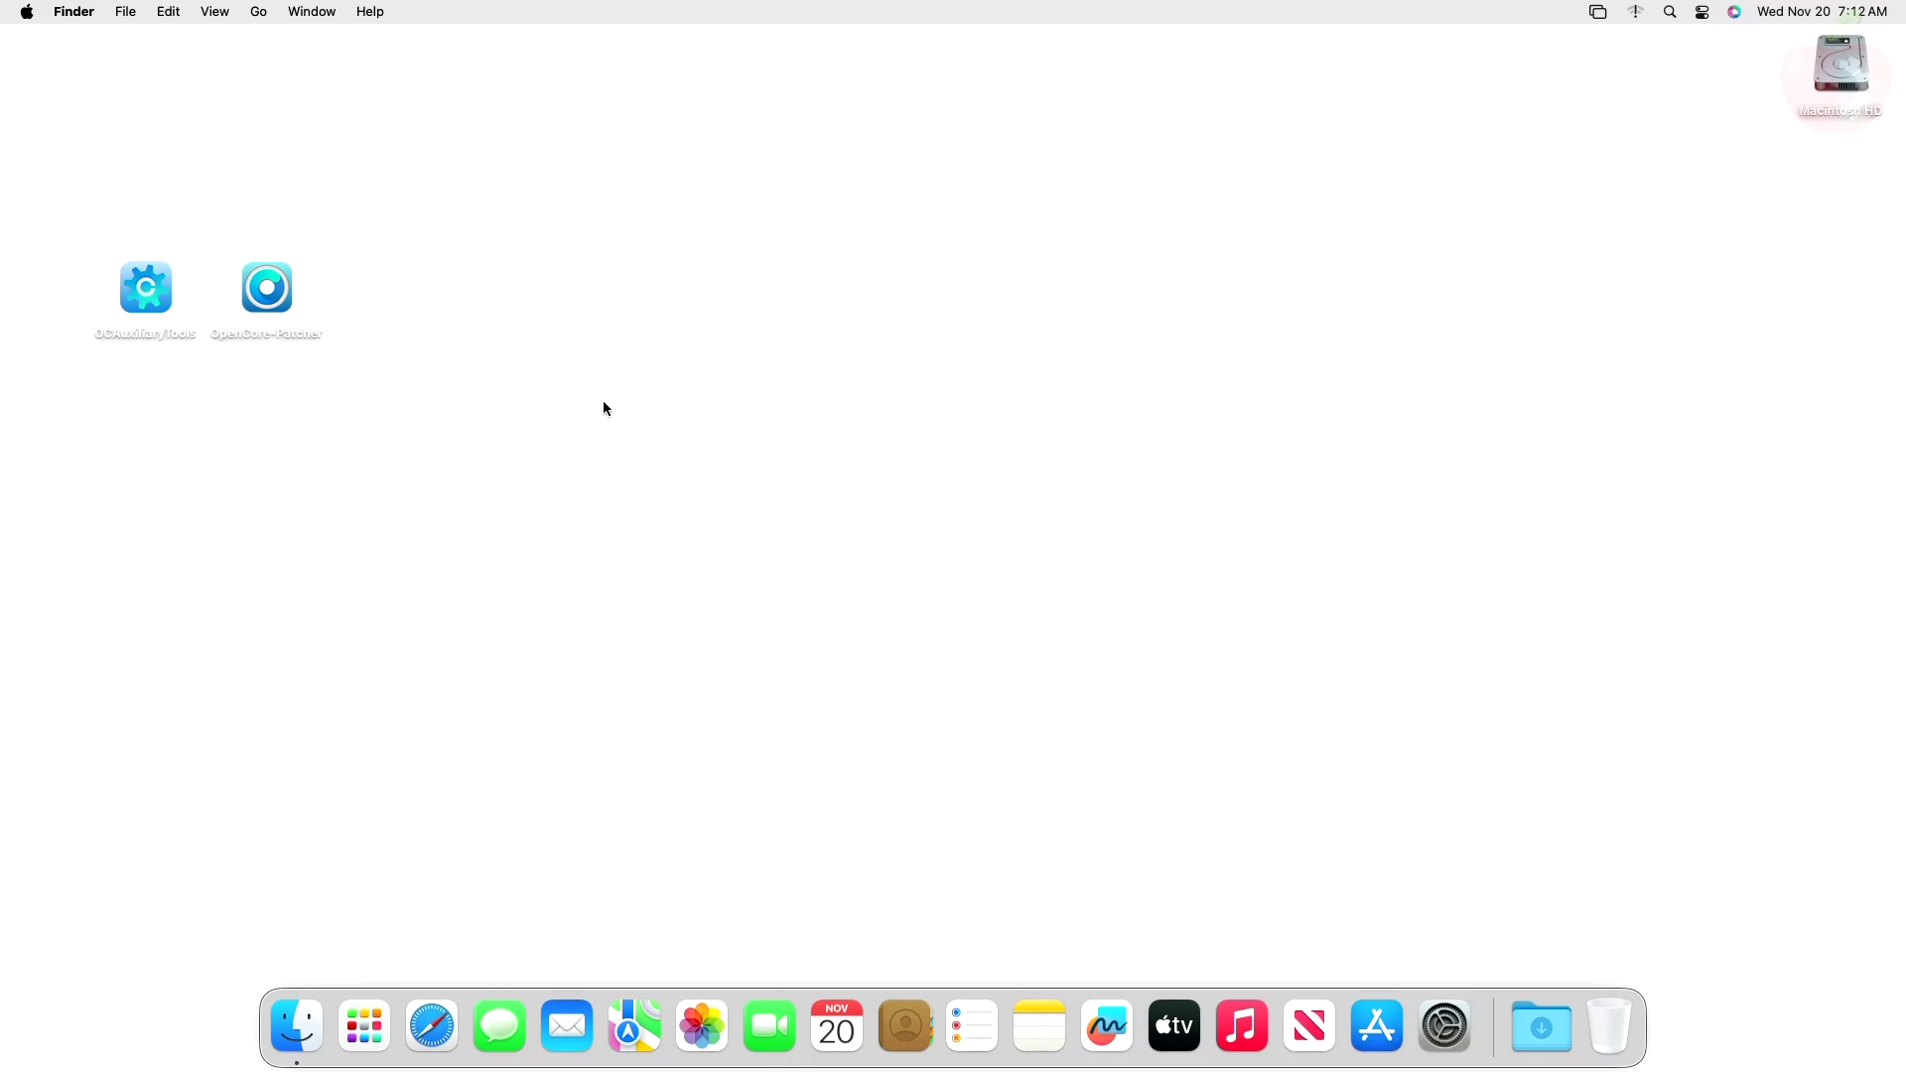
Step: Mount the disk0s1 EFI partition via Mount ESP in OCAuxiliaryTools, authorising with the admin password
{"action": "double_click", "coordinate": [171, 304]}
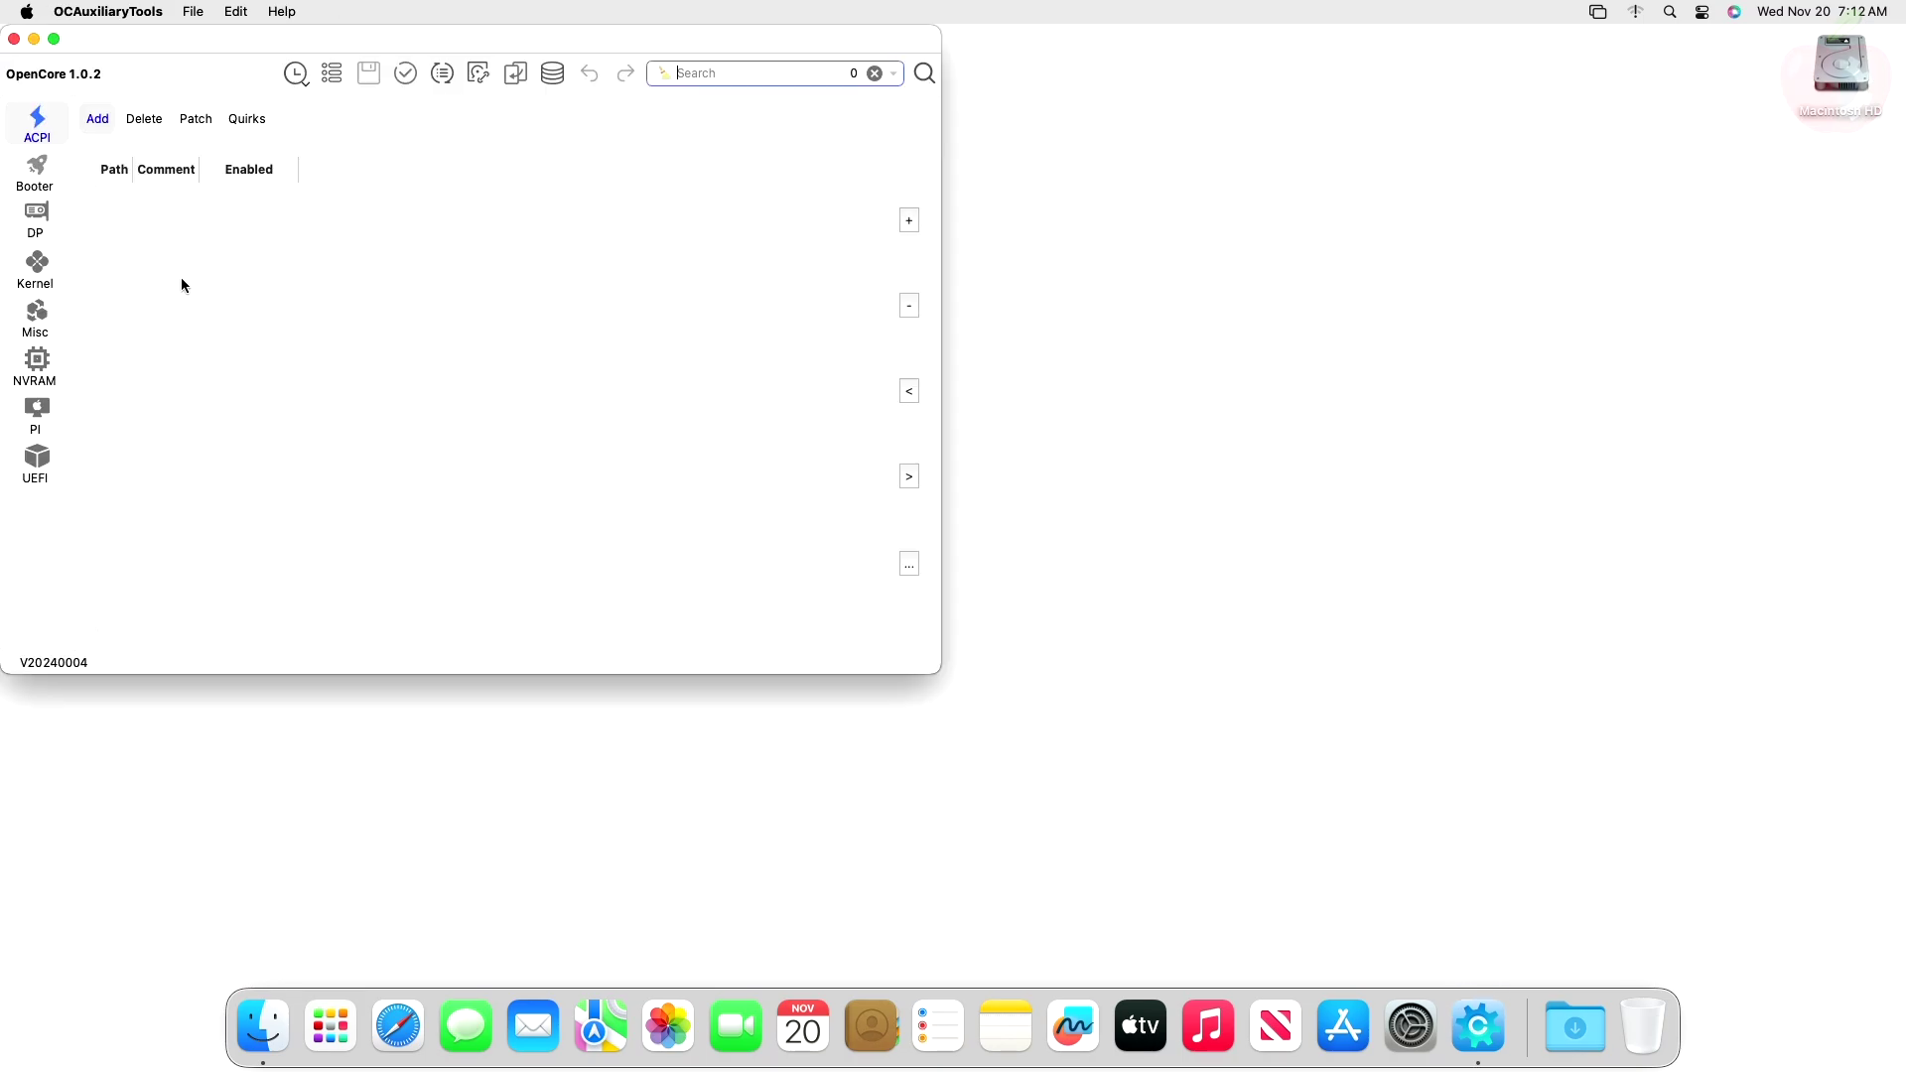
{"action": "left_click", "coordinate": [235, 11]}
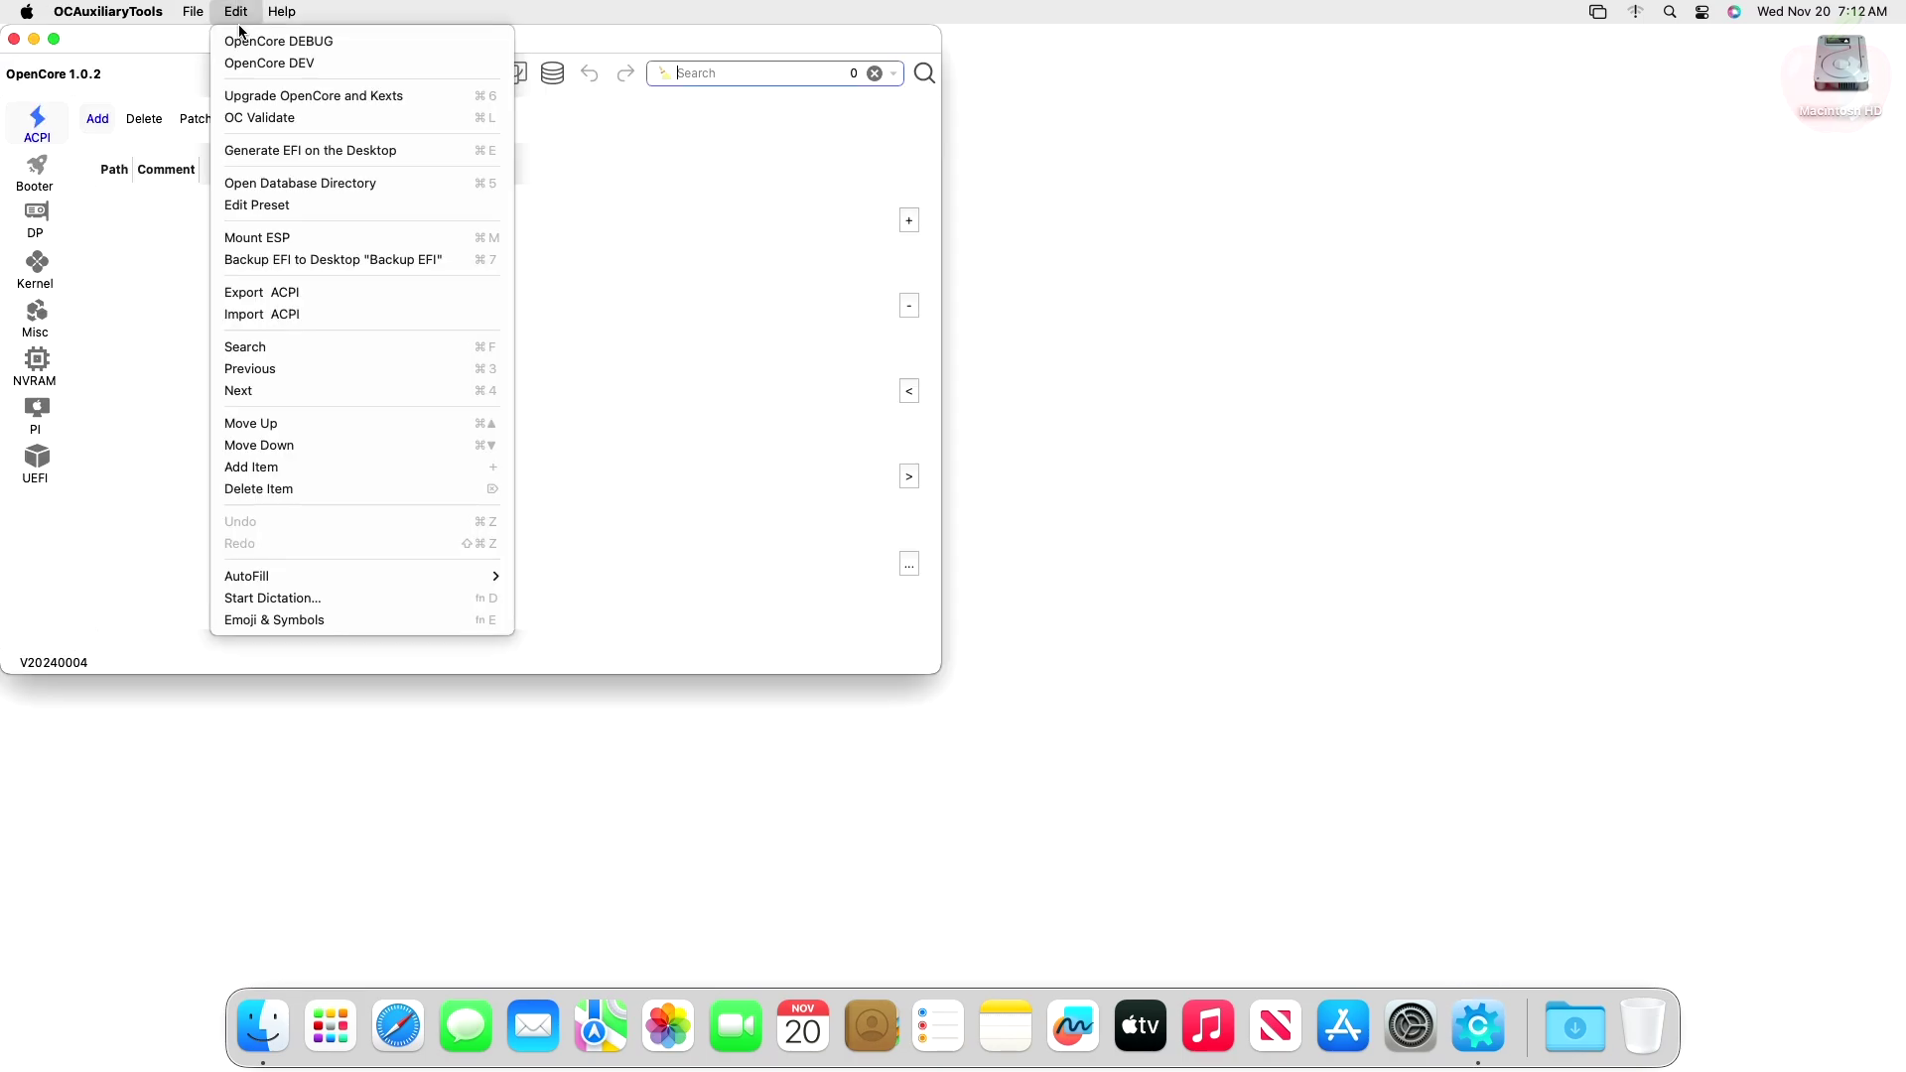
{"action": "left_click", "coordinate": [289, 239]}
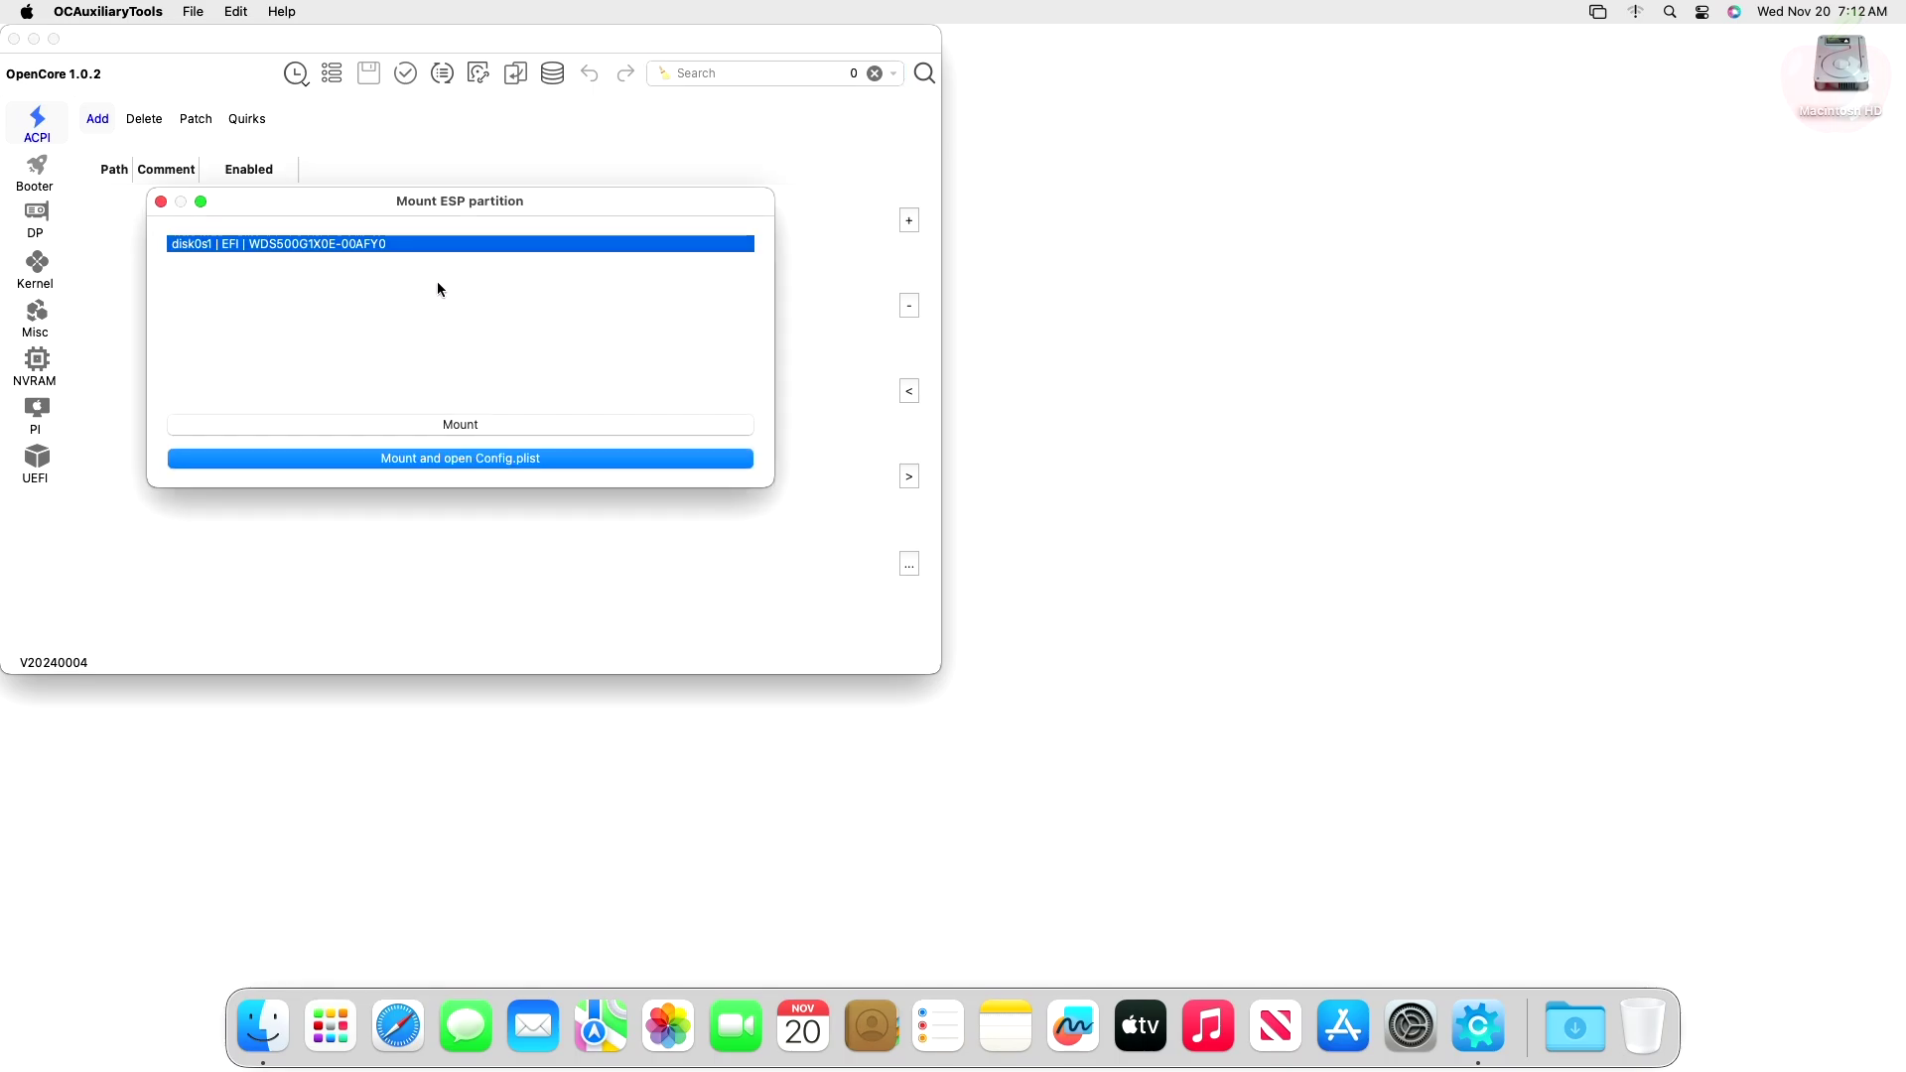
{"action": "left_click", "coordinate": [416, 425]}
{"action": "type", "text": "••"}
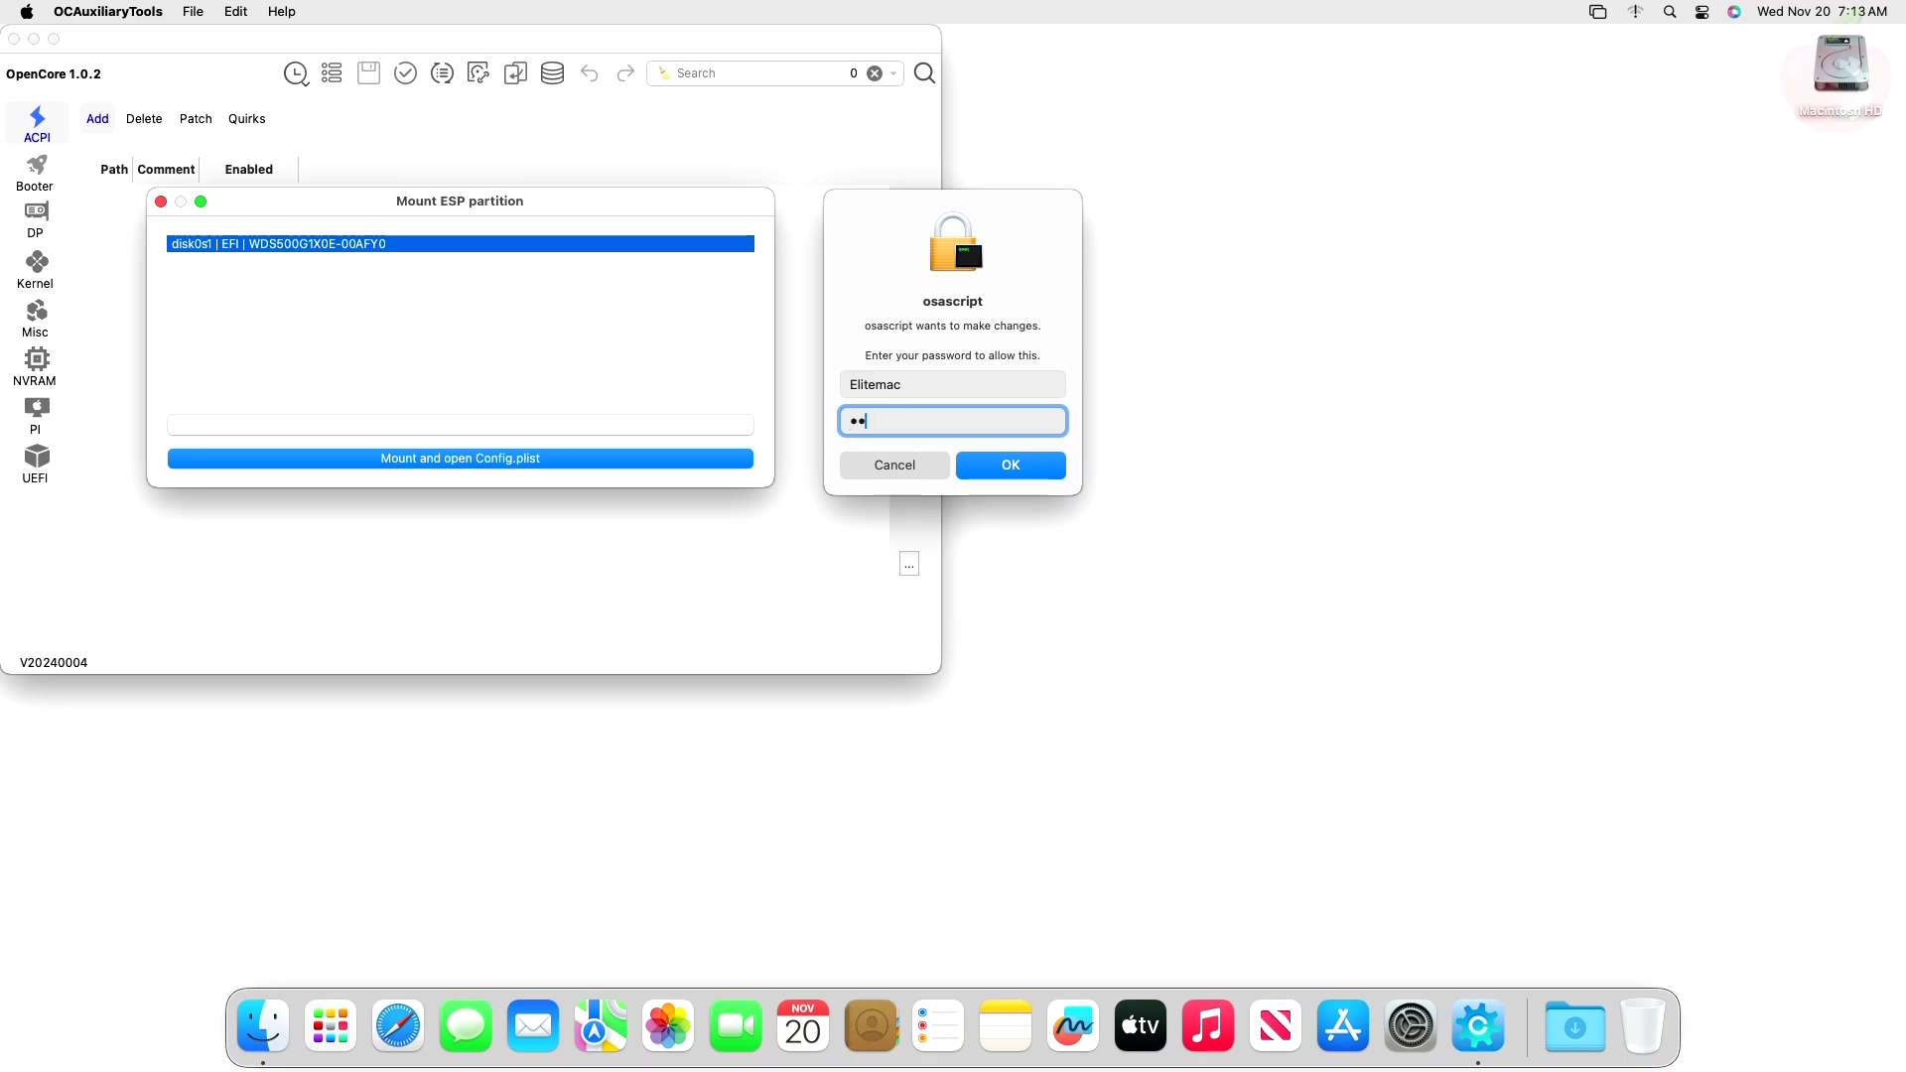
{"action": "type", "text": "••"}
{"action": "key", "text": "Return"}
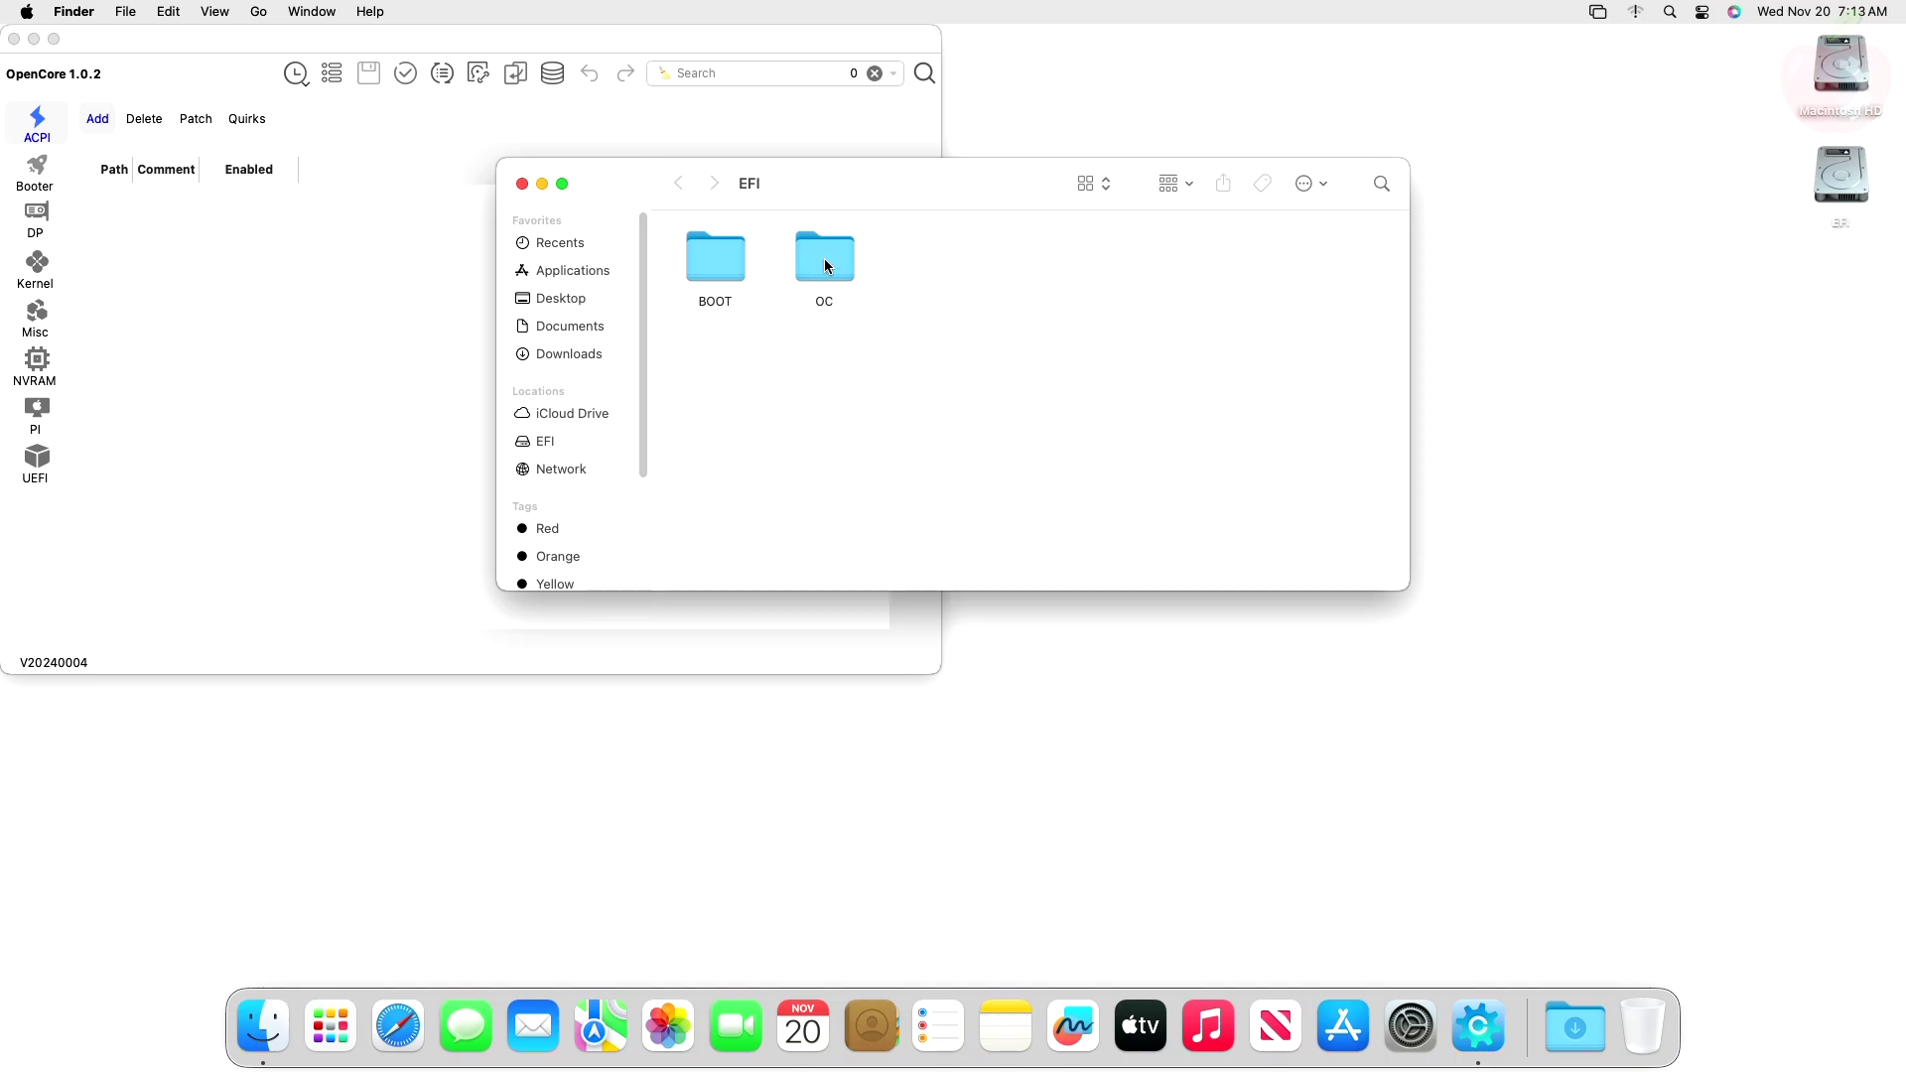
Step: Inspect Lilu.kext and WhateverGreen.kext in OC/Kexts, then open OC's config.plist in OCAuxiliaryTools
{"action": "double_click", "coordinate": [824, 264]}
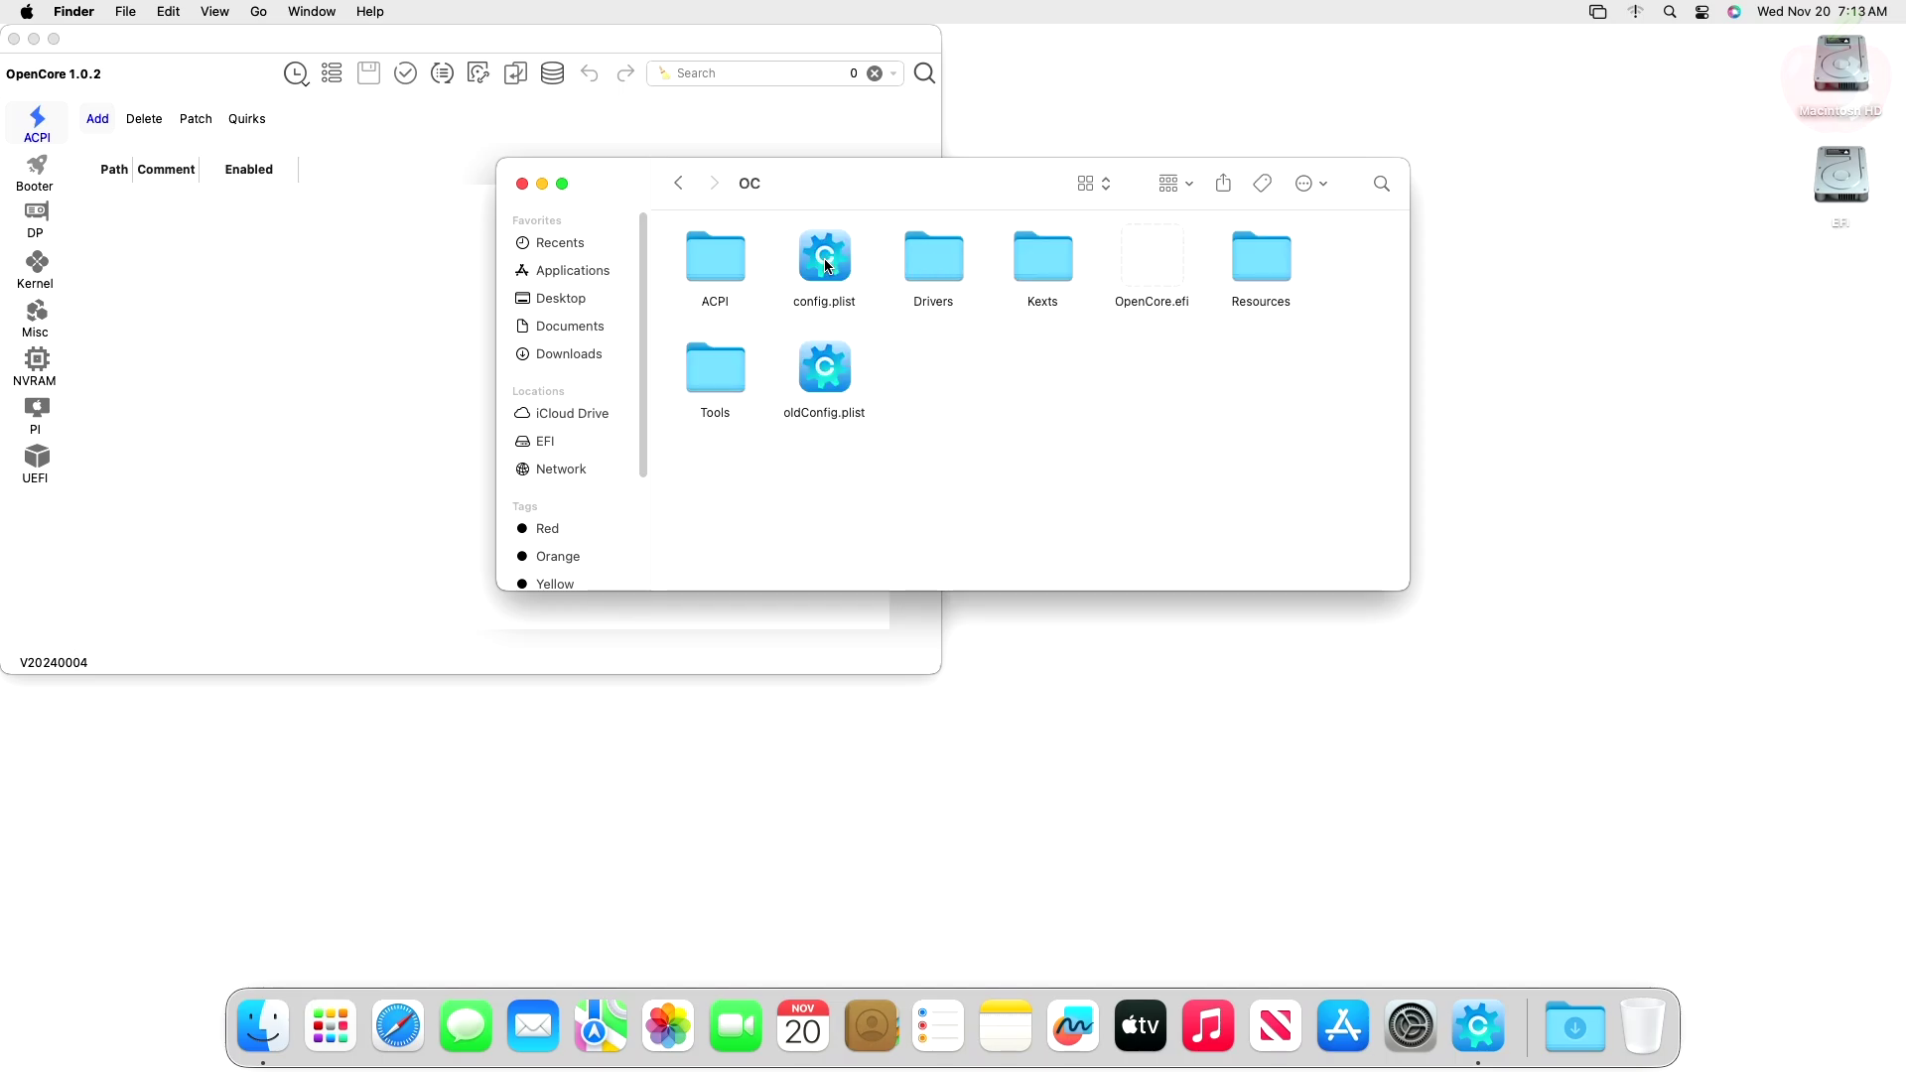
{"action": "double_click", "coordinate": [1038, 260]}
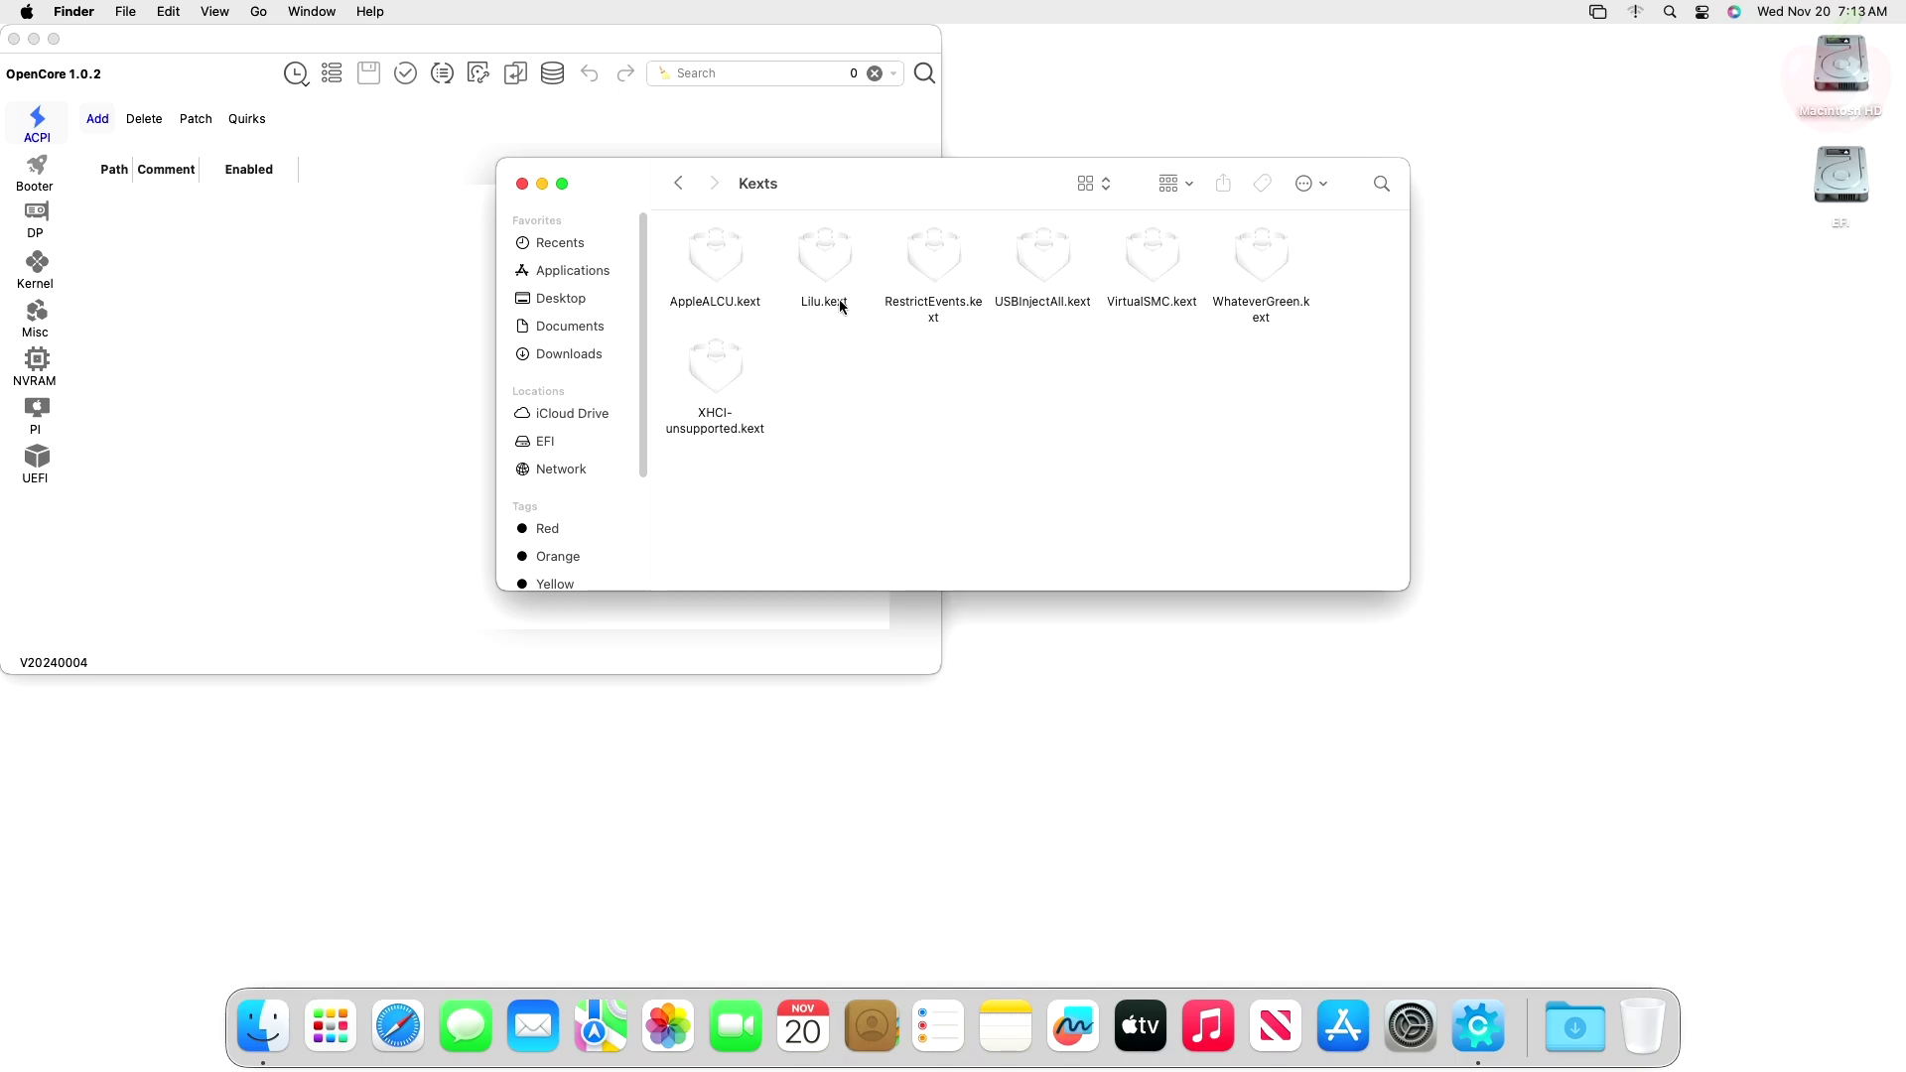
{"action": "left_click", "coordinate": [824, 263]}
{"action": "left_click", "coordinate": [1267, 258]}
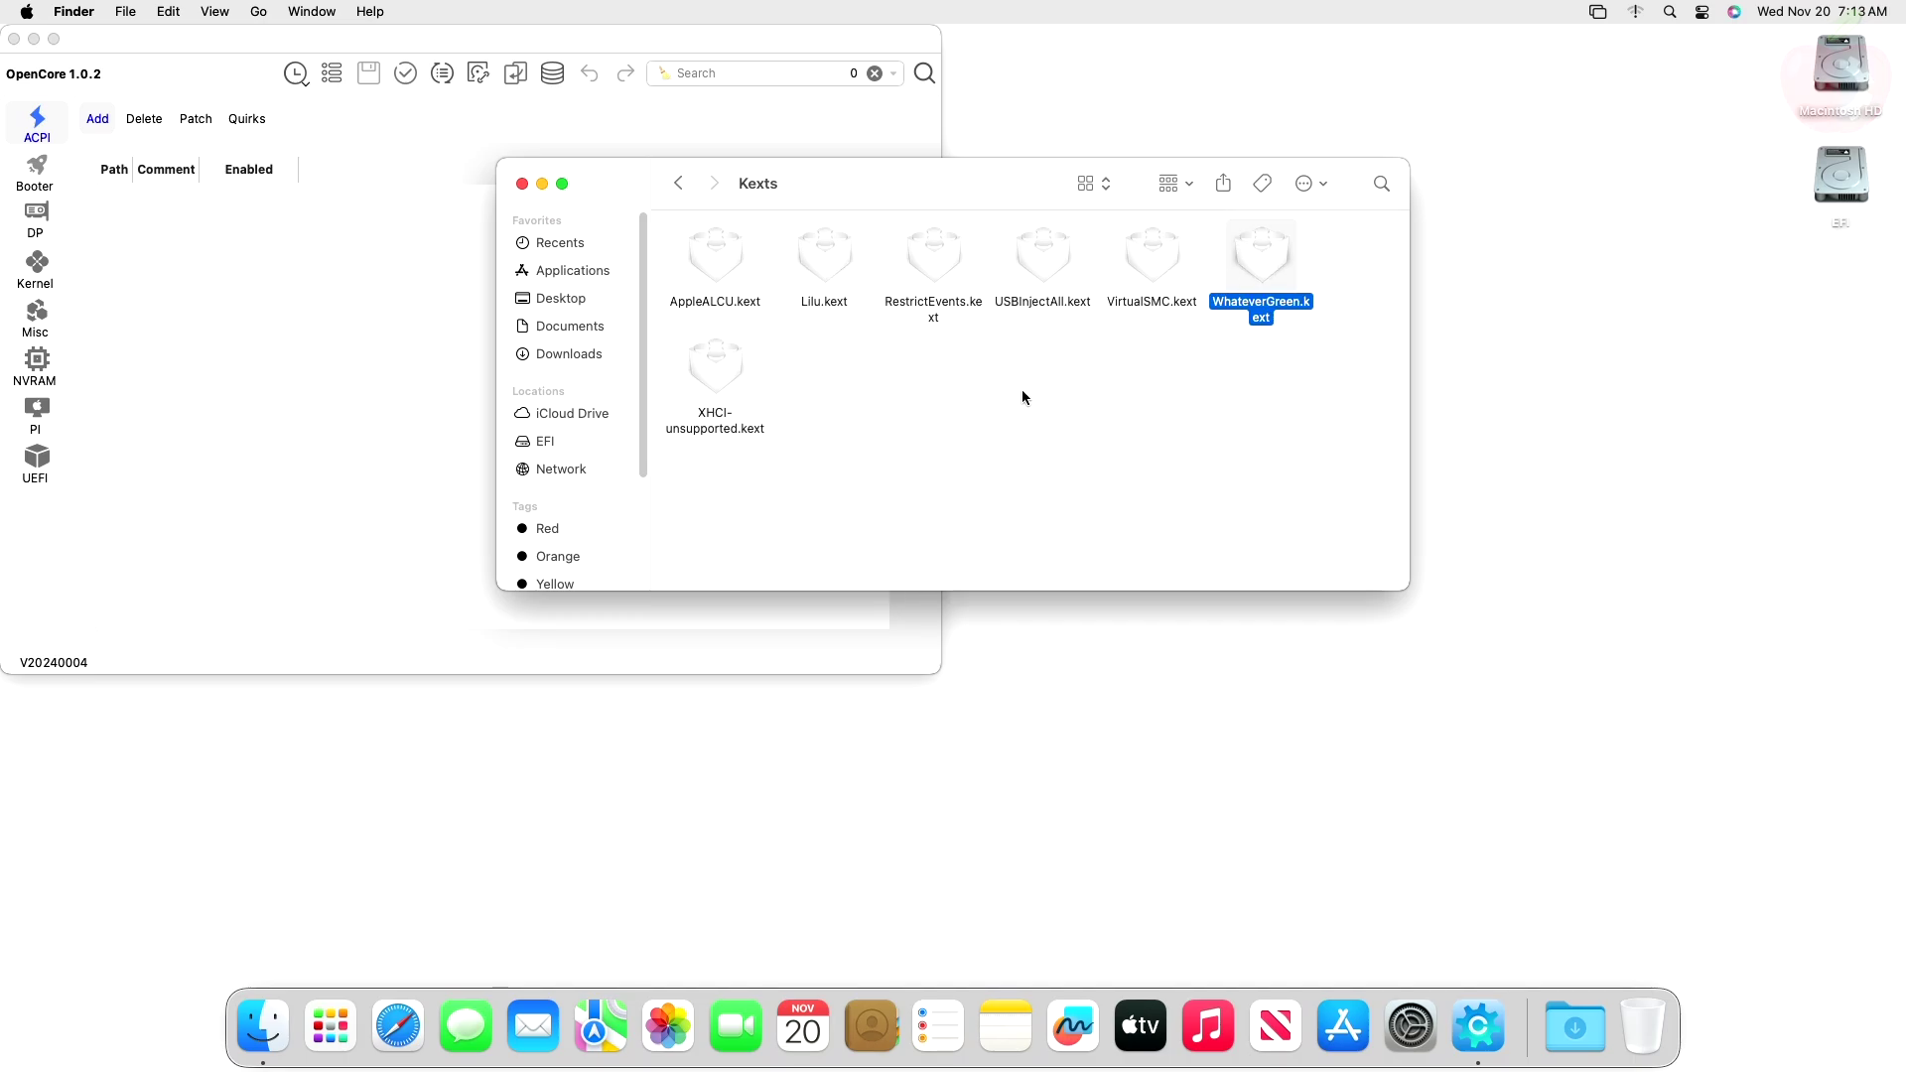
{"action": "left_click", "coordinate": [679, 183]}
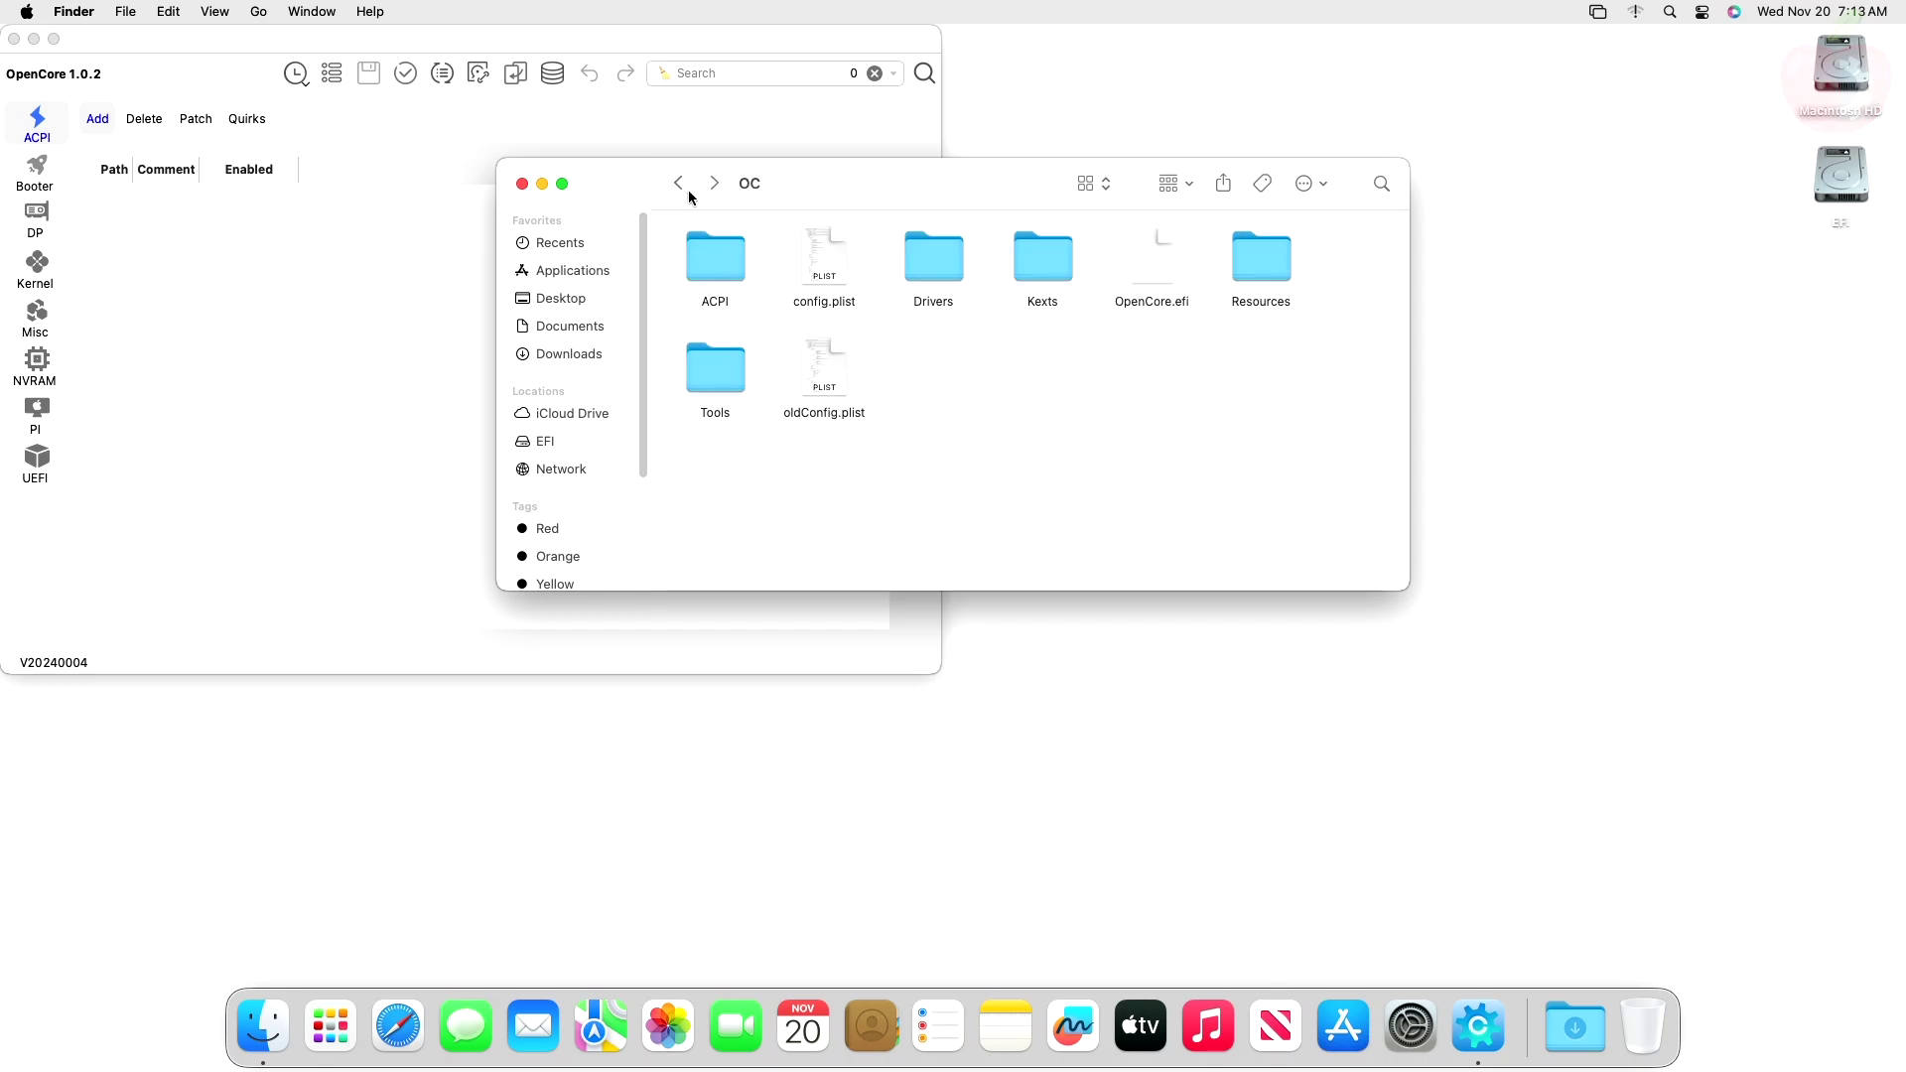
{"action": "double_click", "coordinate": [828, 277]}
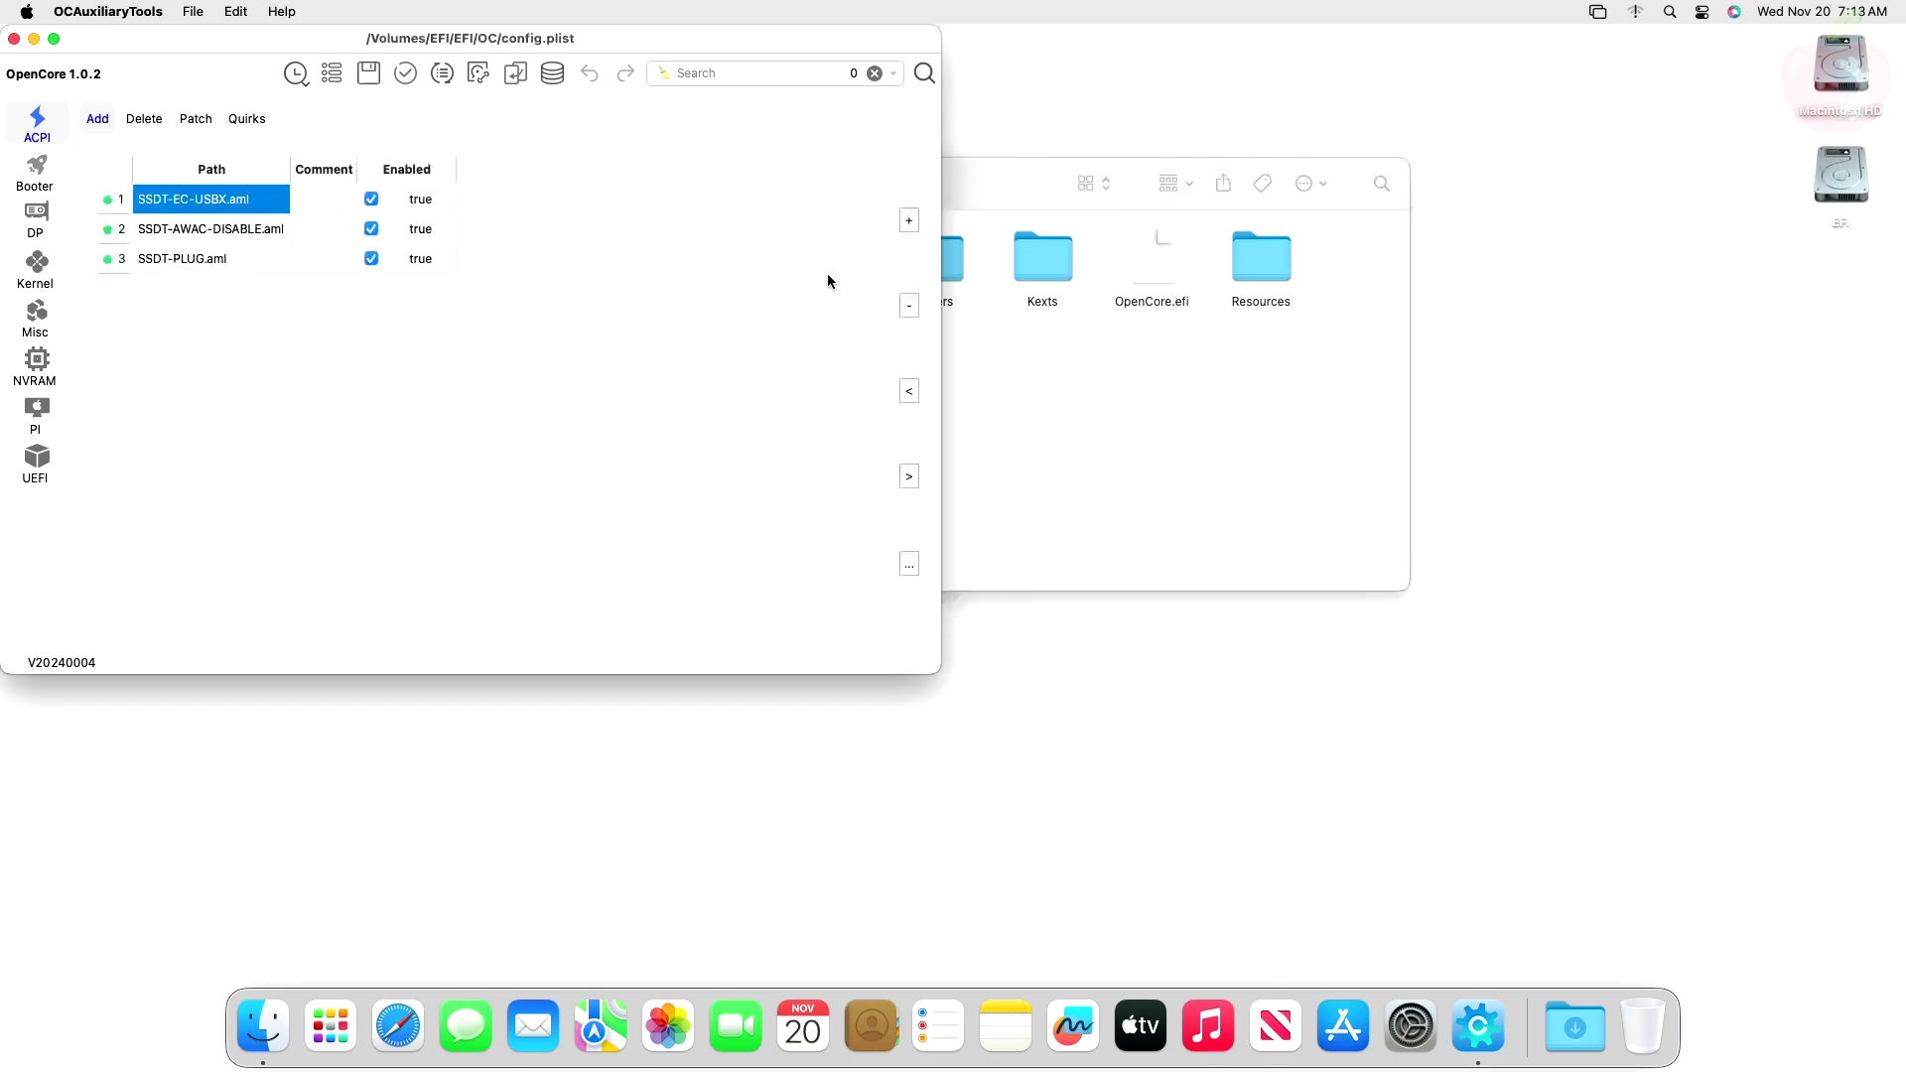
Step: Review Kernel kexts and Misc > Security, leaving SecureBootModel Disabled, then view the NVRAM section
{"action": "left_click", "coordinate": [40, 275]}
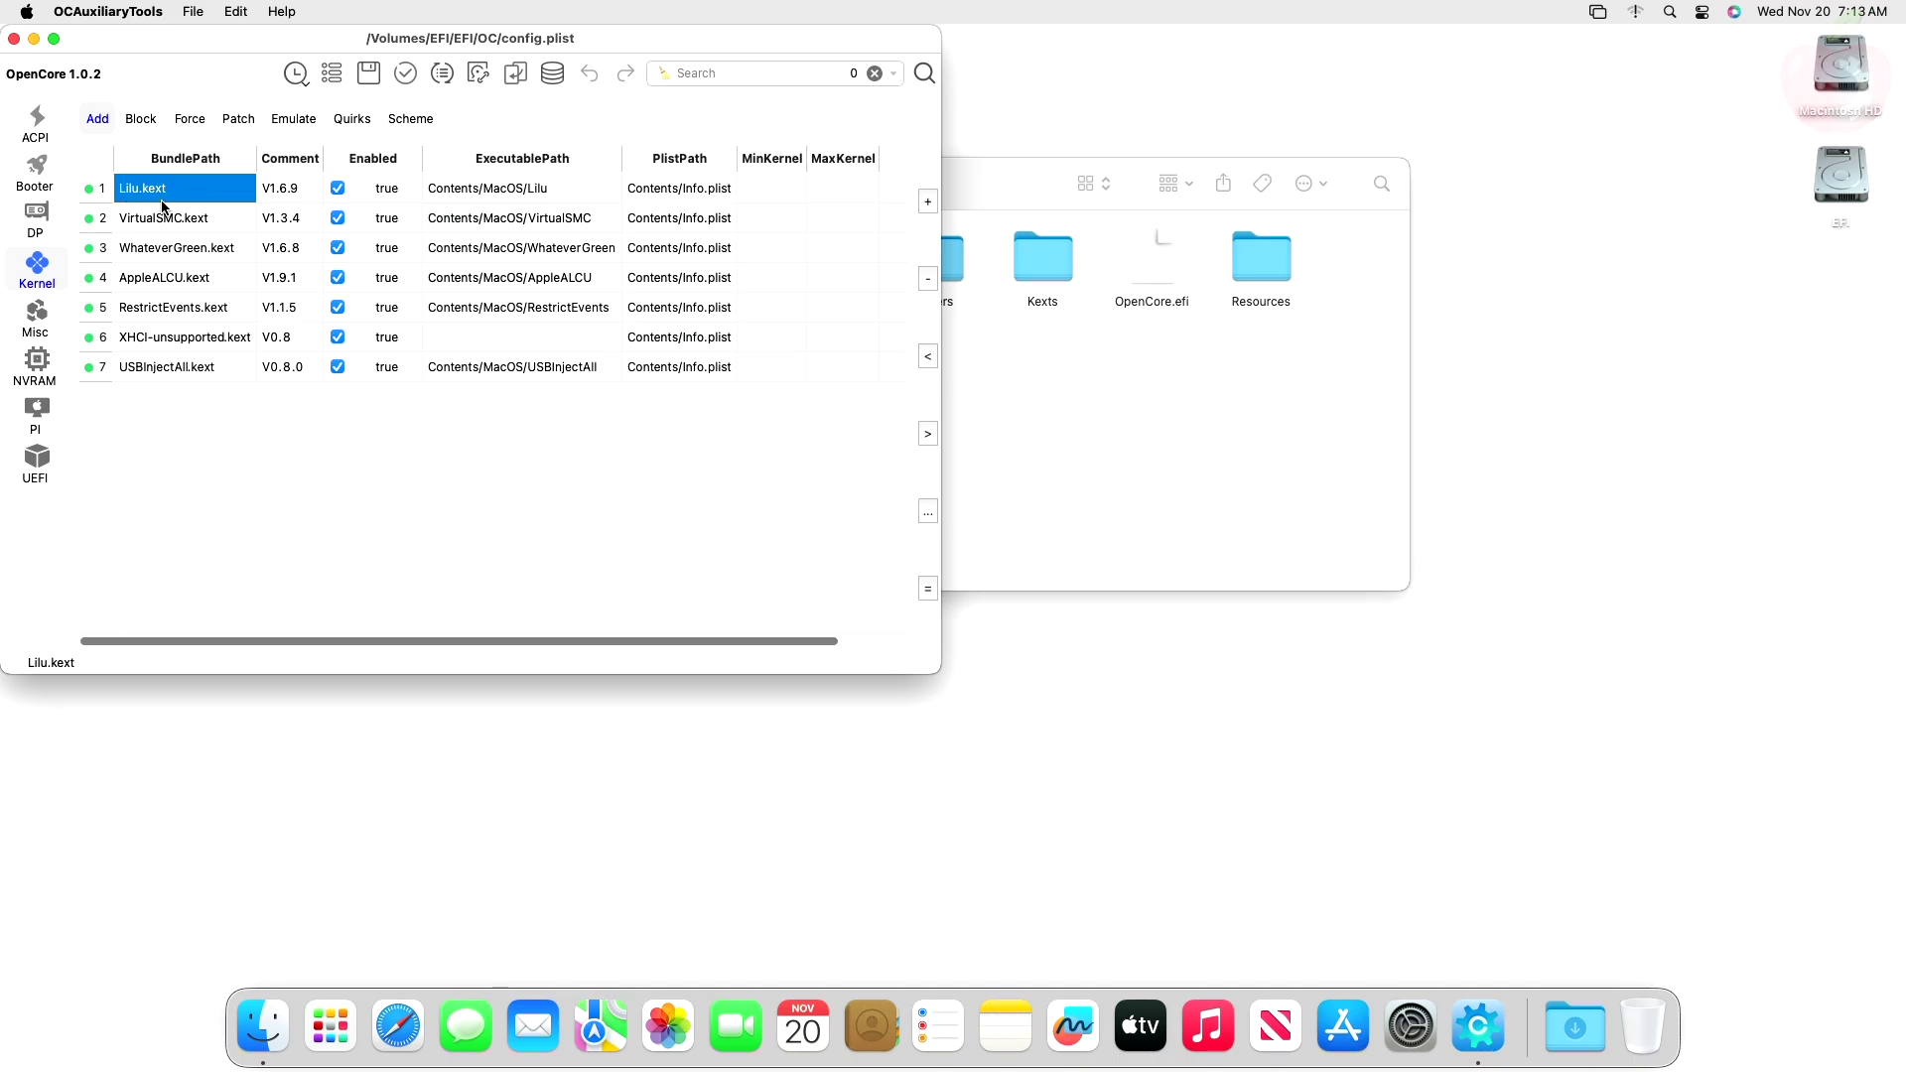
{"action": "left_click", "coordinate": [47, 317]}
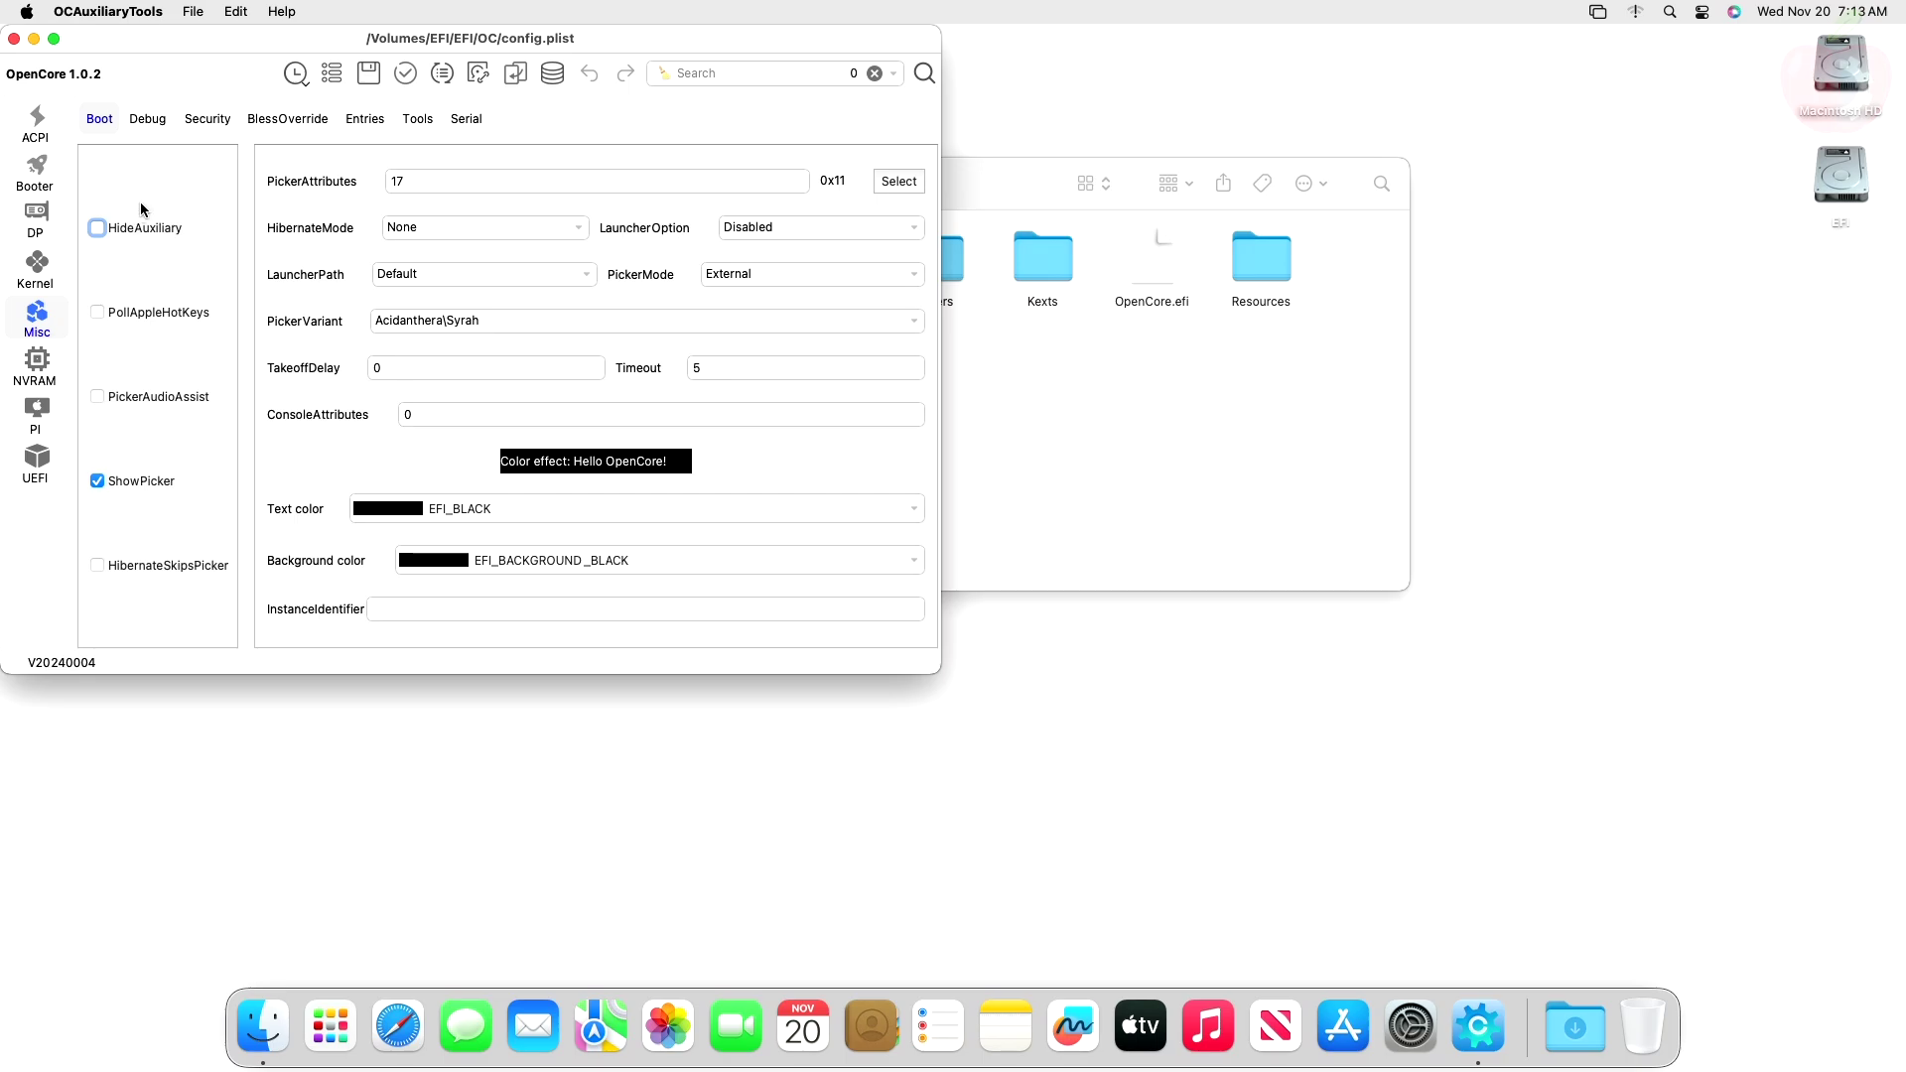
{"action": "left_click", "coordinate": [208, 120]}
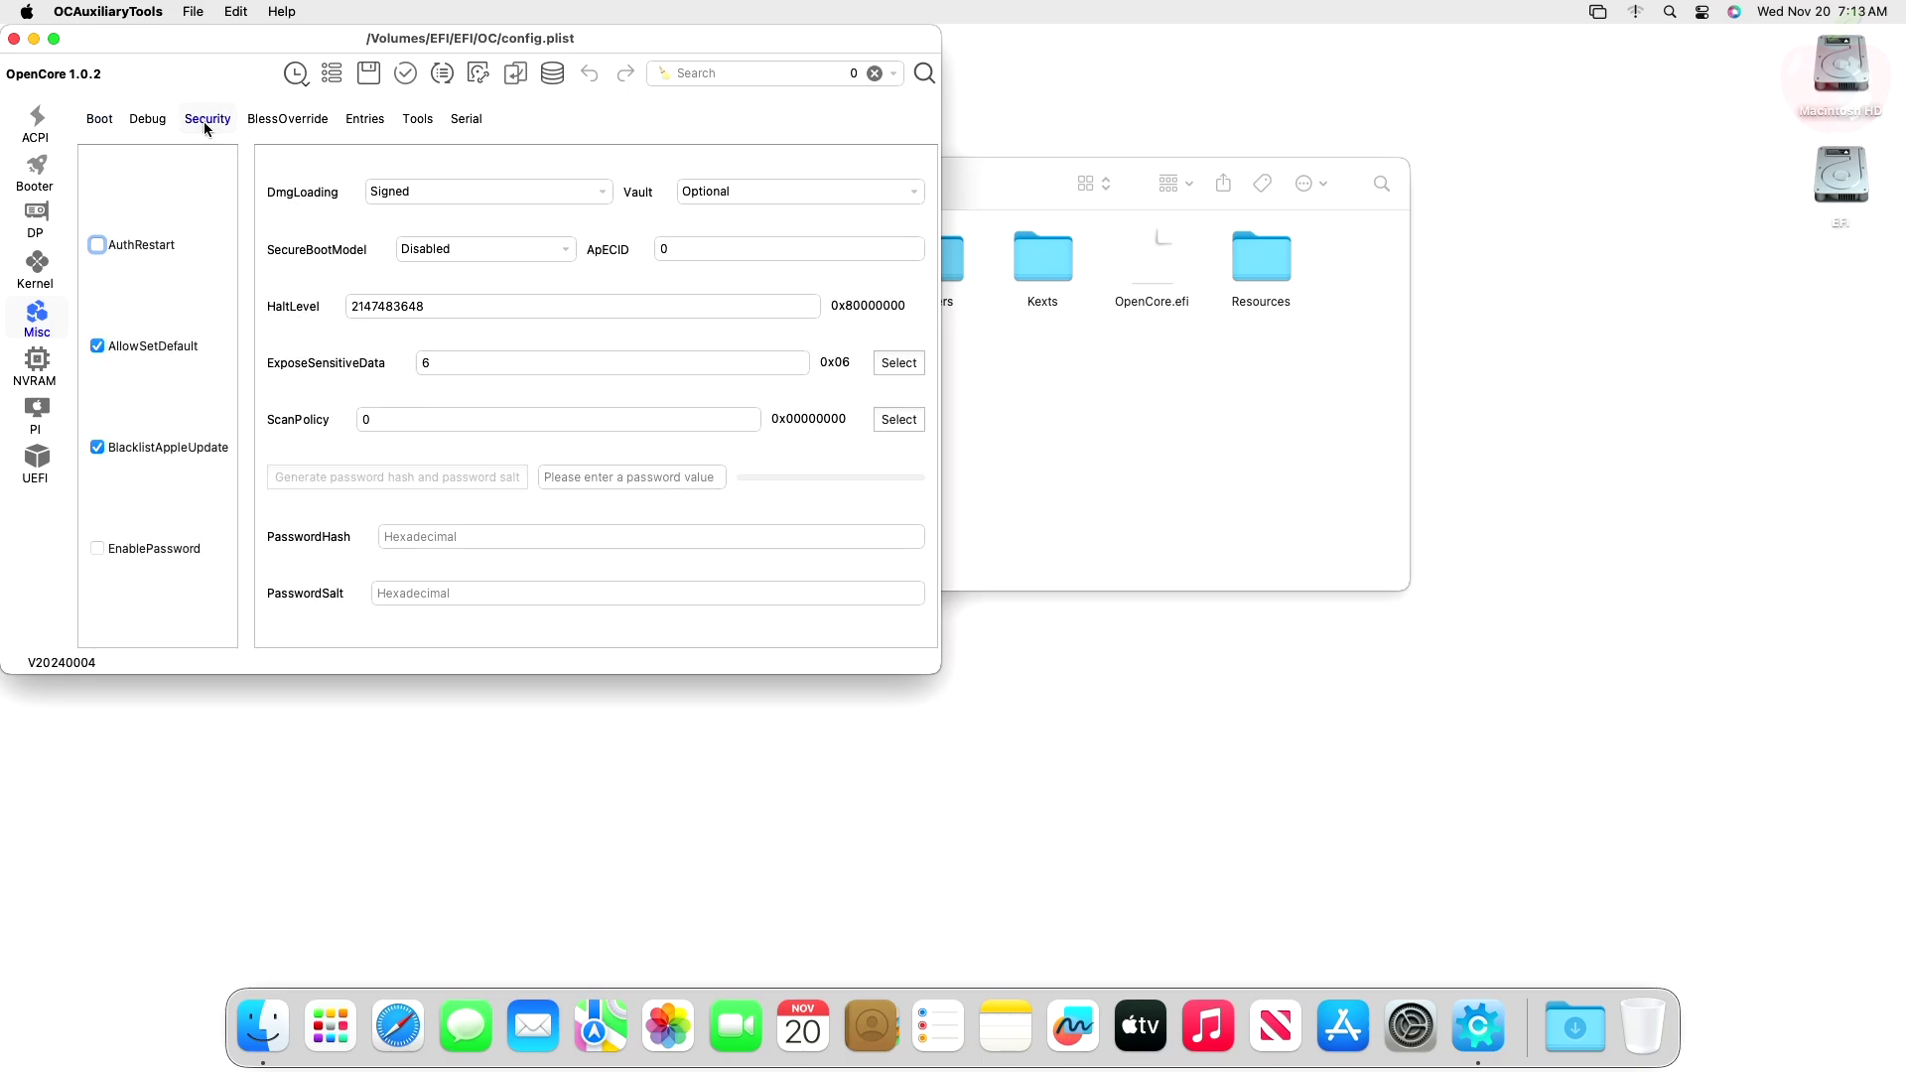
{"action": "left_click", "coordinate": [566, 251]}
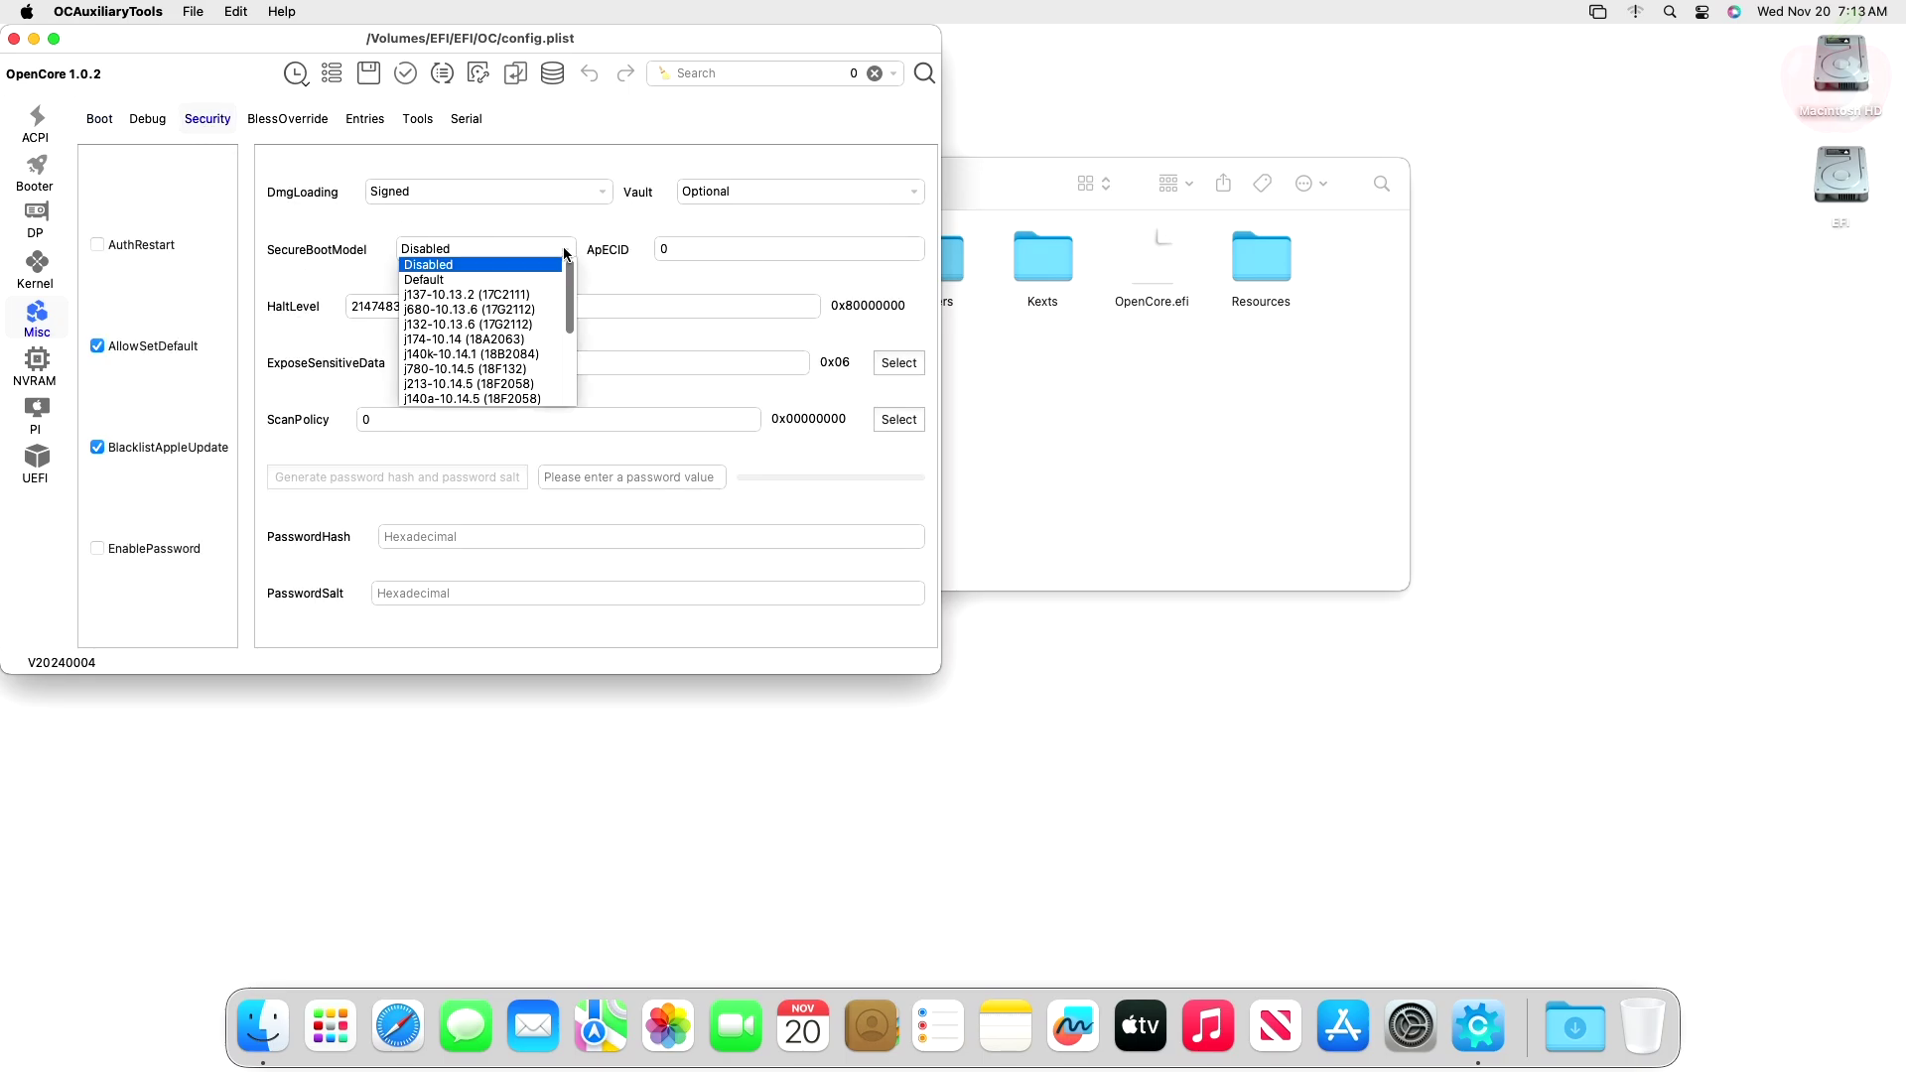
{"action": "left_click", "coordinate": [497, 268]}
{"action": "left_click", "coordinate": [51, 363]}
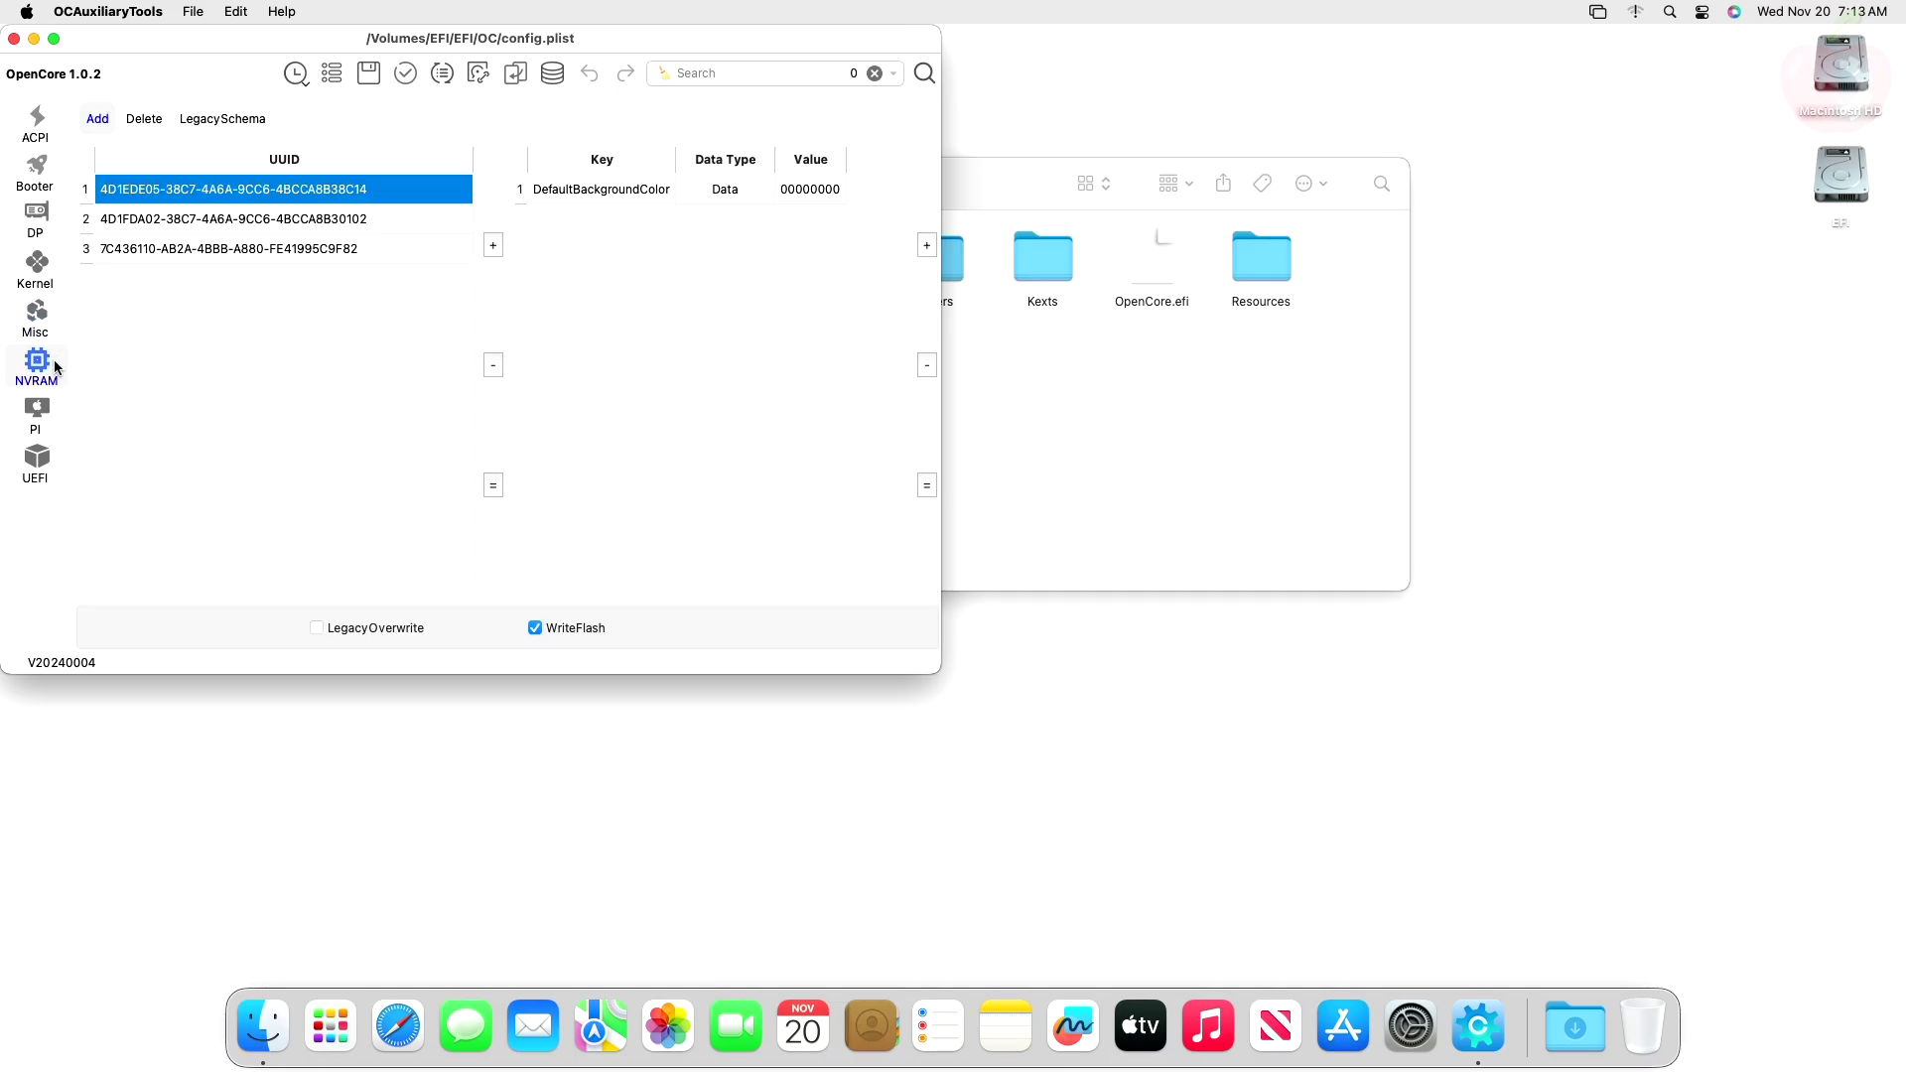
Step: Append amfi=0x80 to the boot-args value under the third NVRAM UUID
{"action": "left_click", "coordinate": [245, 256]}
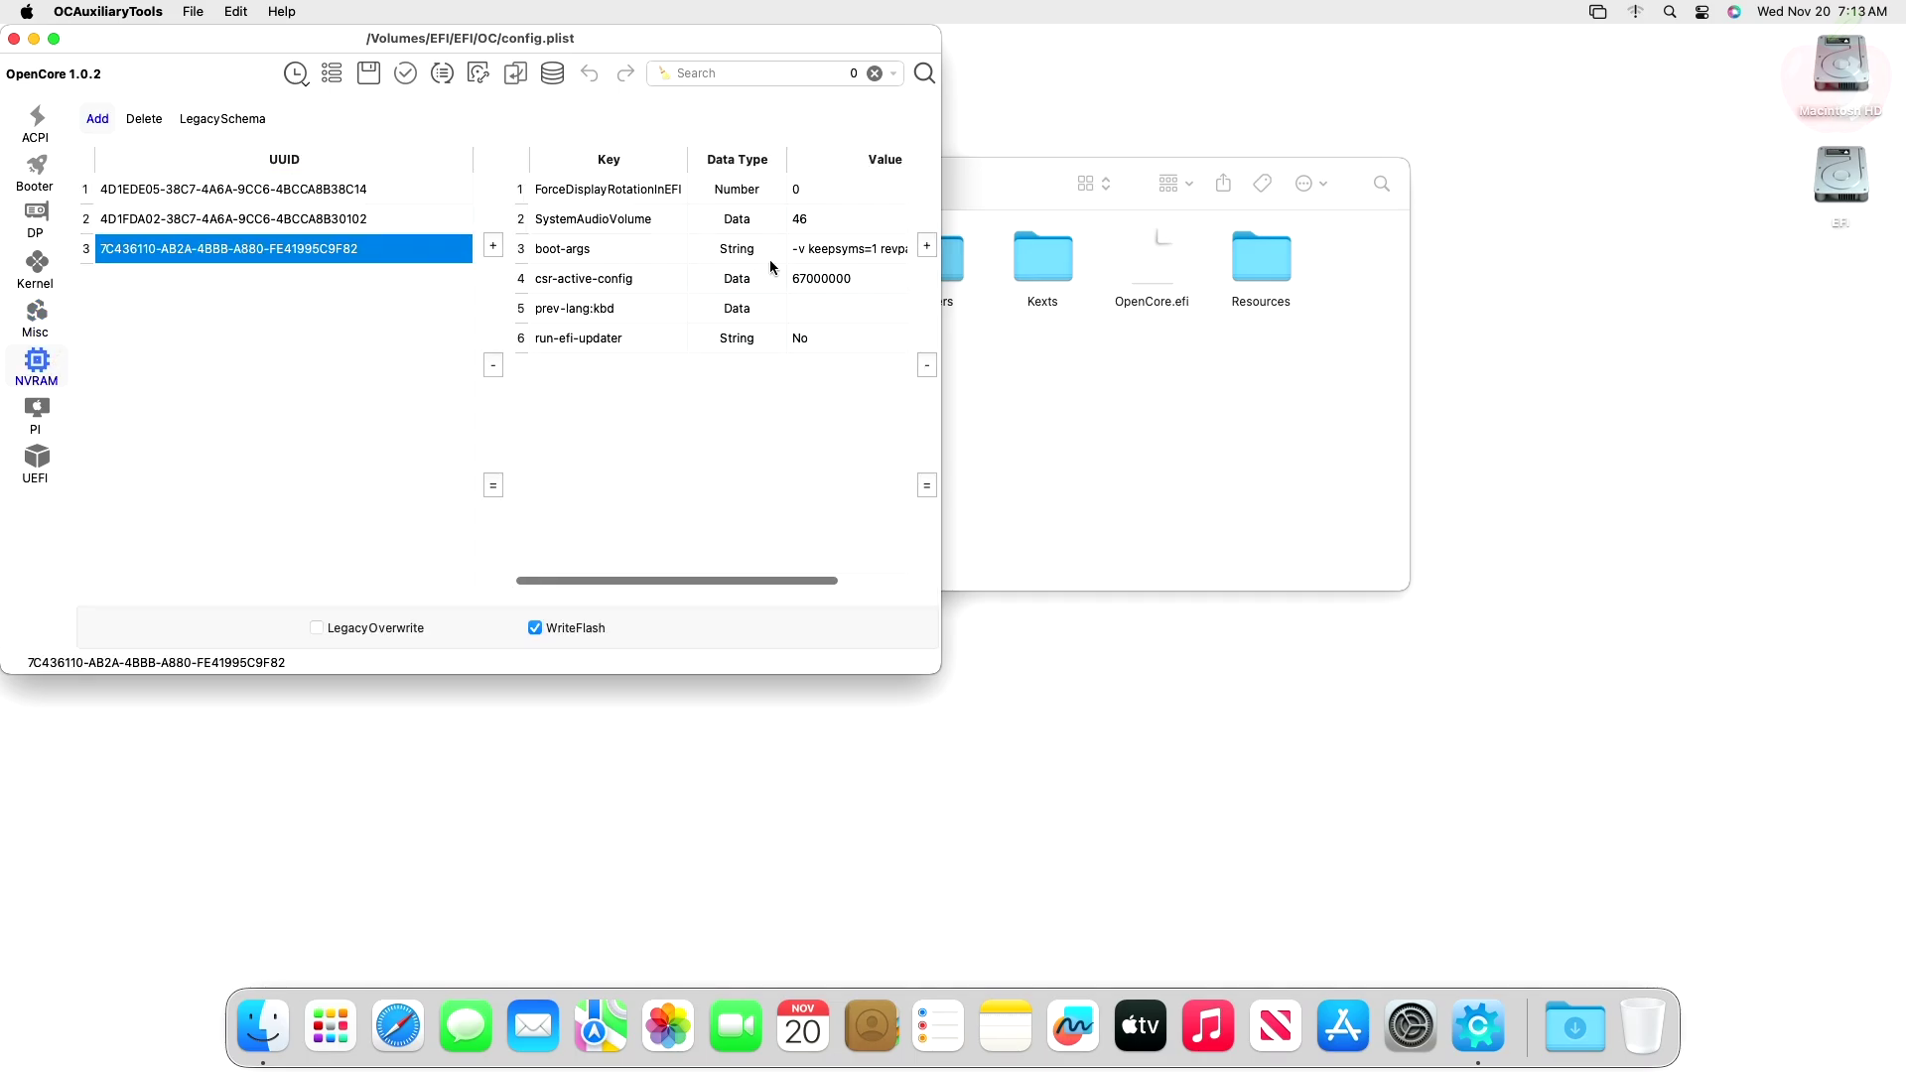
{"action": "double_click", "coordinate": [851, 250]}
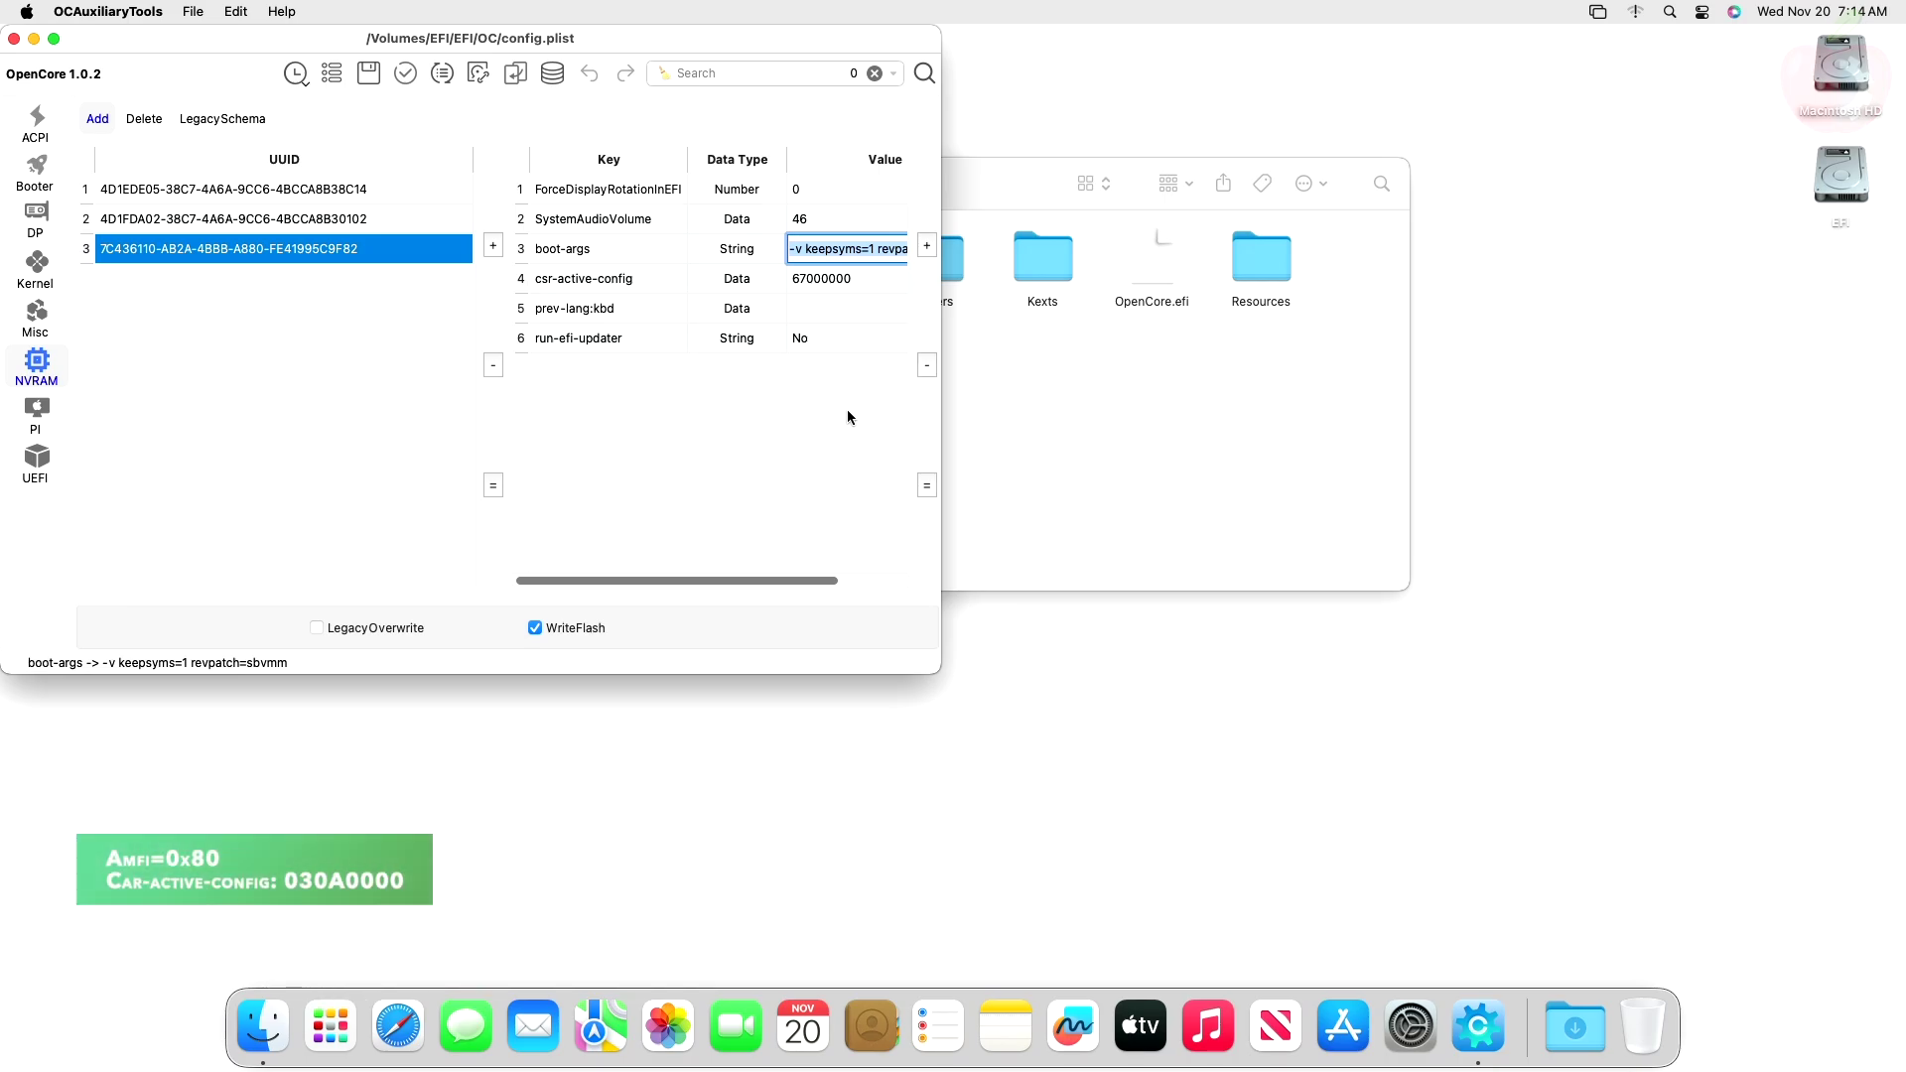
{"action": "key", "text": "Left"}
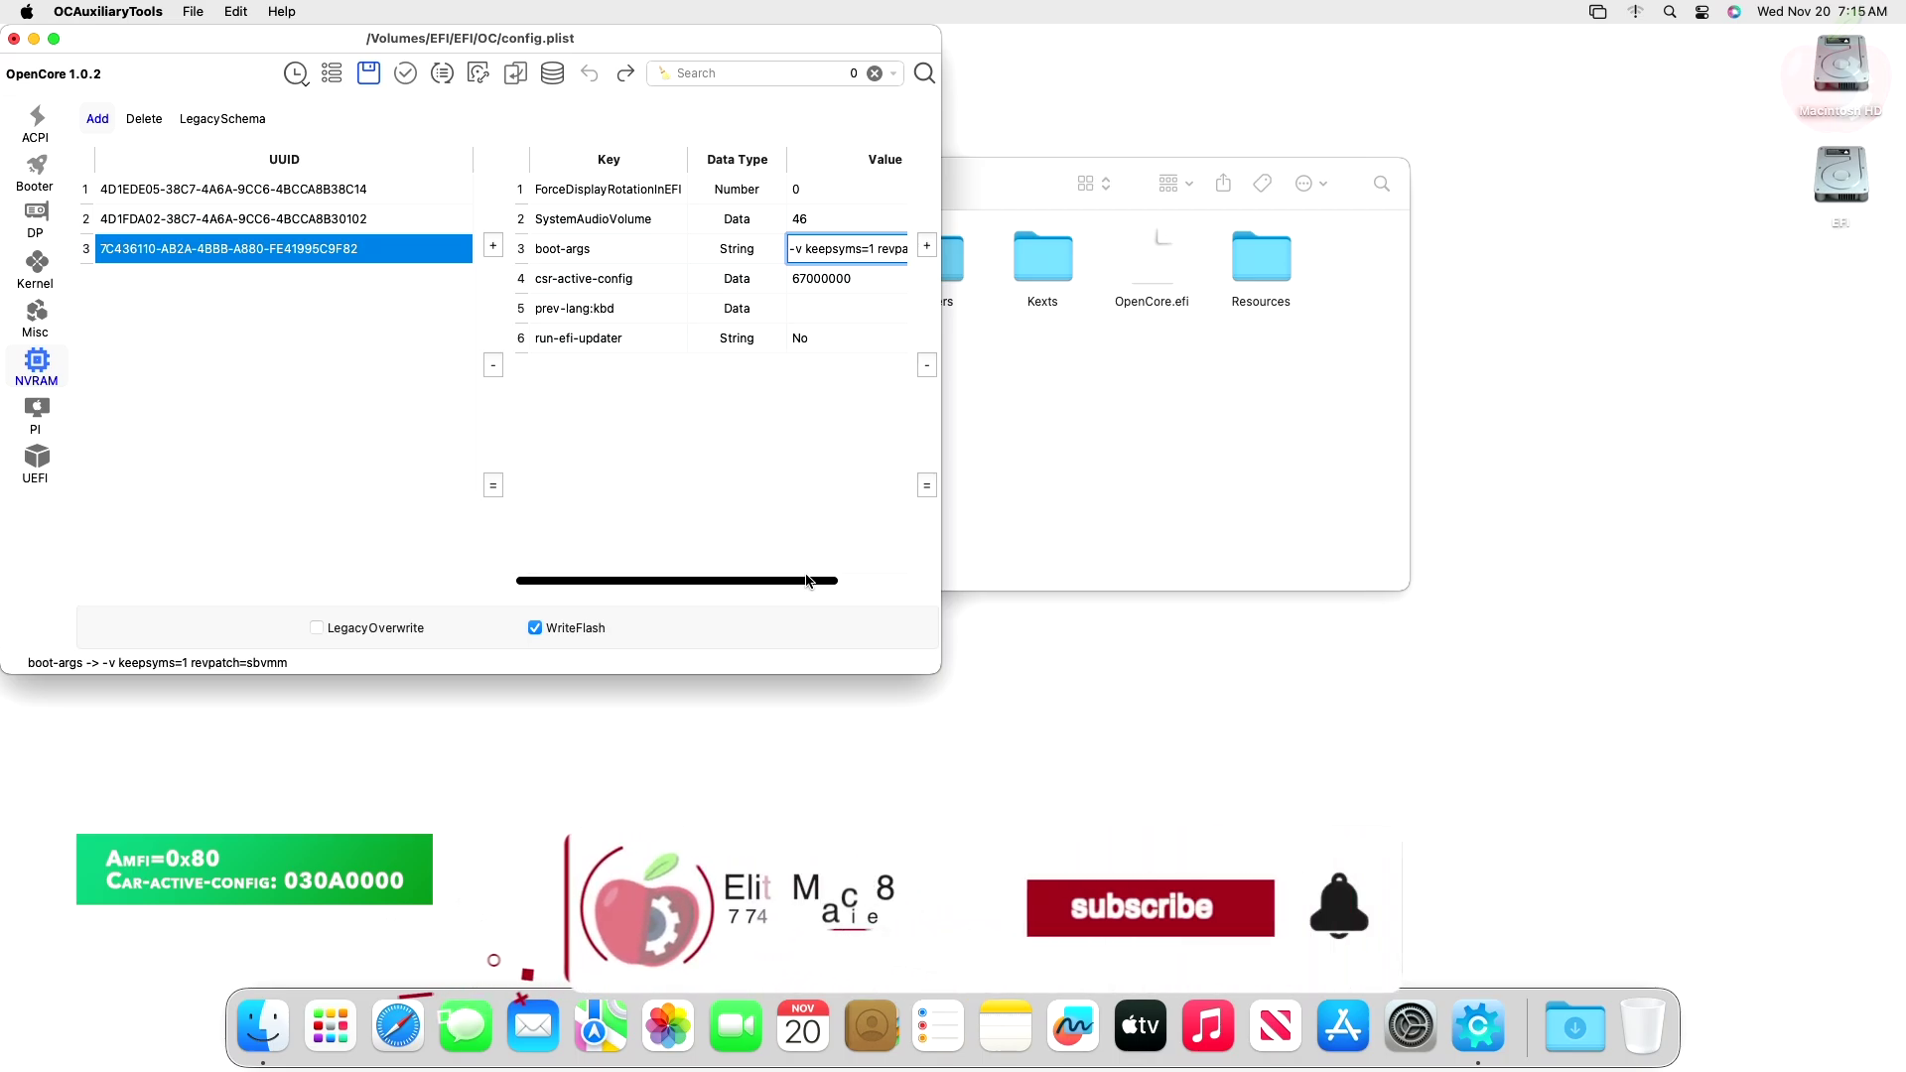
{"action": "left_click_drag", "start_coordinate": [815, 580], "coordinate": [946, 578]}
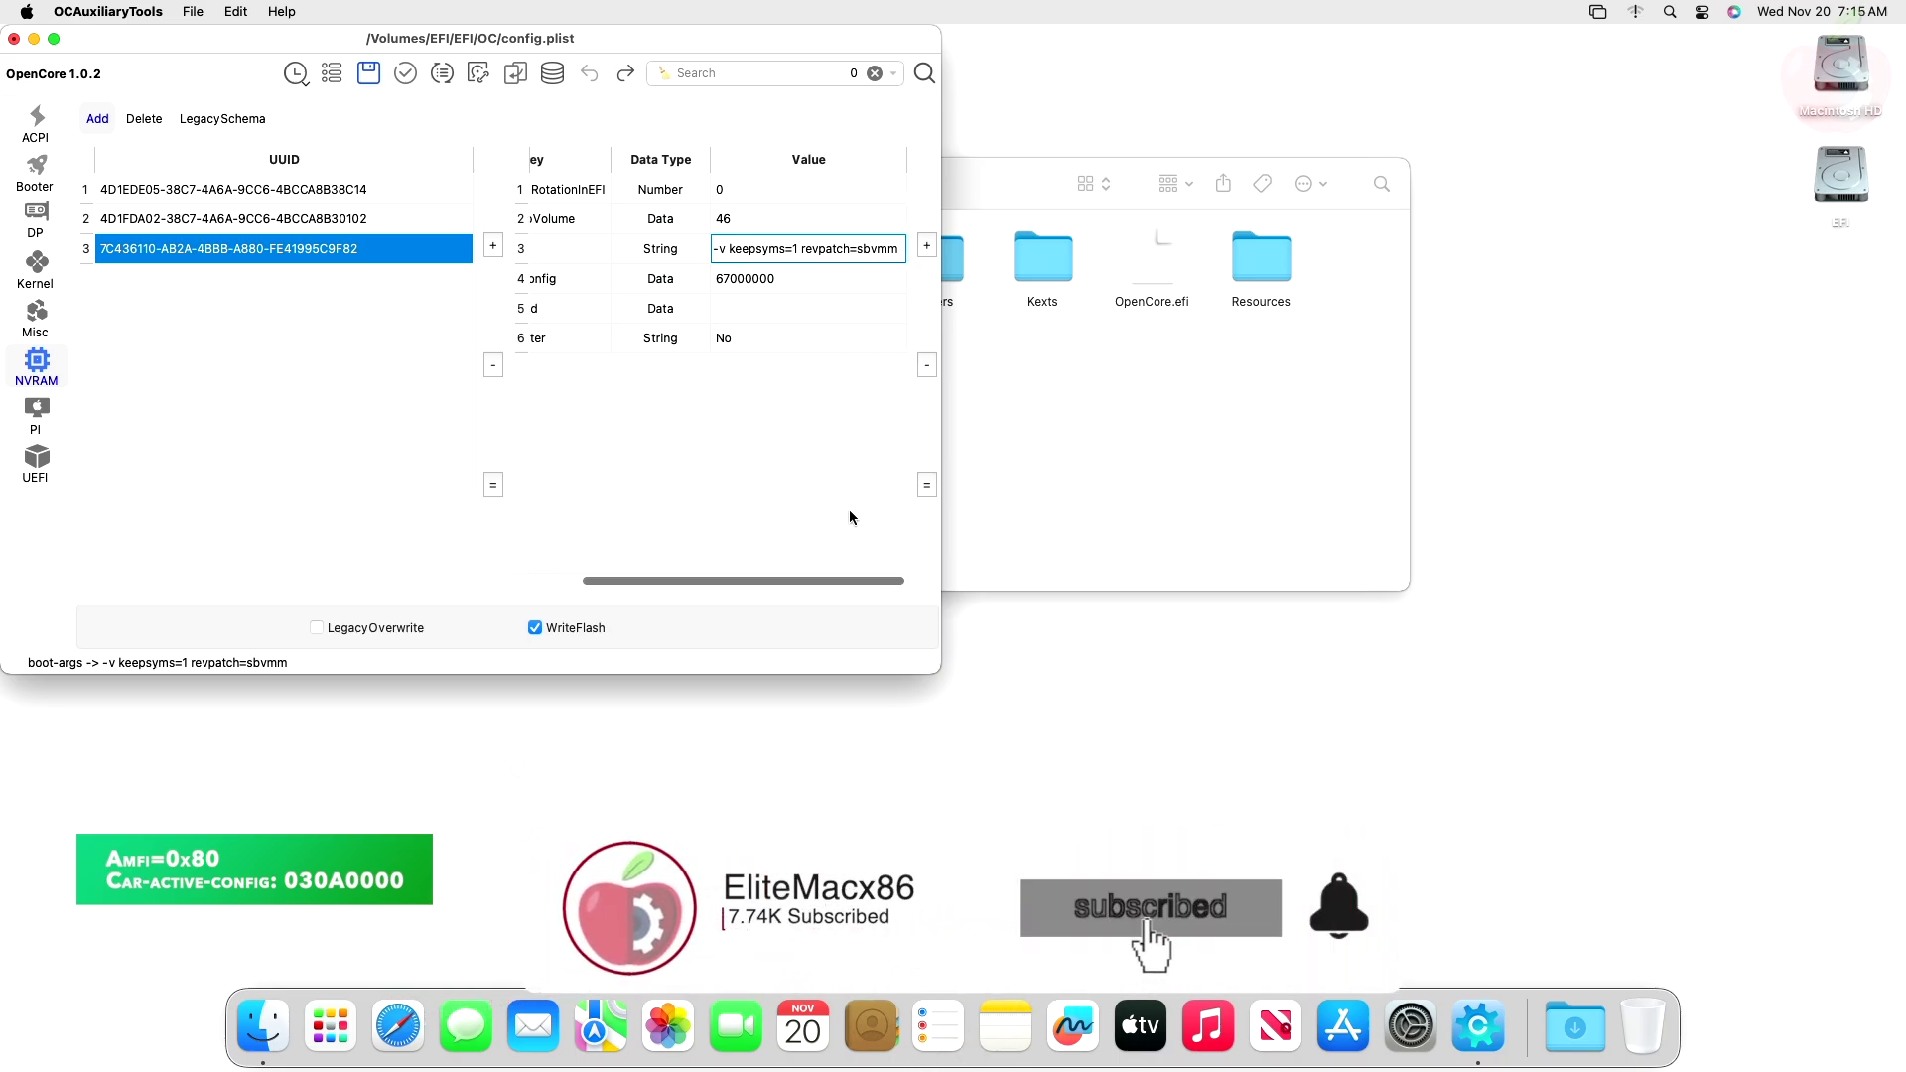
{"action": "left_click", "coordinate": [904, 252]}
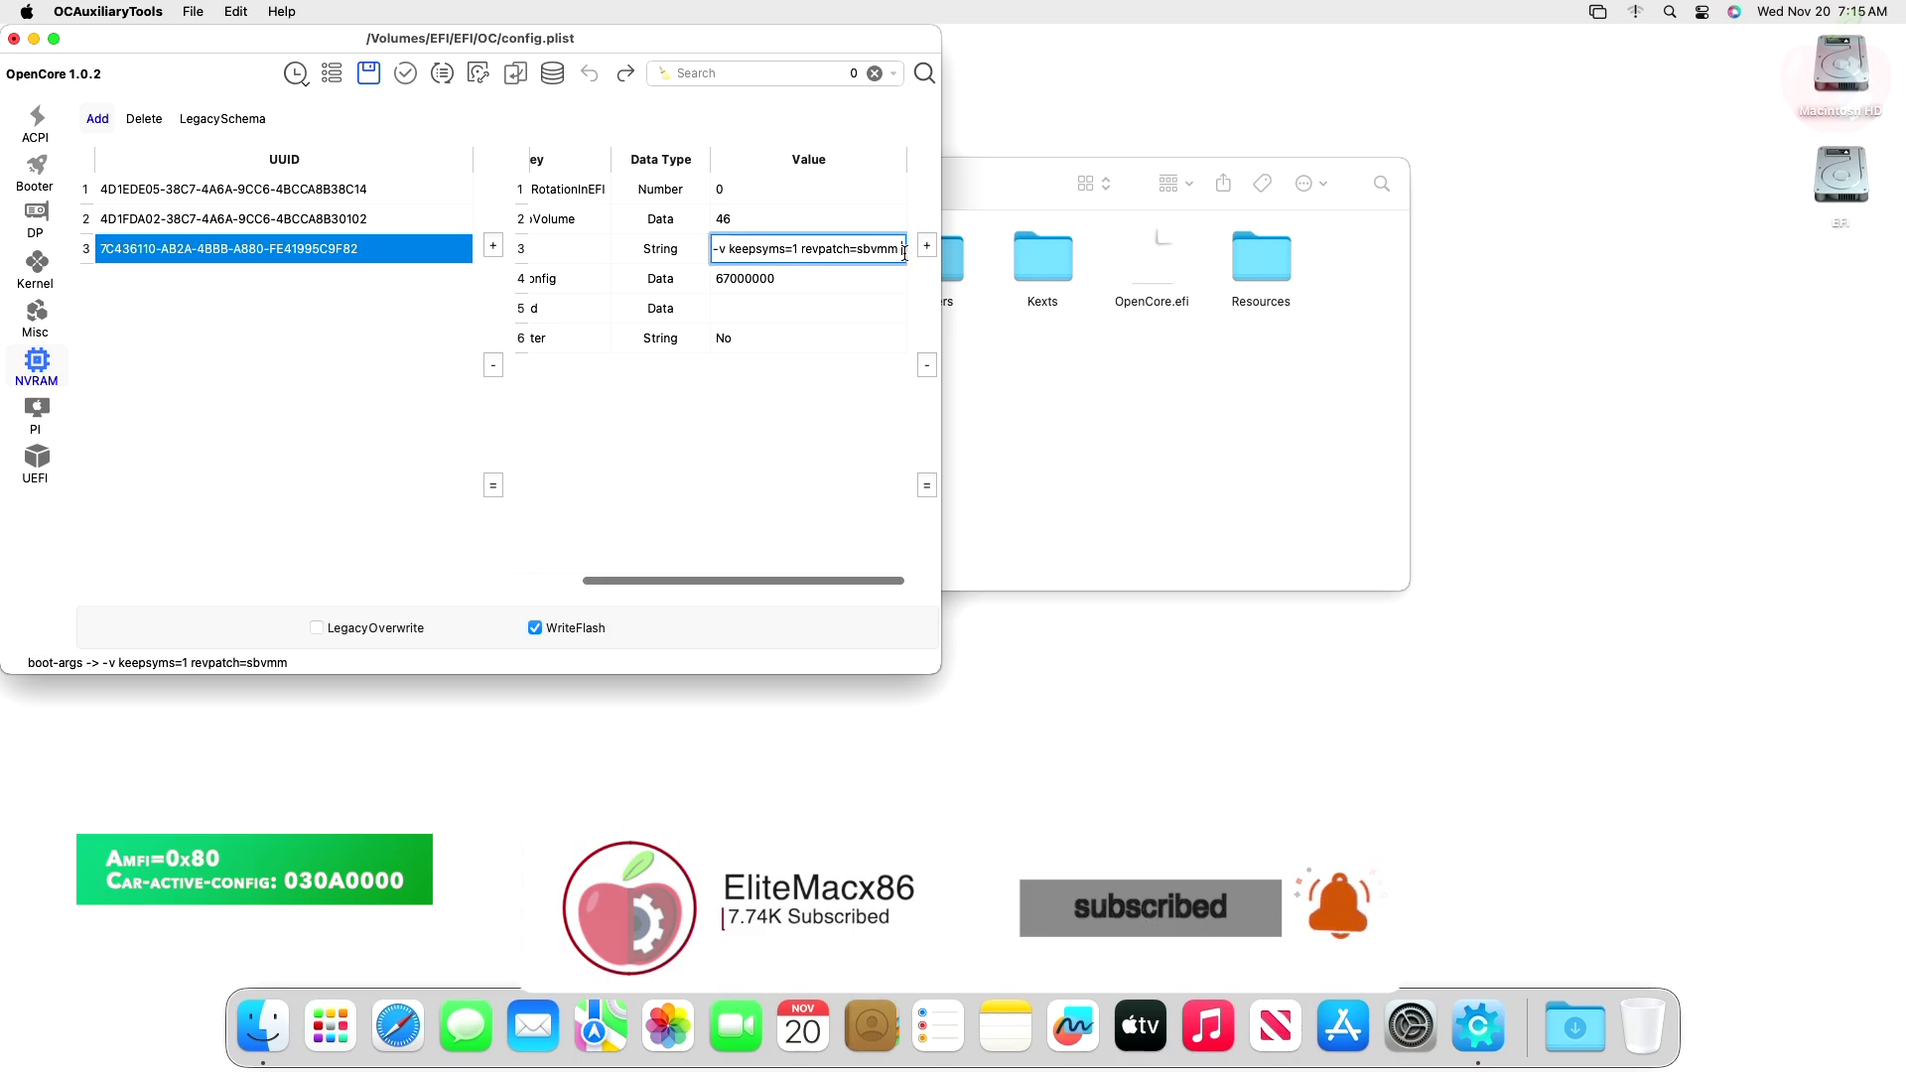
{"action": "type", "text": "am"}
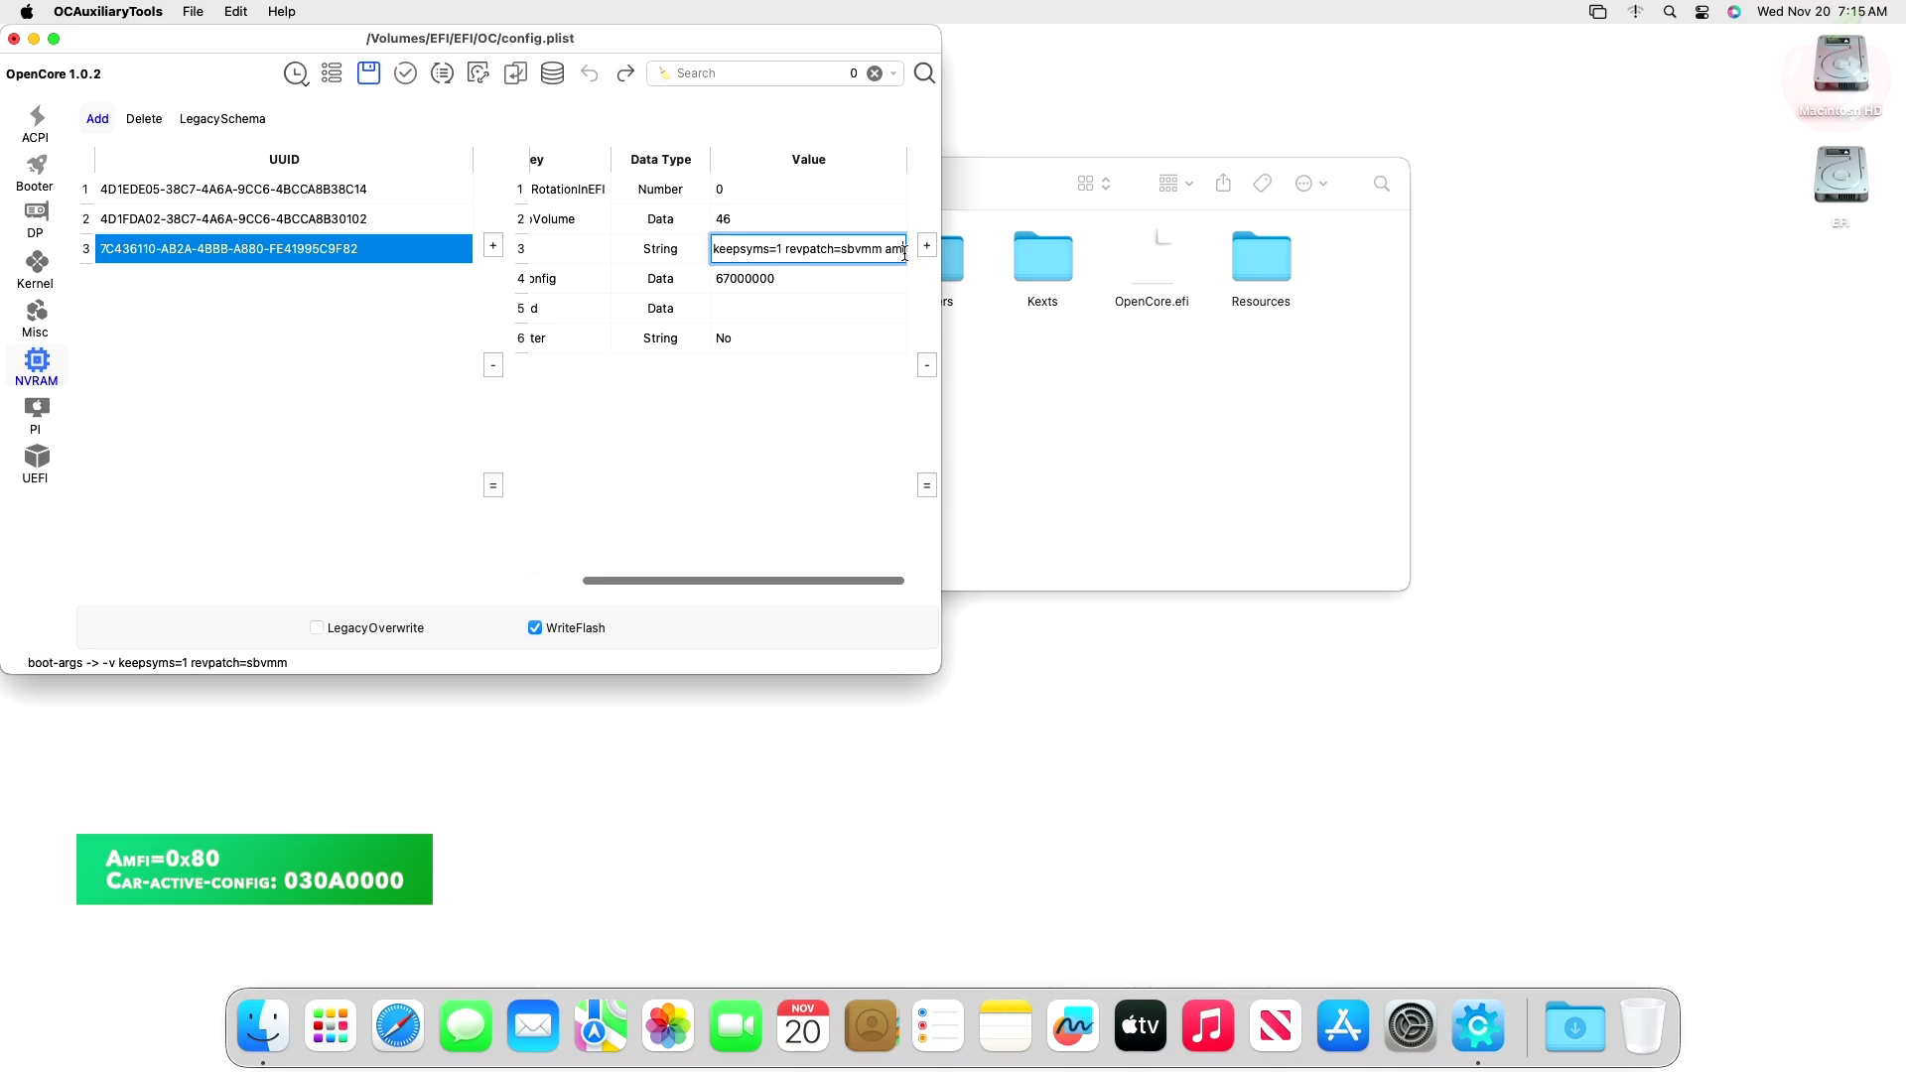
{"action": "type", "text": "fi=00x80"}
{"action": "key", "text": "Return"}
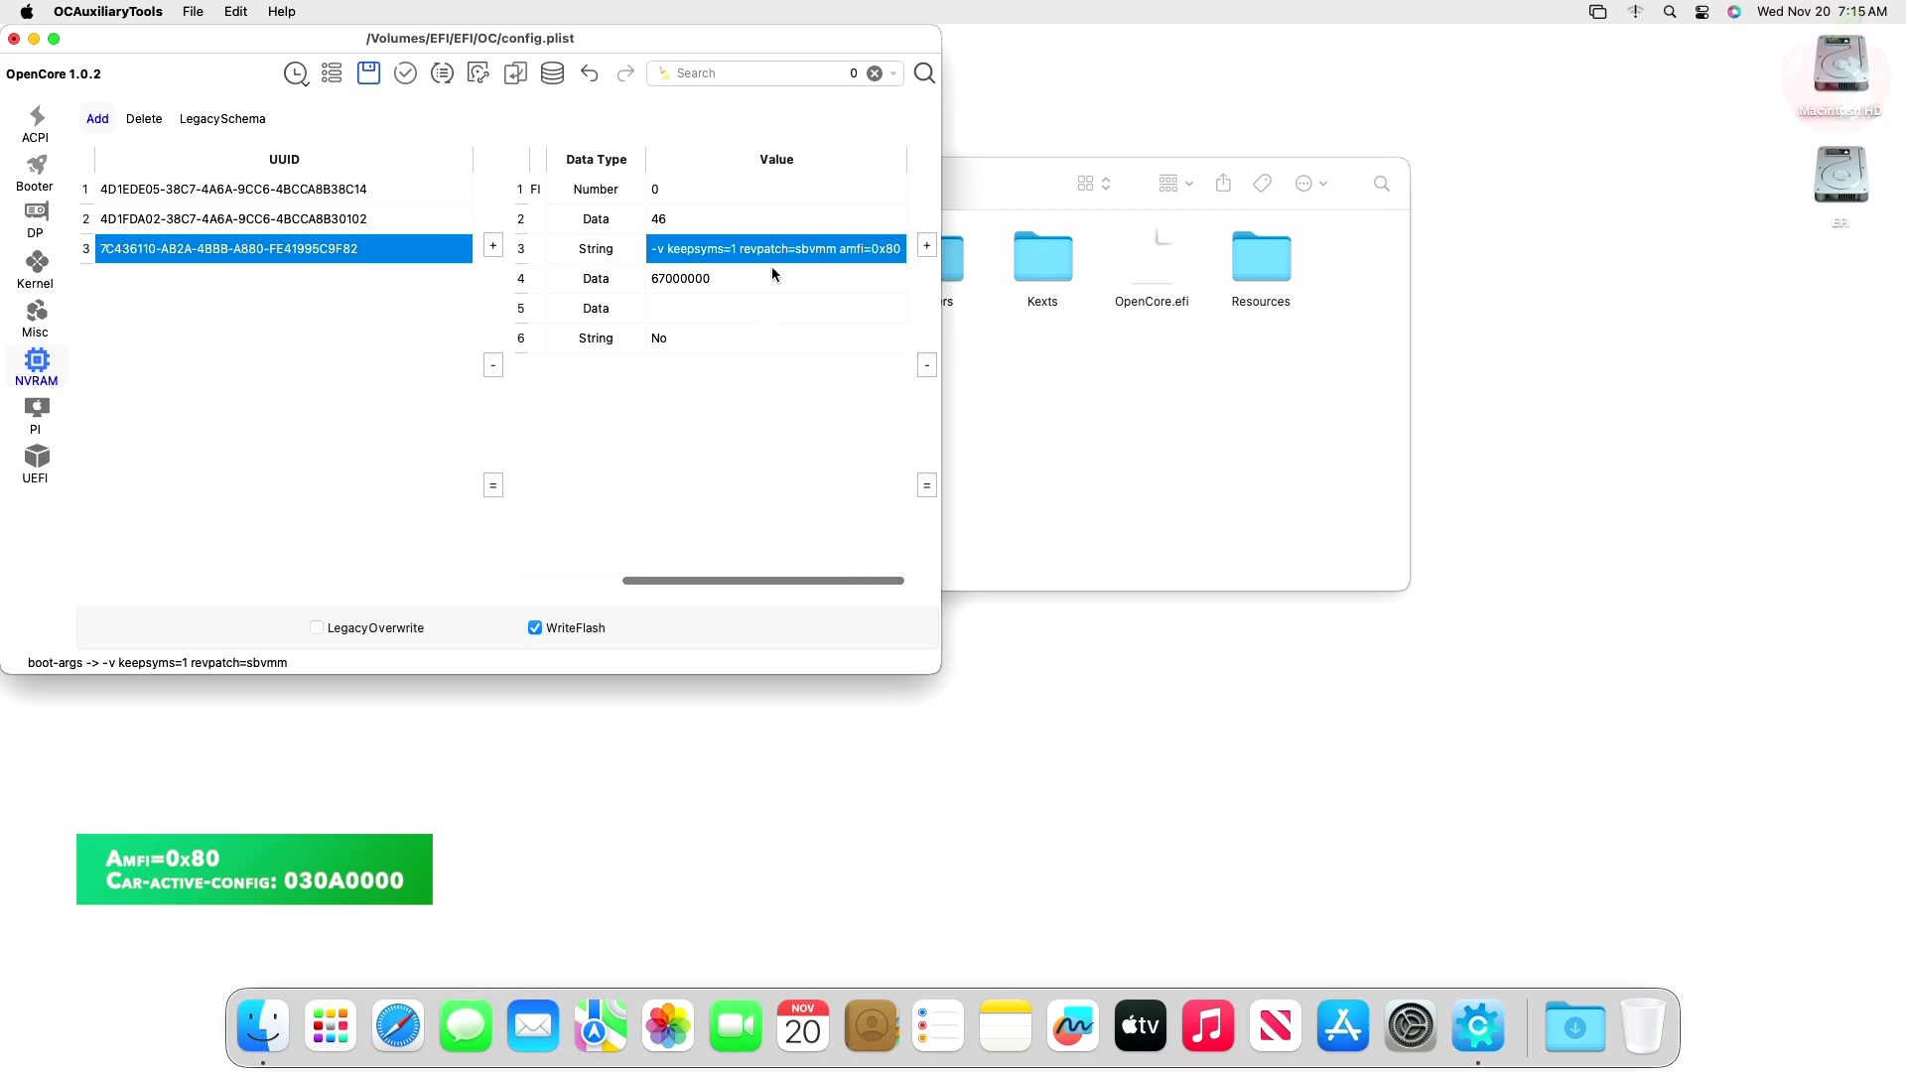
Step: Set csr-active-config to 030A0000, save config.plist, and close the OC folder window
{"action": "double_click", "coordinate": [772, 278]}
{"action": "type", "text": "030"}
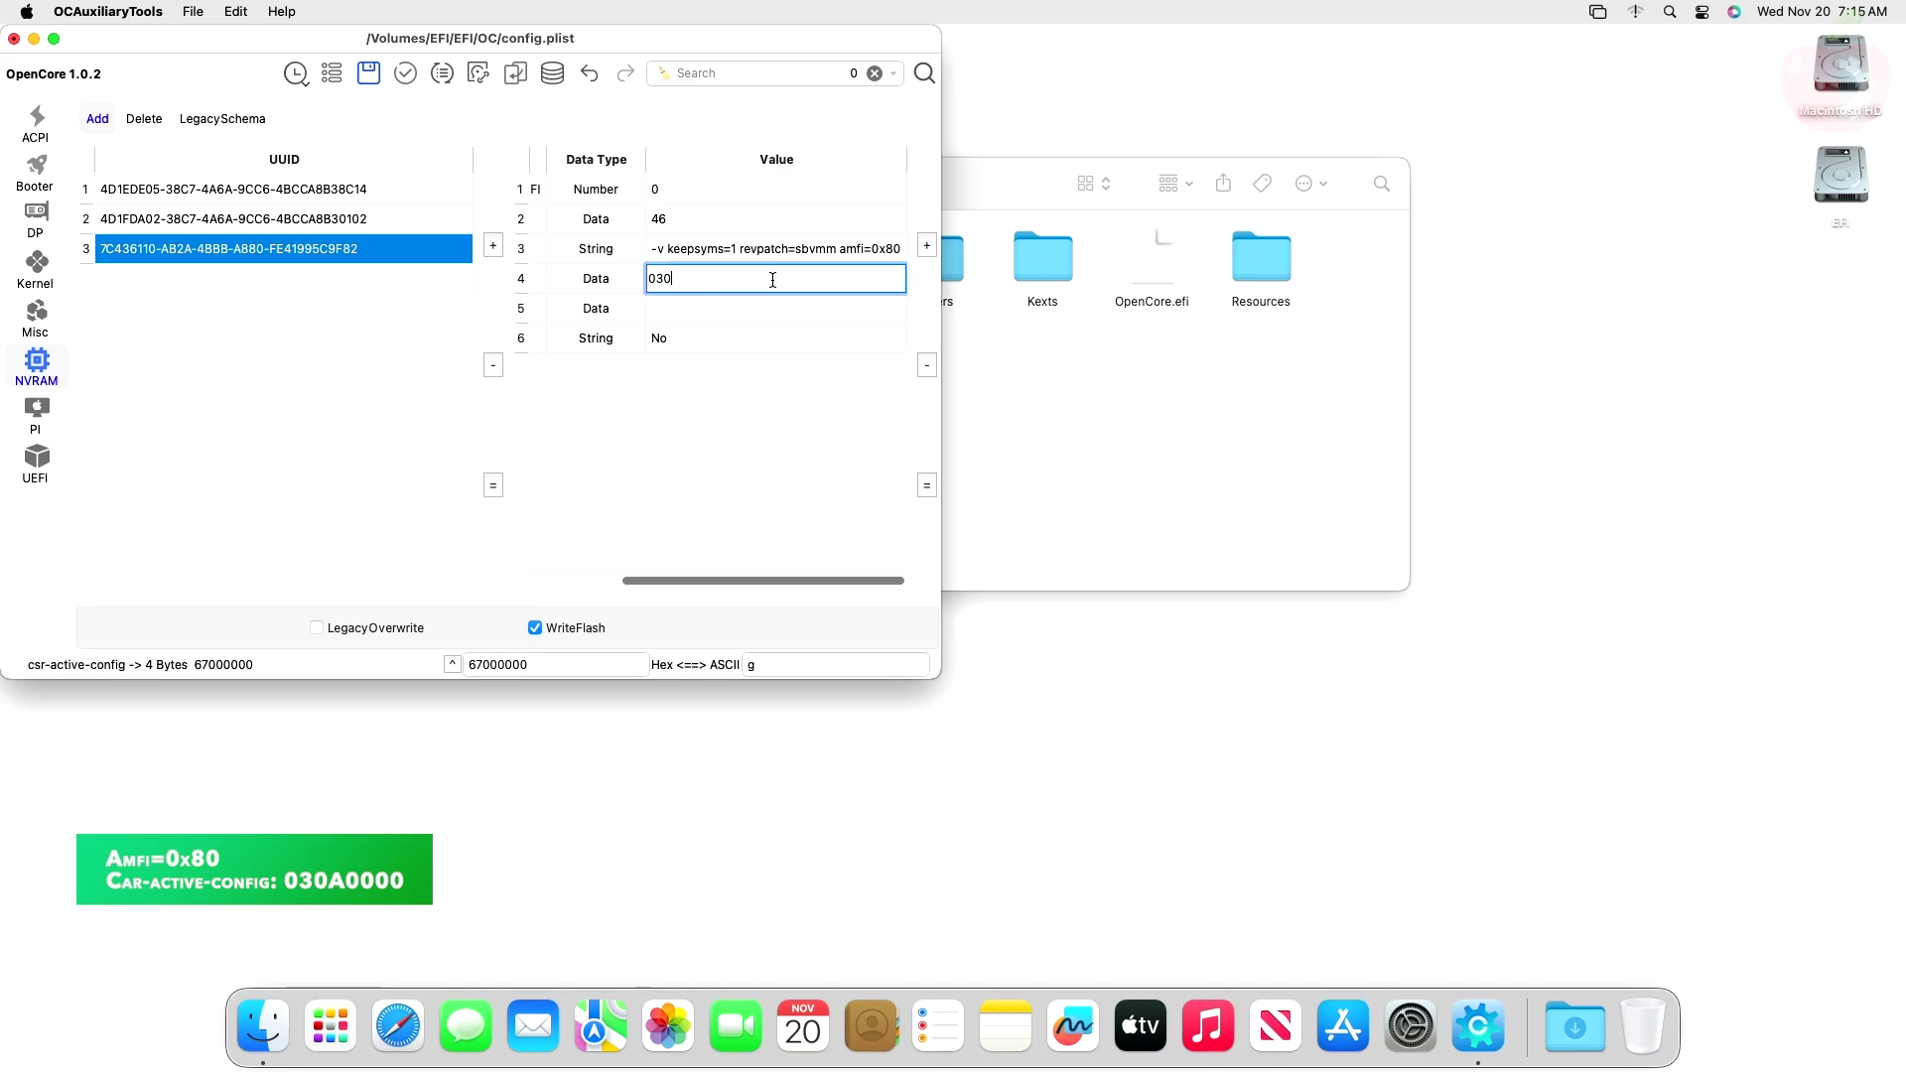
{"action": "type", "text": "A0000"}
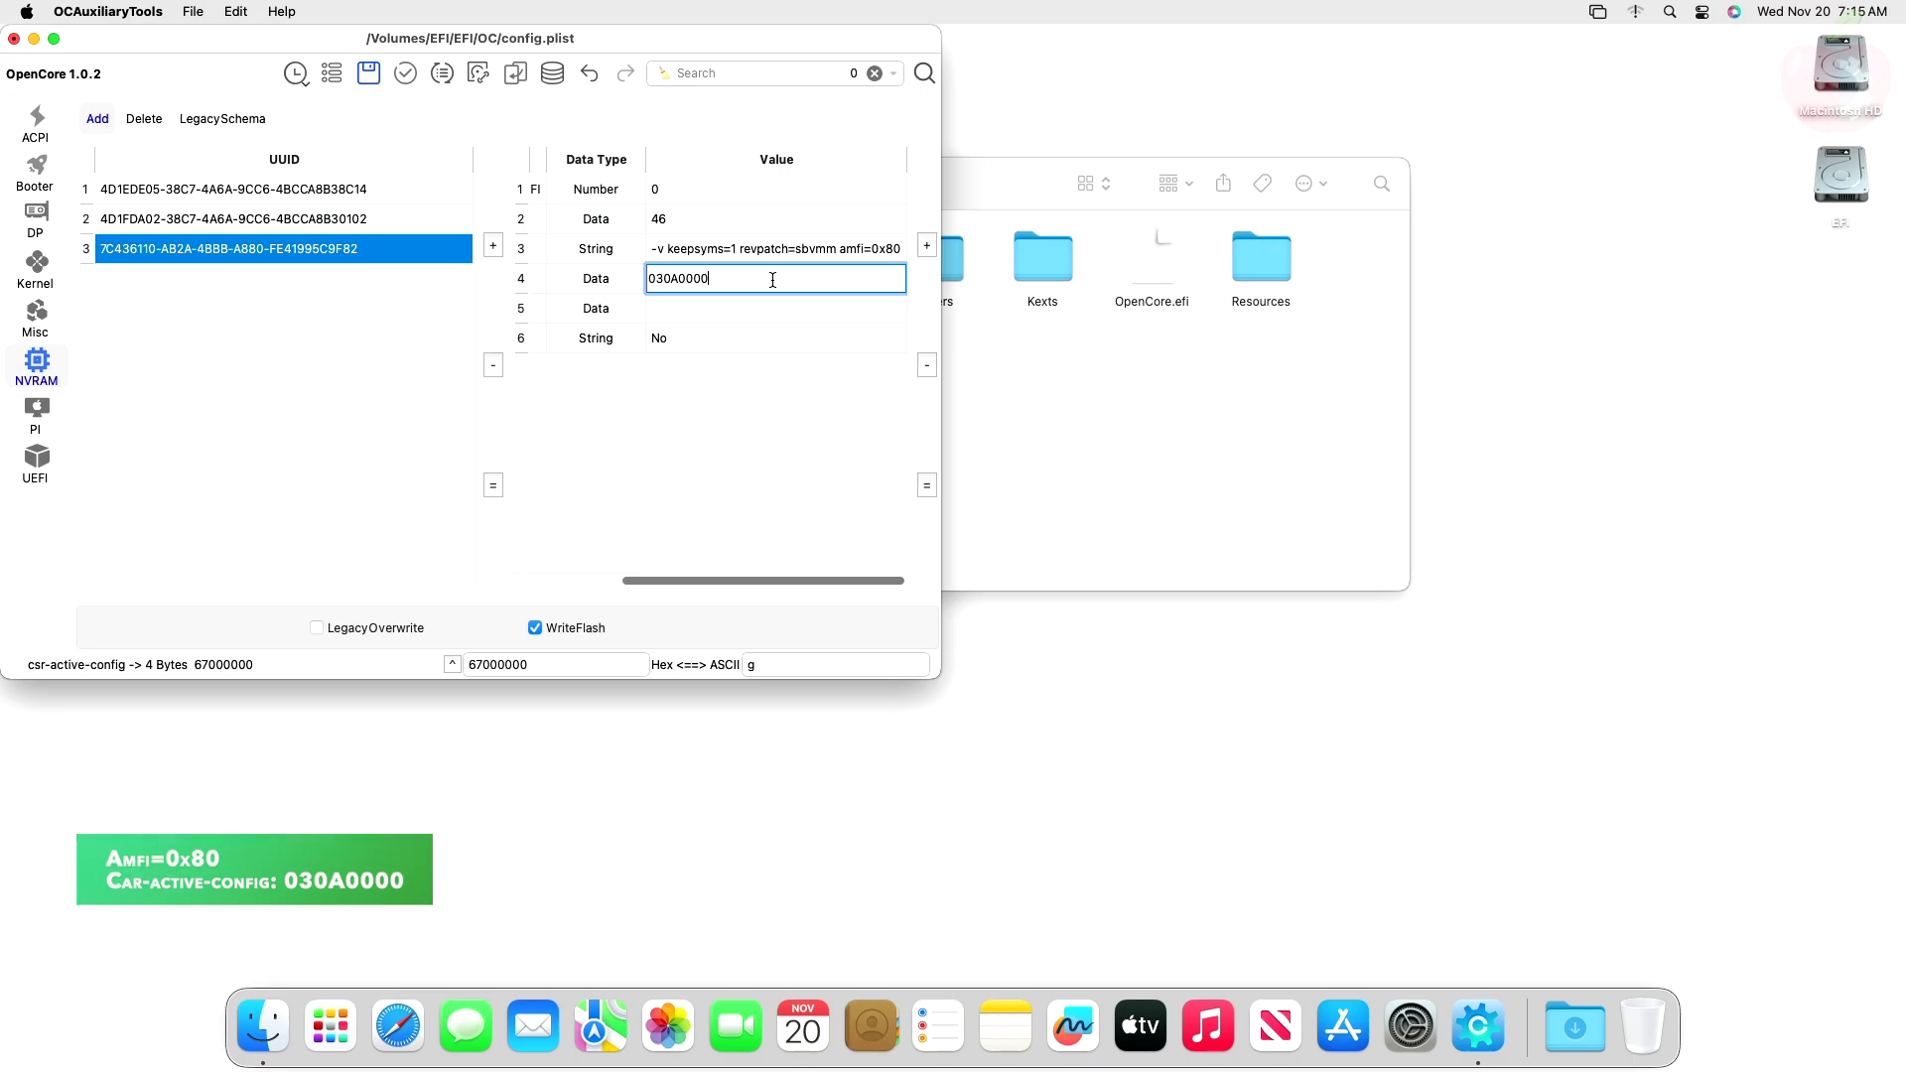
{"action": "key", "text": "Return"}
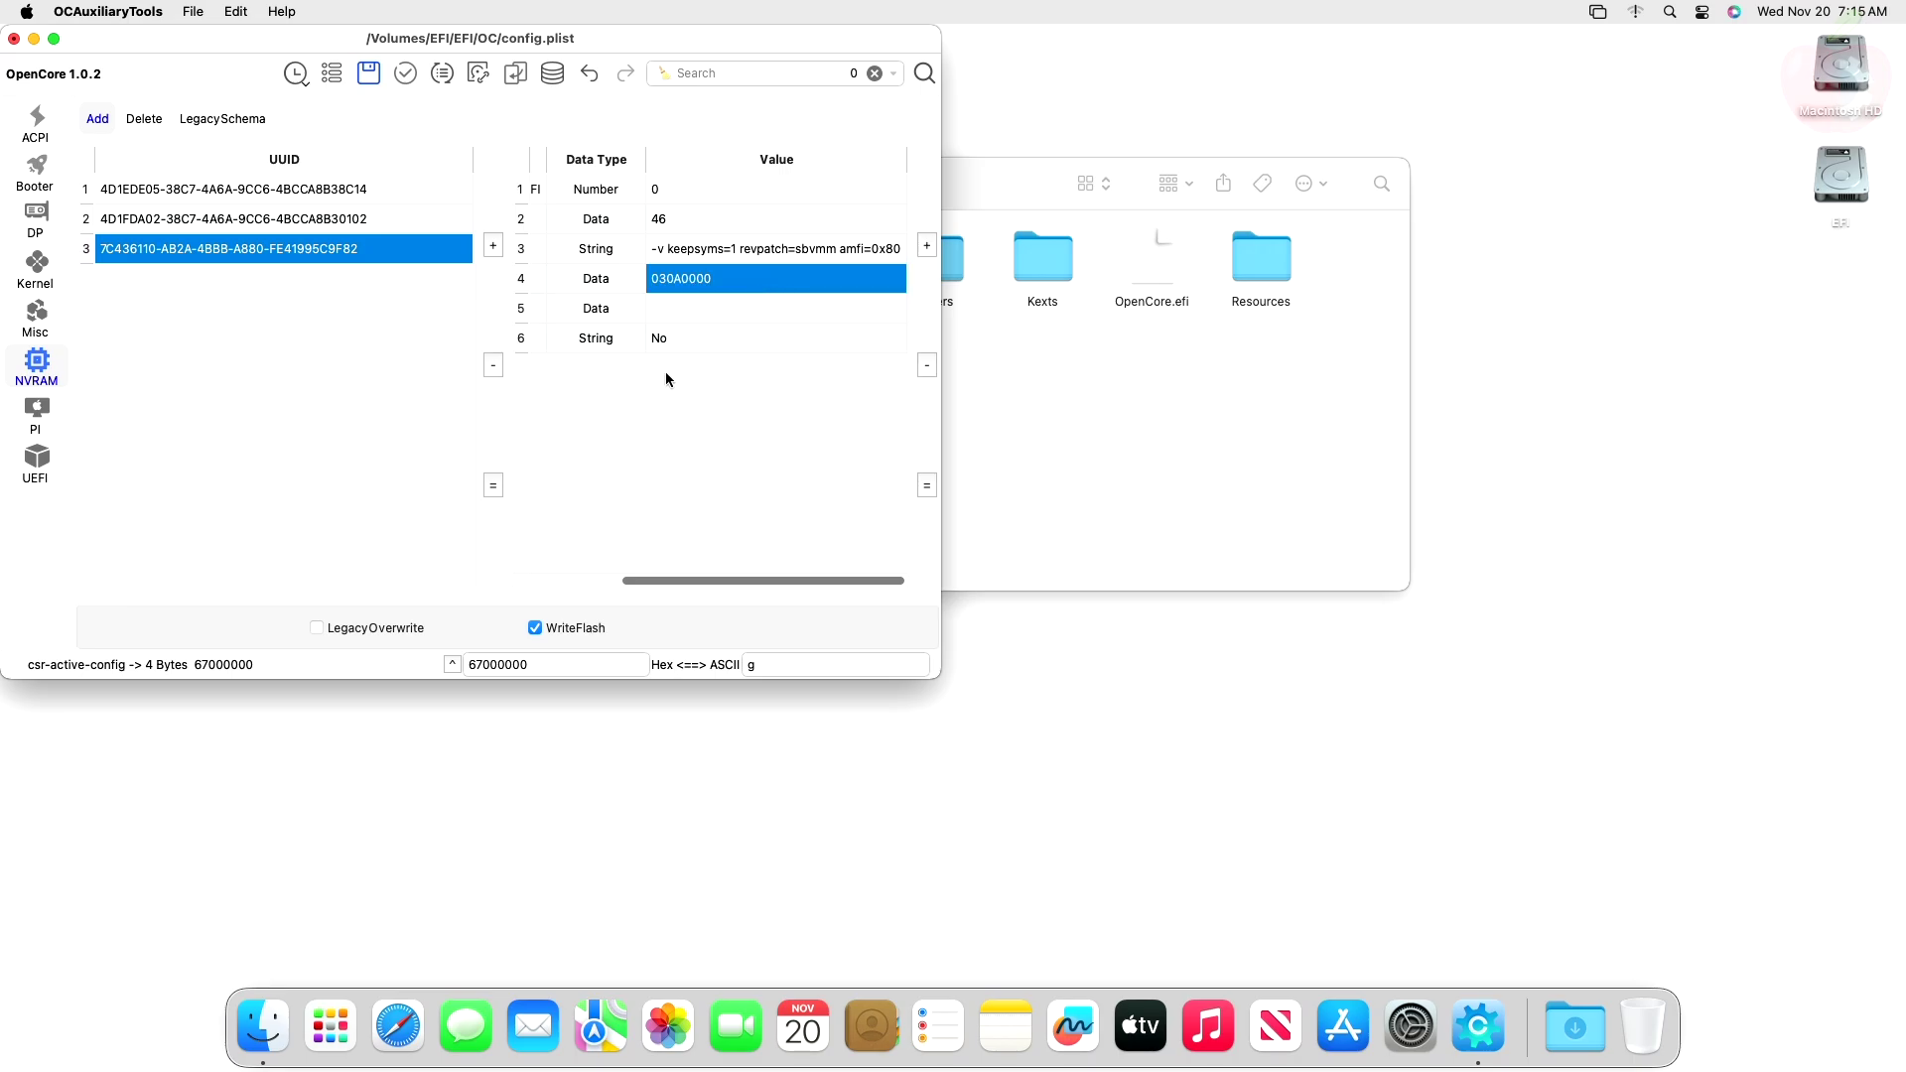
{"action": "left_click", "coordinate": [13, 39]}
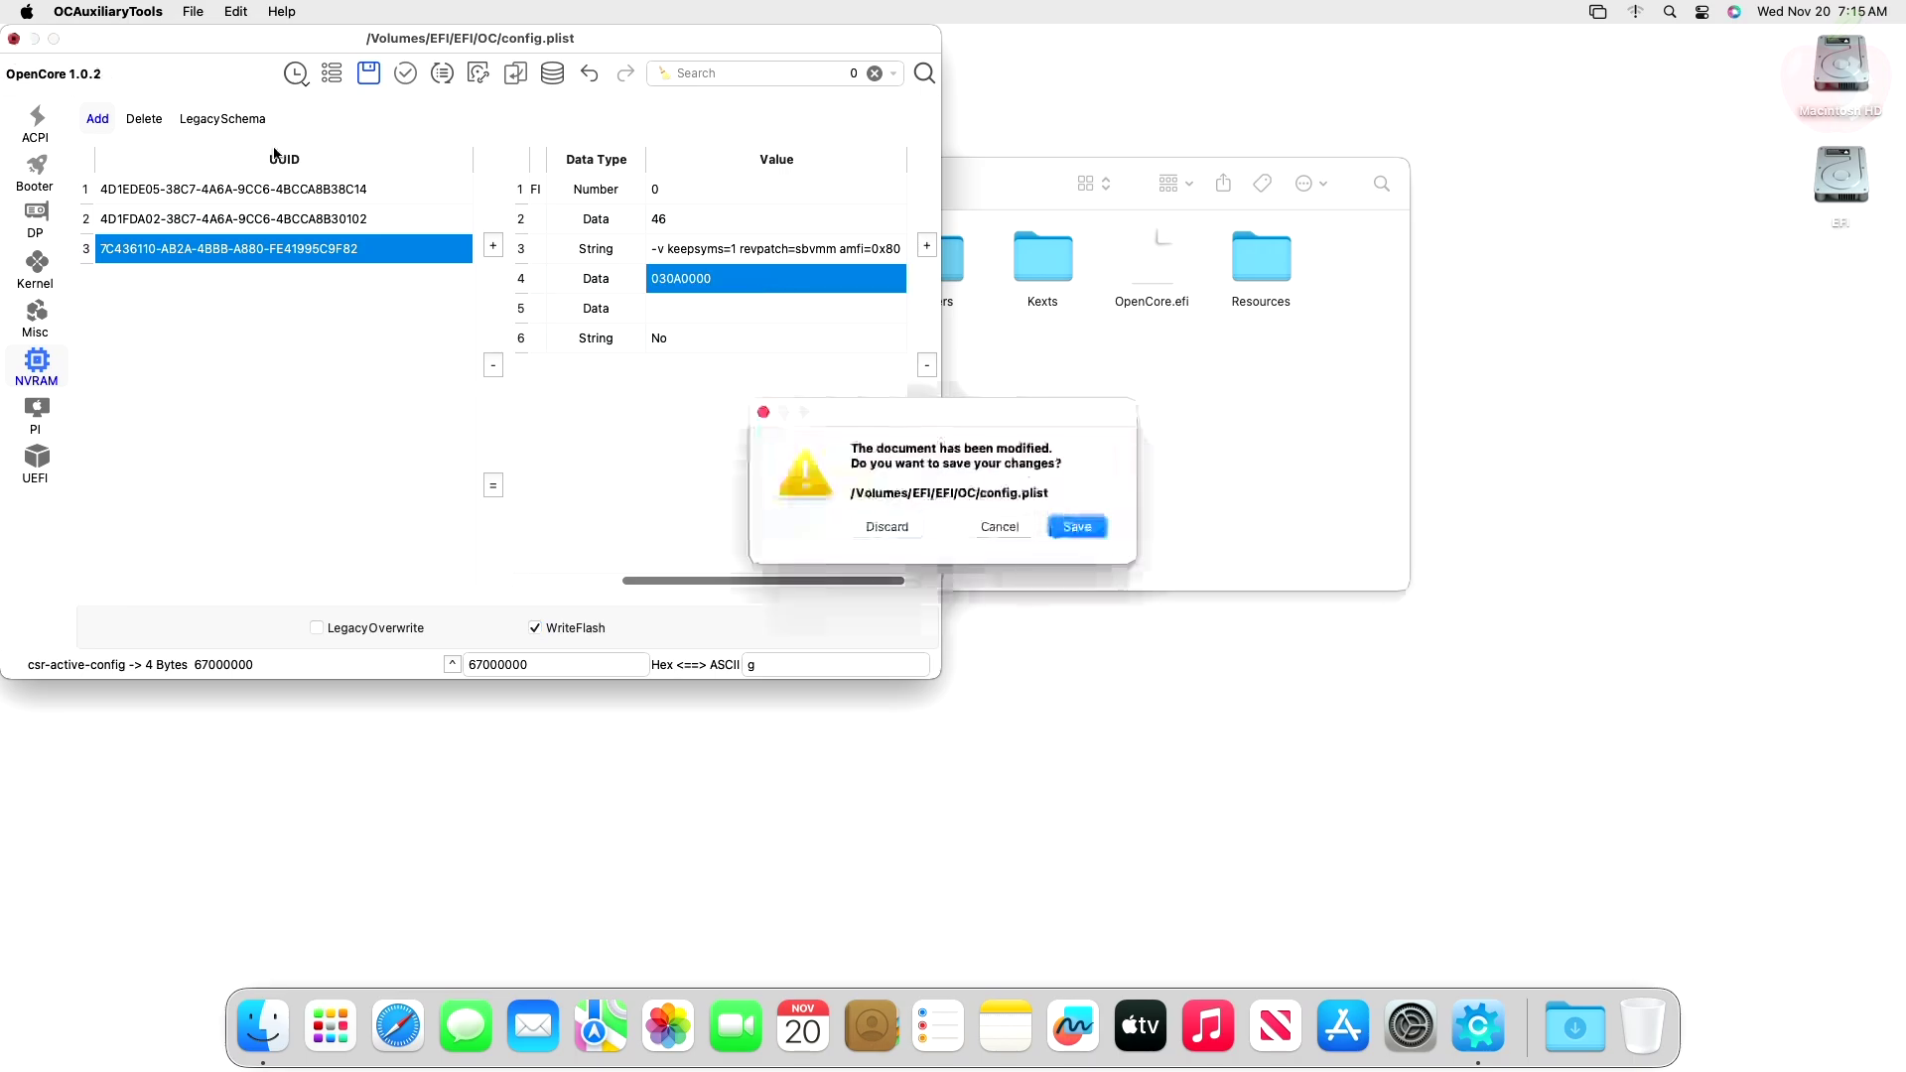
{"action": "left_click", "coordinate": [1079, 527]}
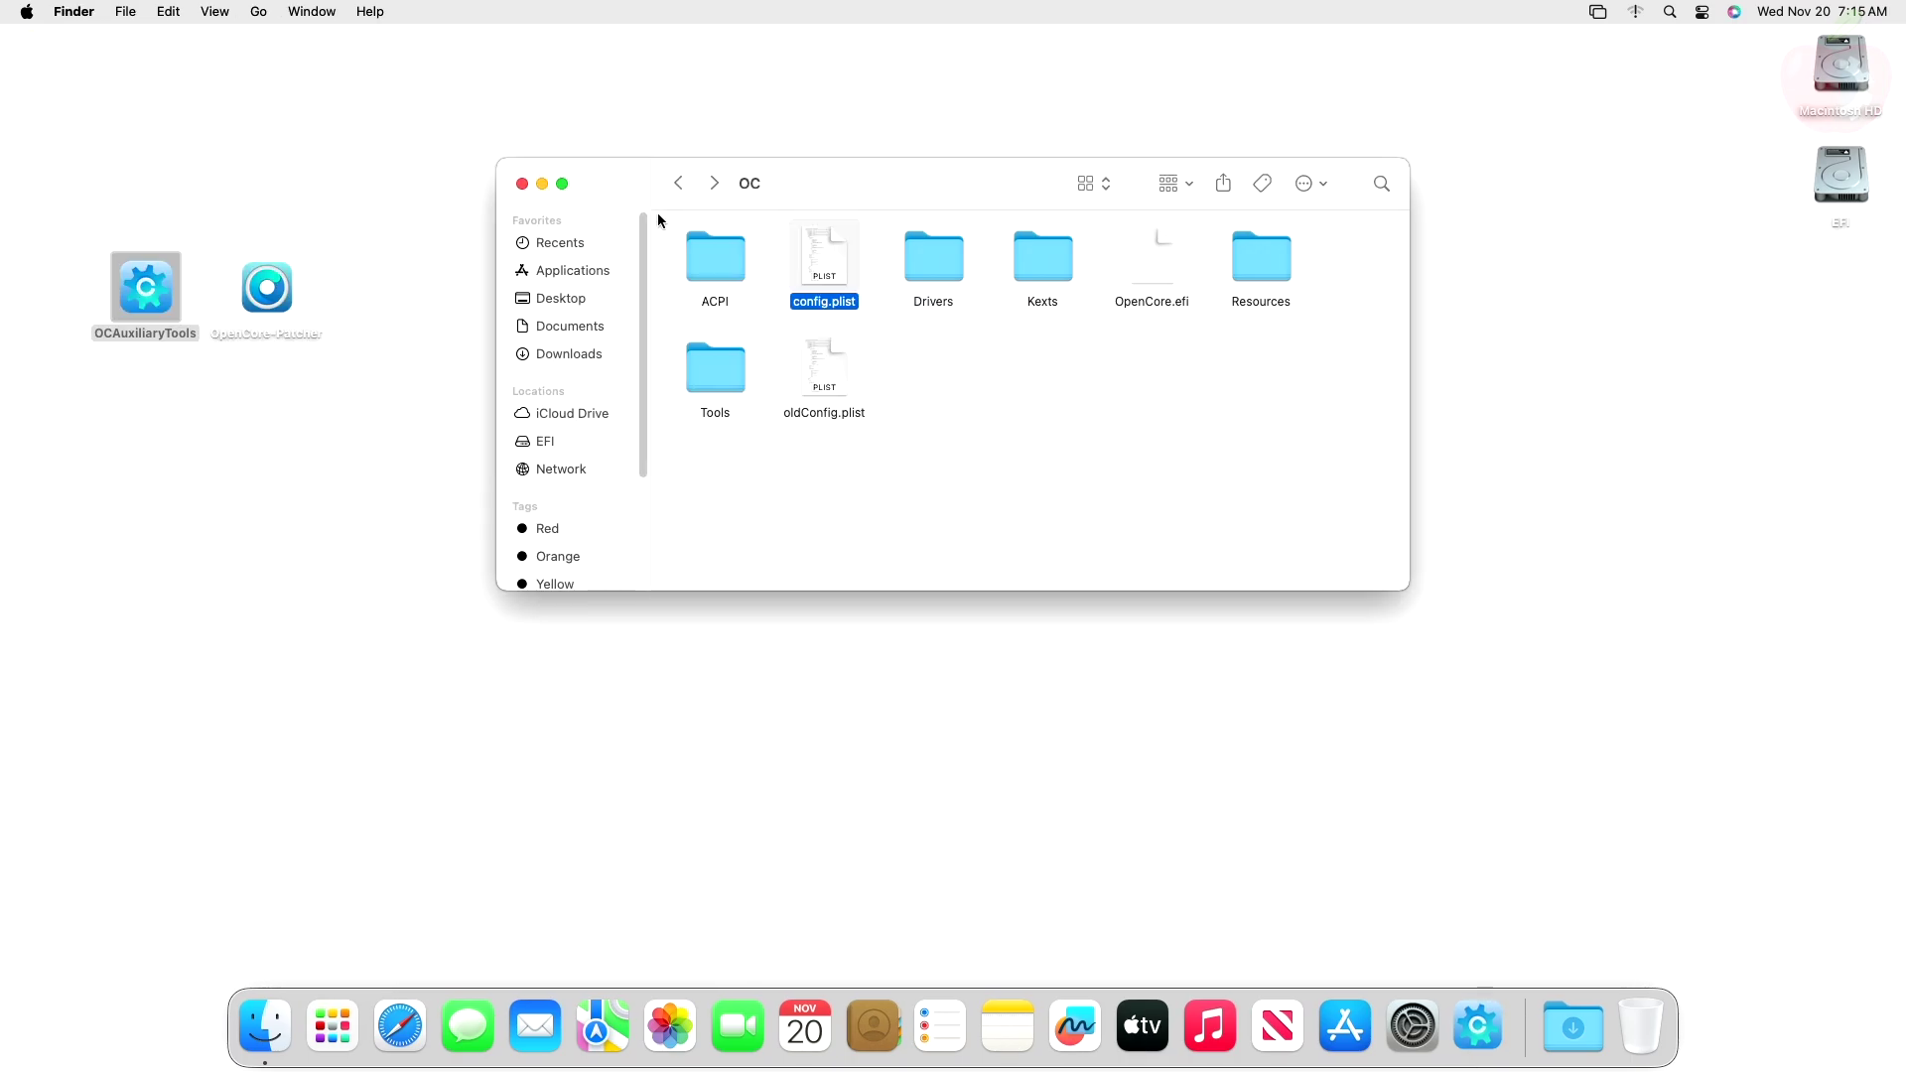
{"action": "left_click", "coordinate": [520, 184]}
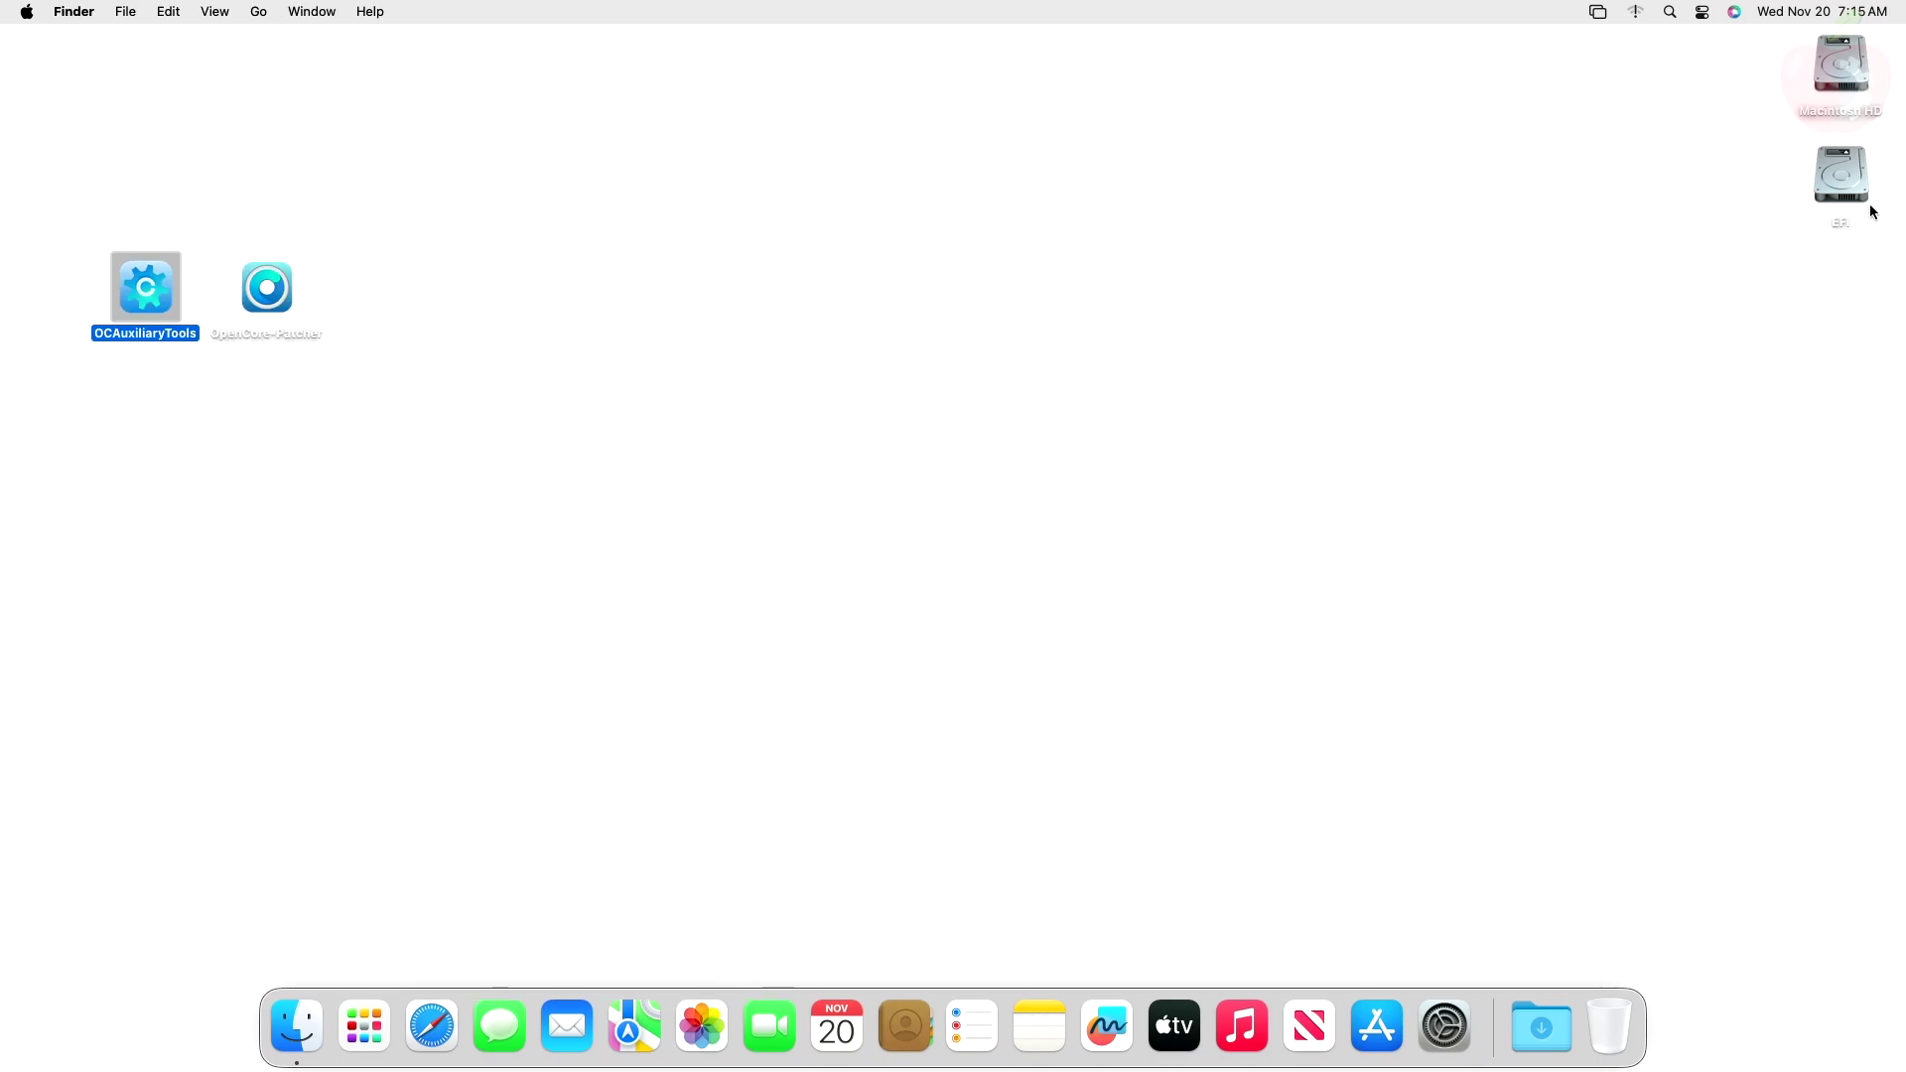
Step: Eject the EFI volume and restart the Mac with 'Reopen windows when logging back in' unticked
{"action": "right_click", "coordinate": [1849, 193]}
{"action": "left_click", "coordinate": [1765, 234]}
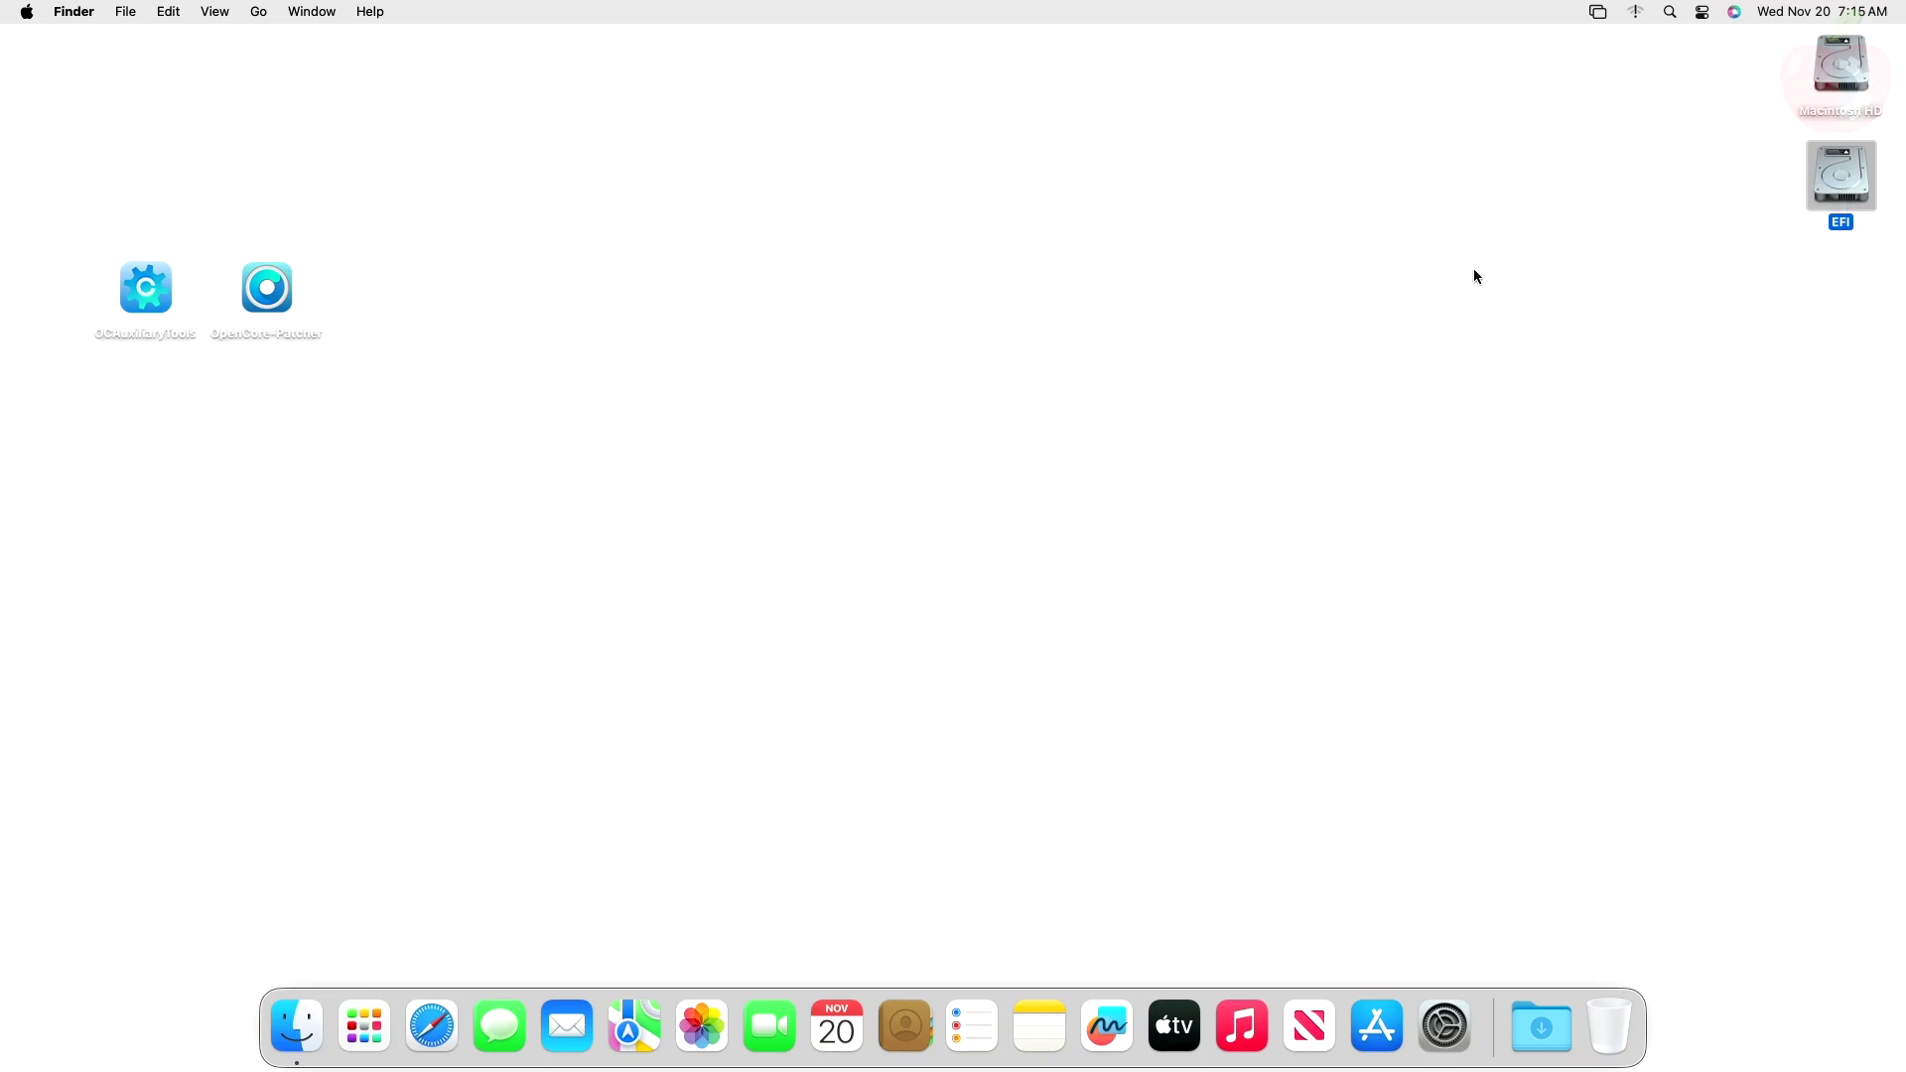
{"action": "left_click", "coordinate": [26, 11]}
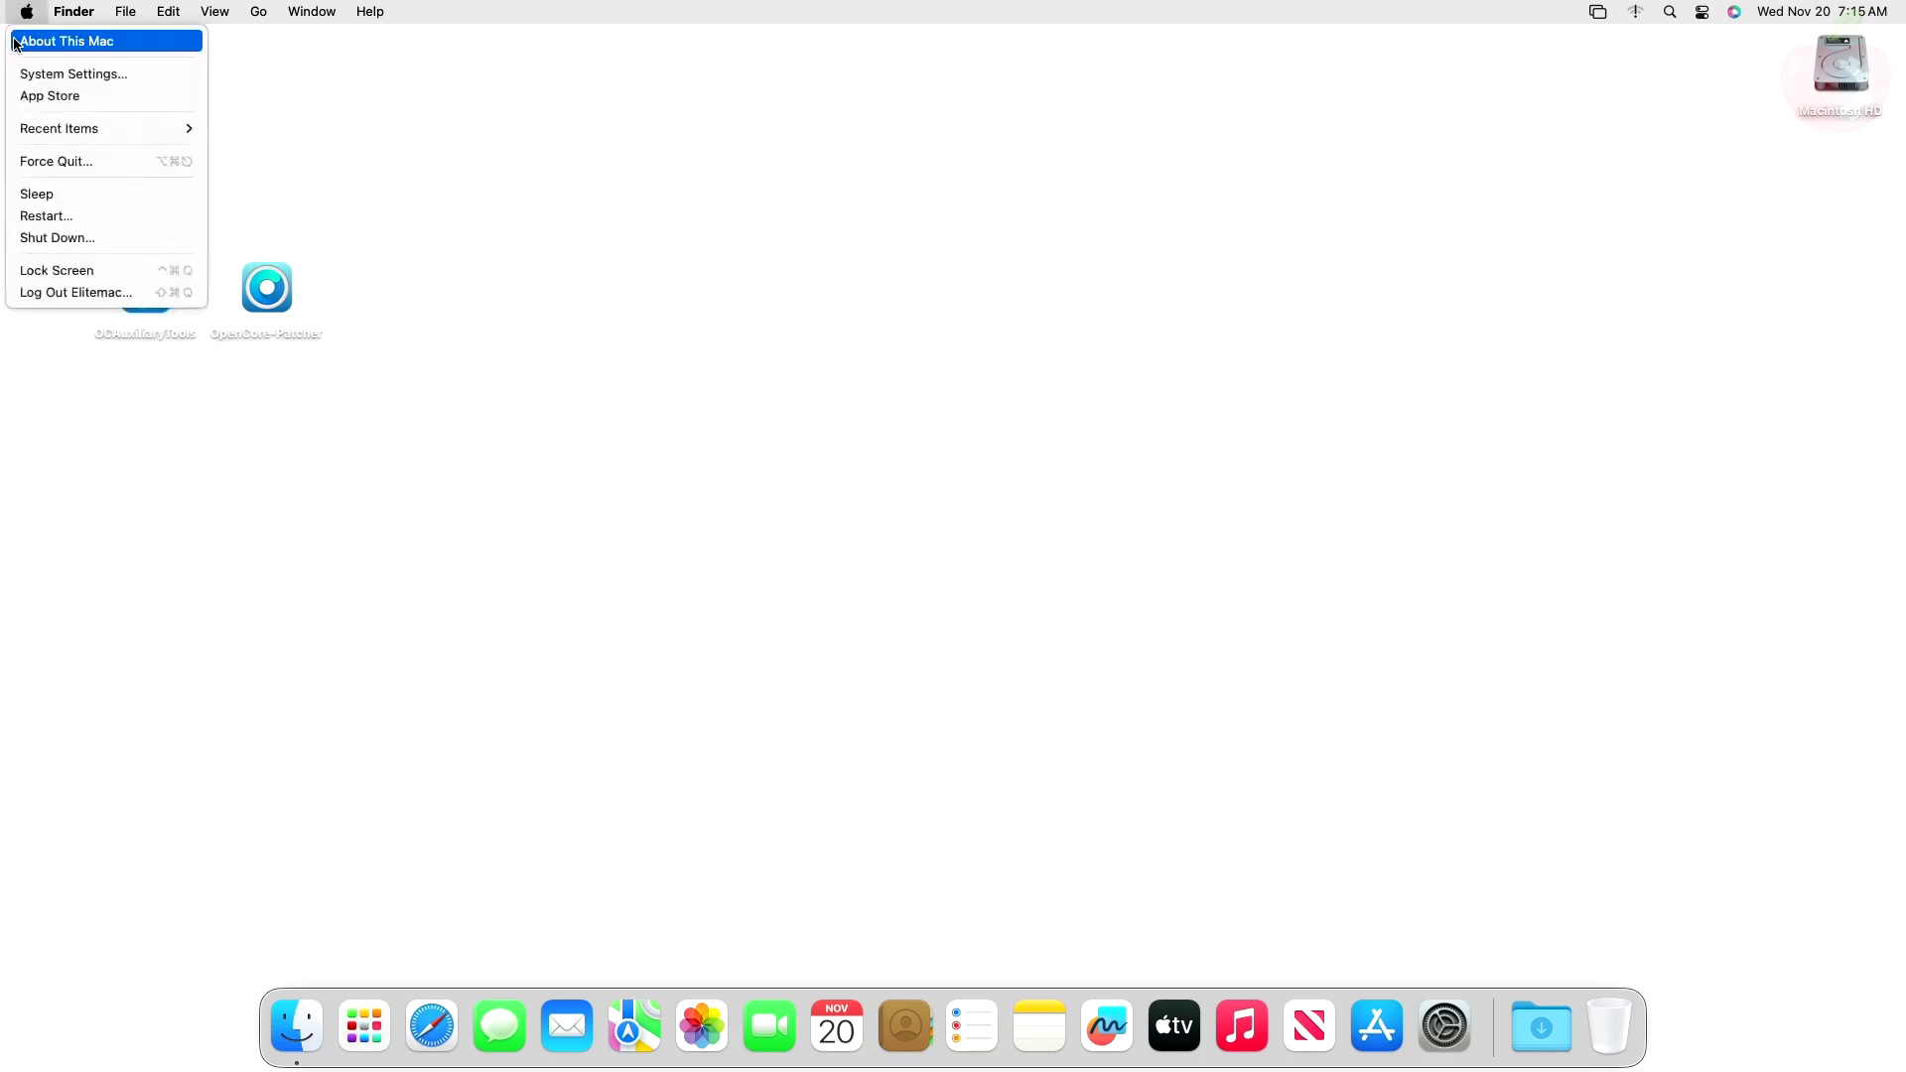
{"action": "left_click", "coordinate": [57, 219]}
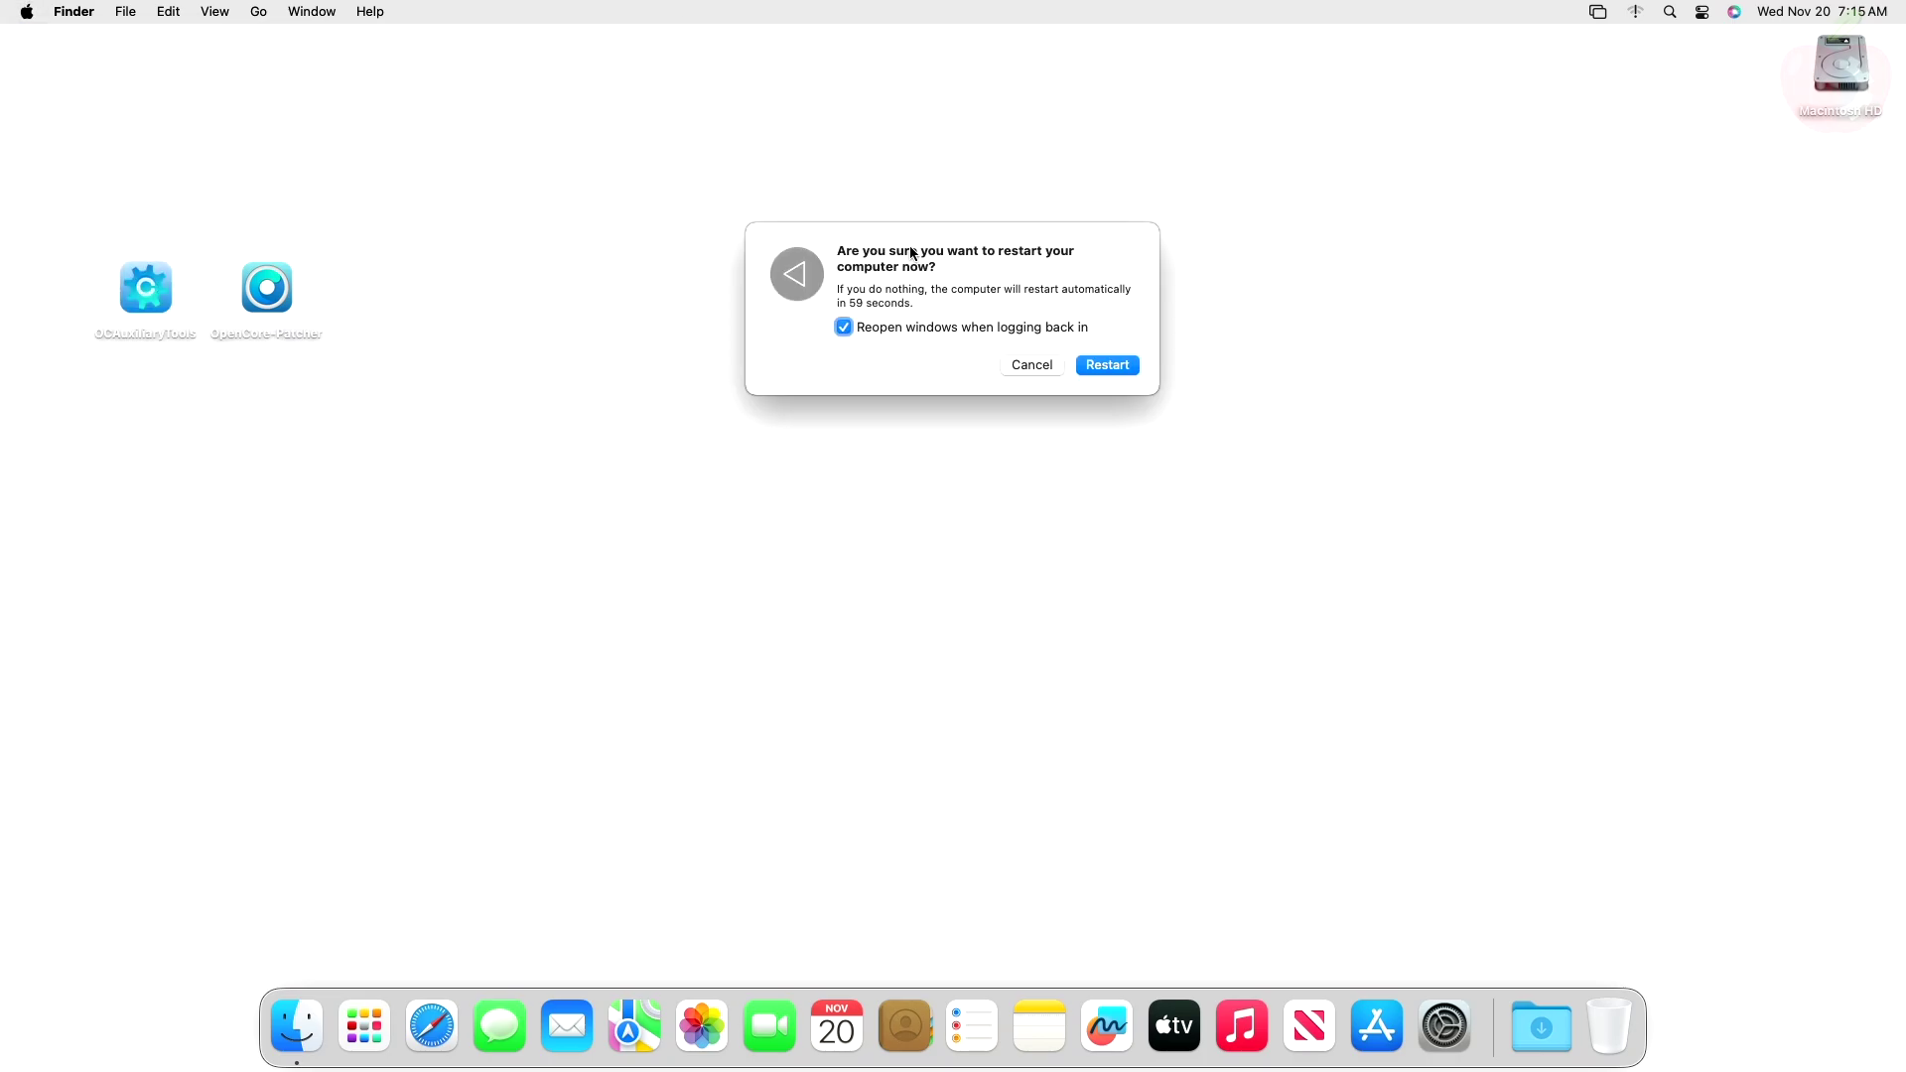
{"action": "left_click", "coordinate": [1002, 328]}
{"action": "left_click", "coordinate": [1108, 367]}
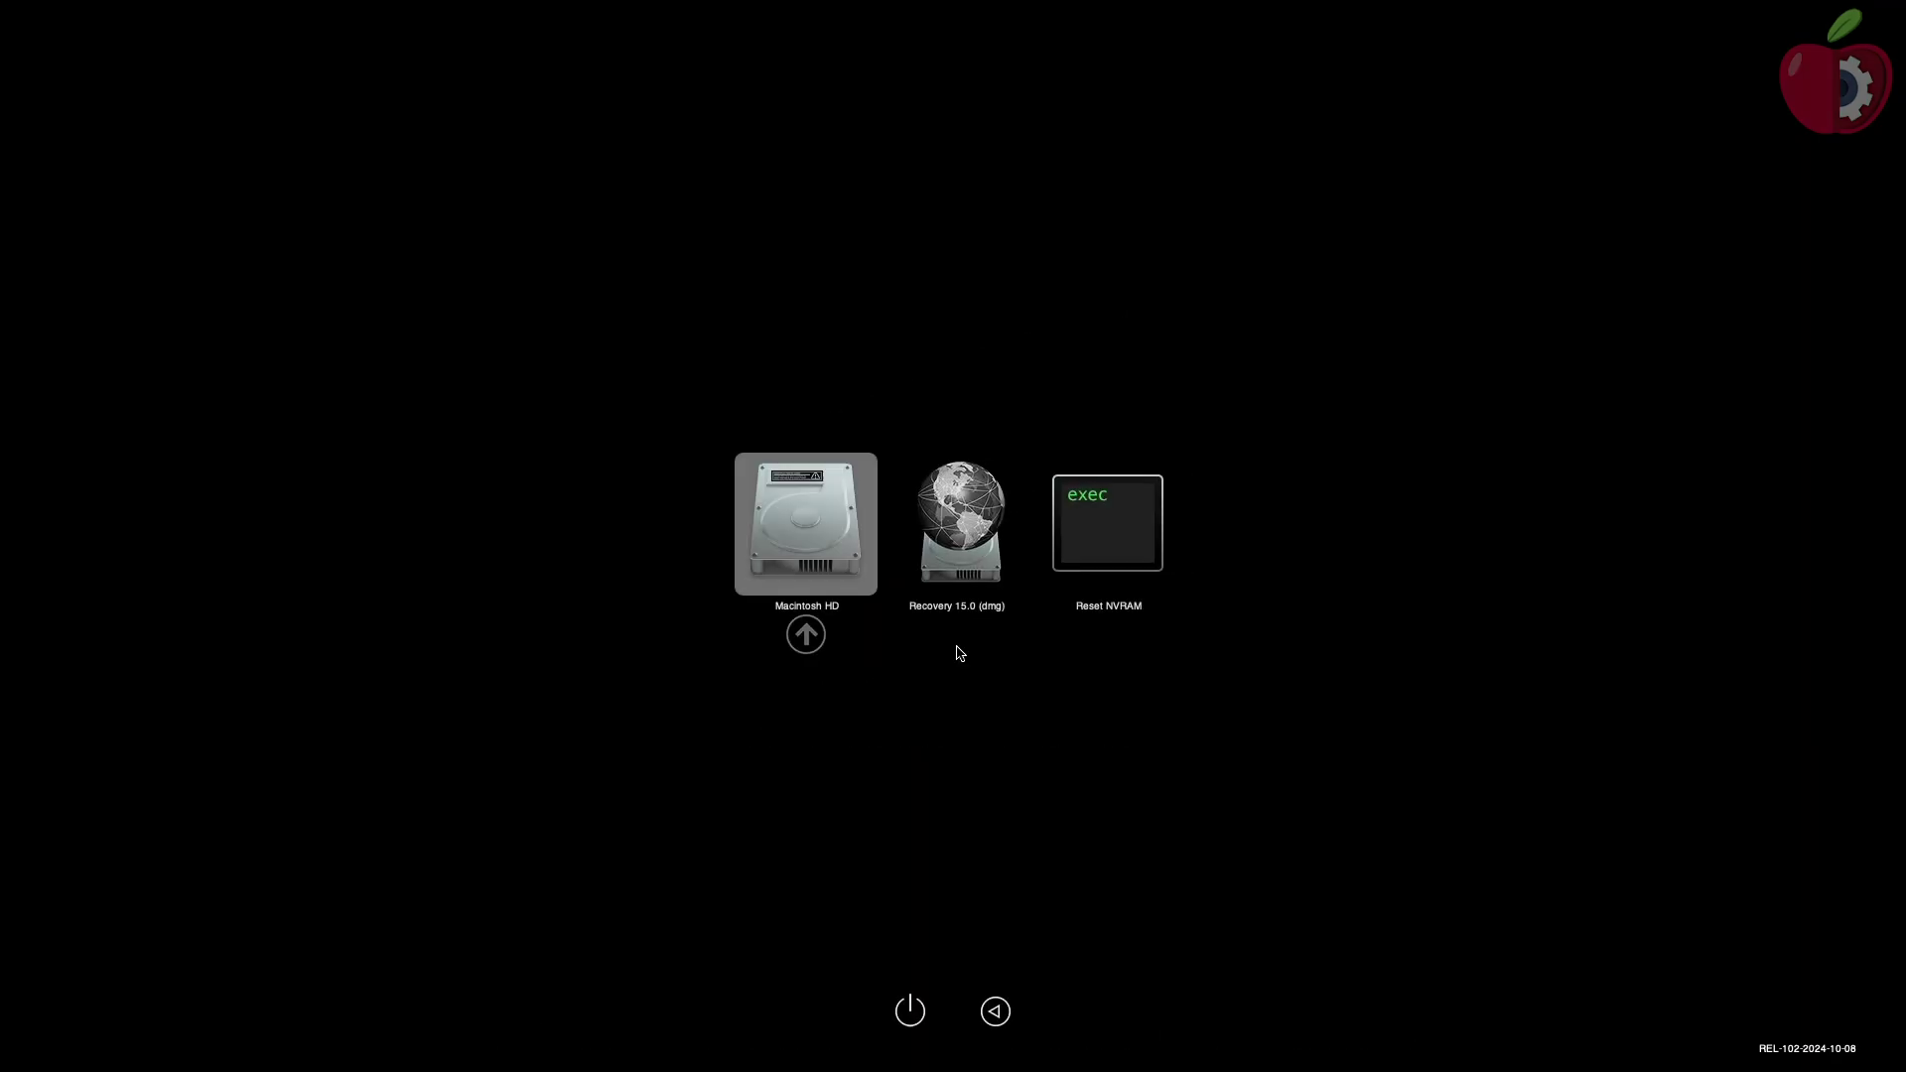
Step: Run Reset NVRAM from the OpenCore picker, then log back in with the account password
{"action": "key", "text": "Right"}
{"action": "key", "text": "Right"}
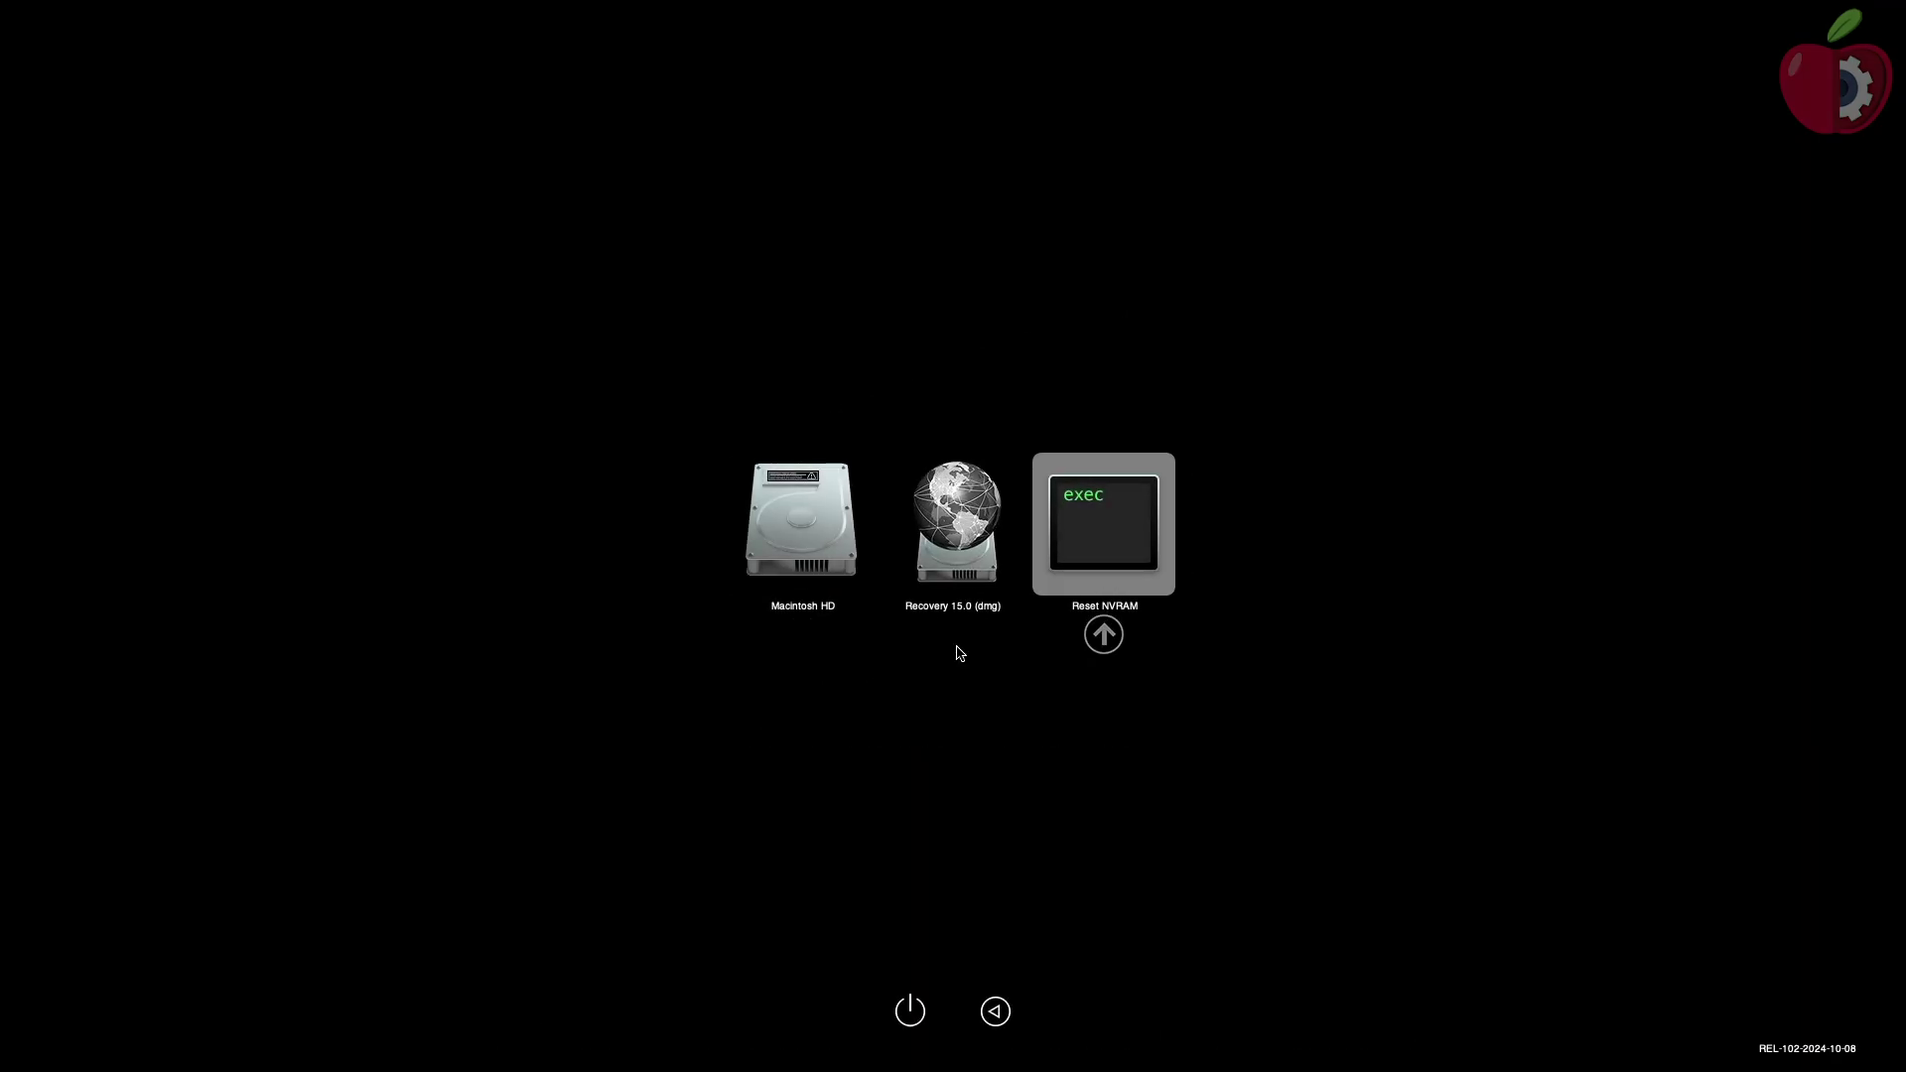
{"action": "key", "text": "Return"}
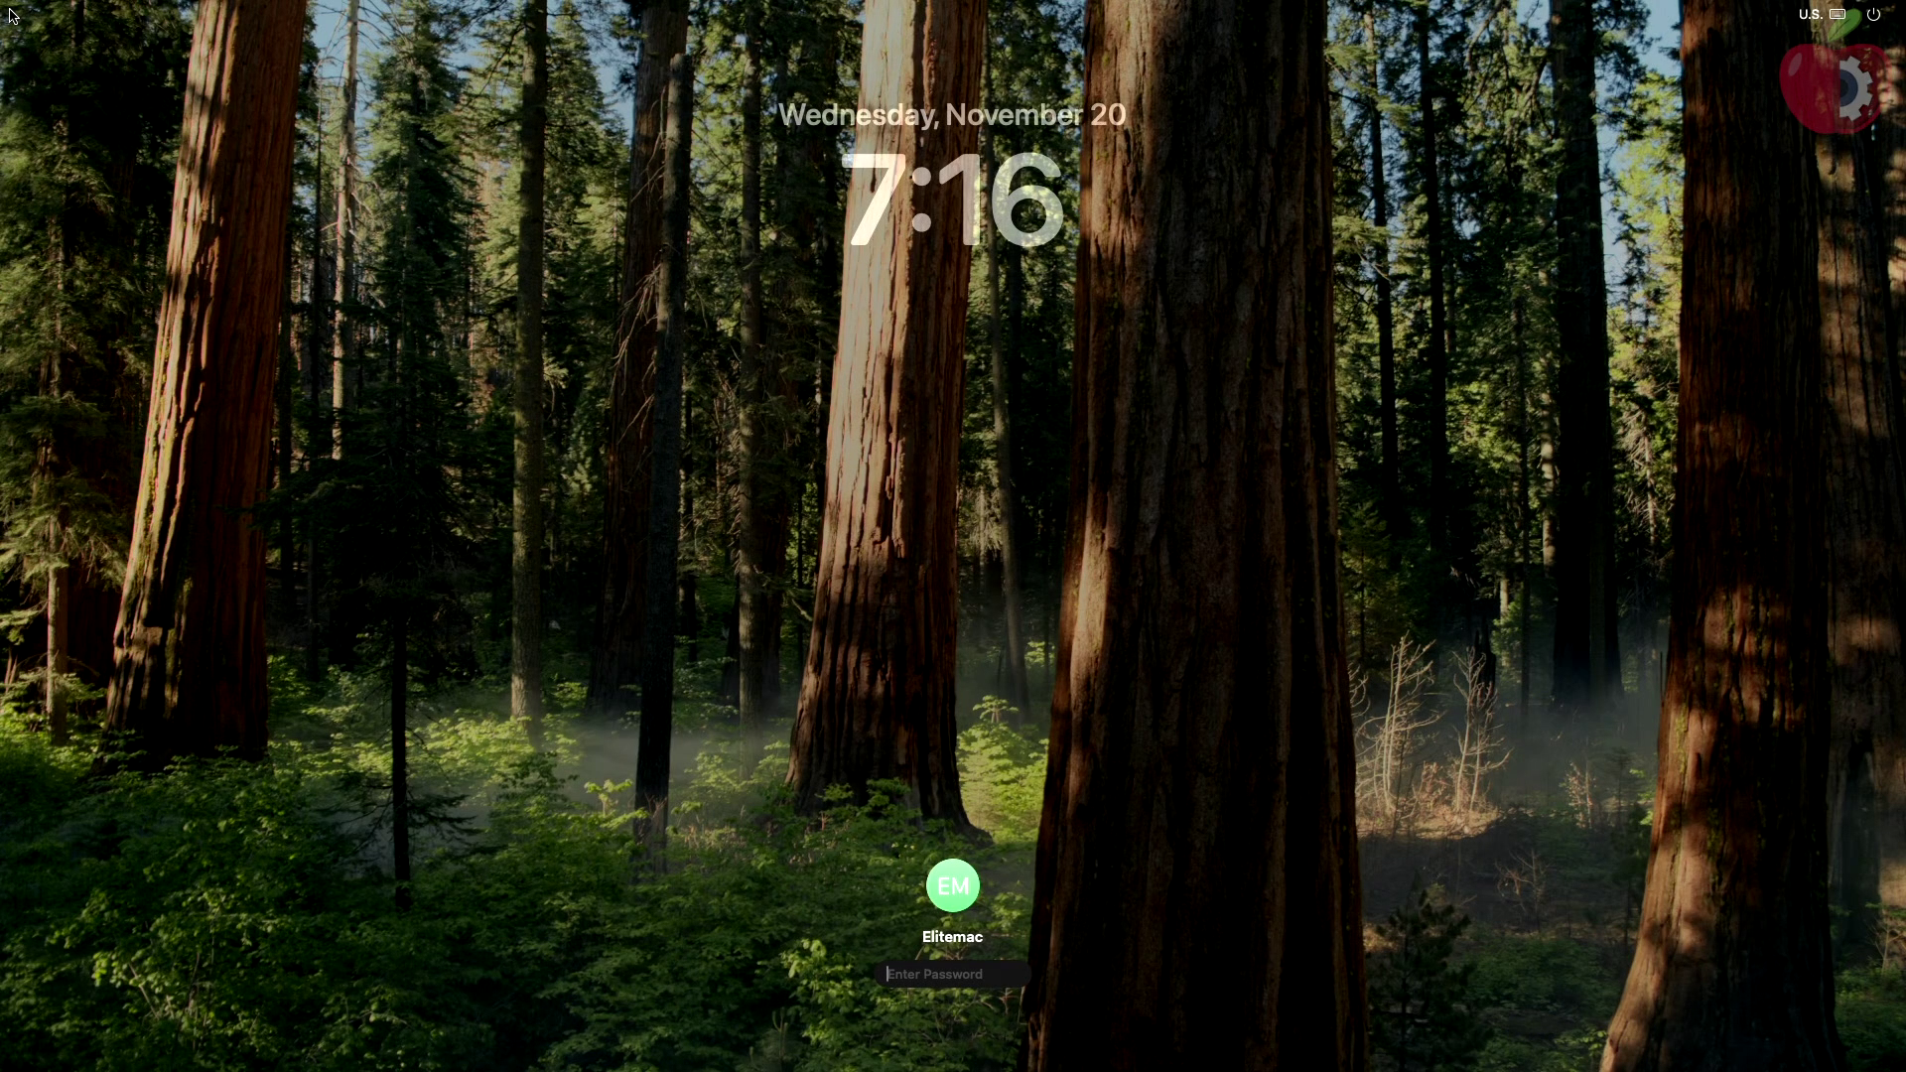
{"action": "type", "text": "a"}
{"action": "key", "text": "Return"}
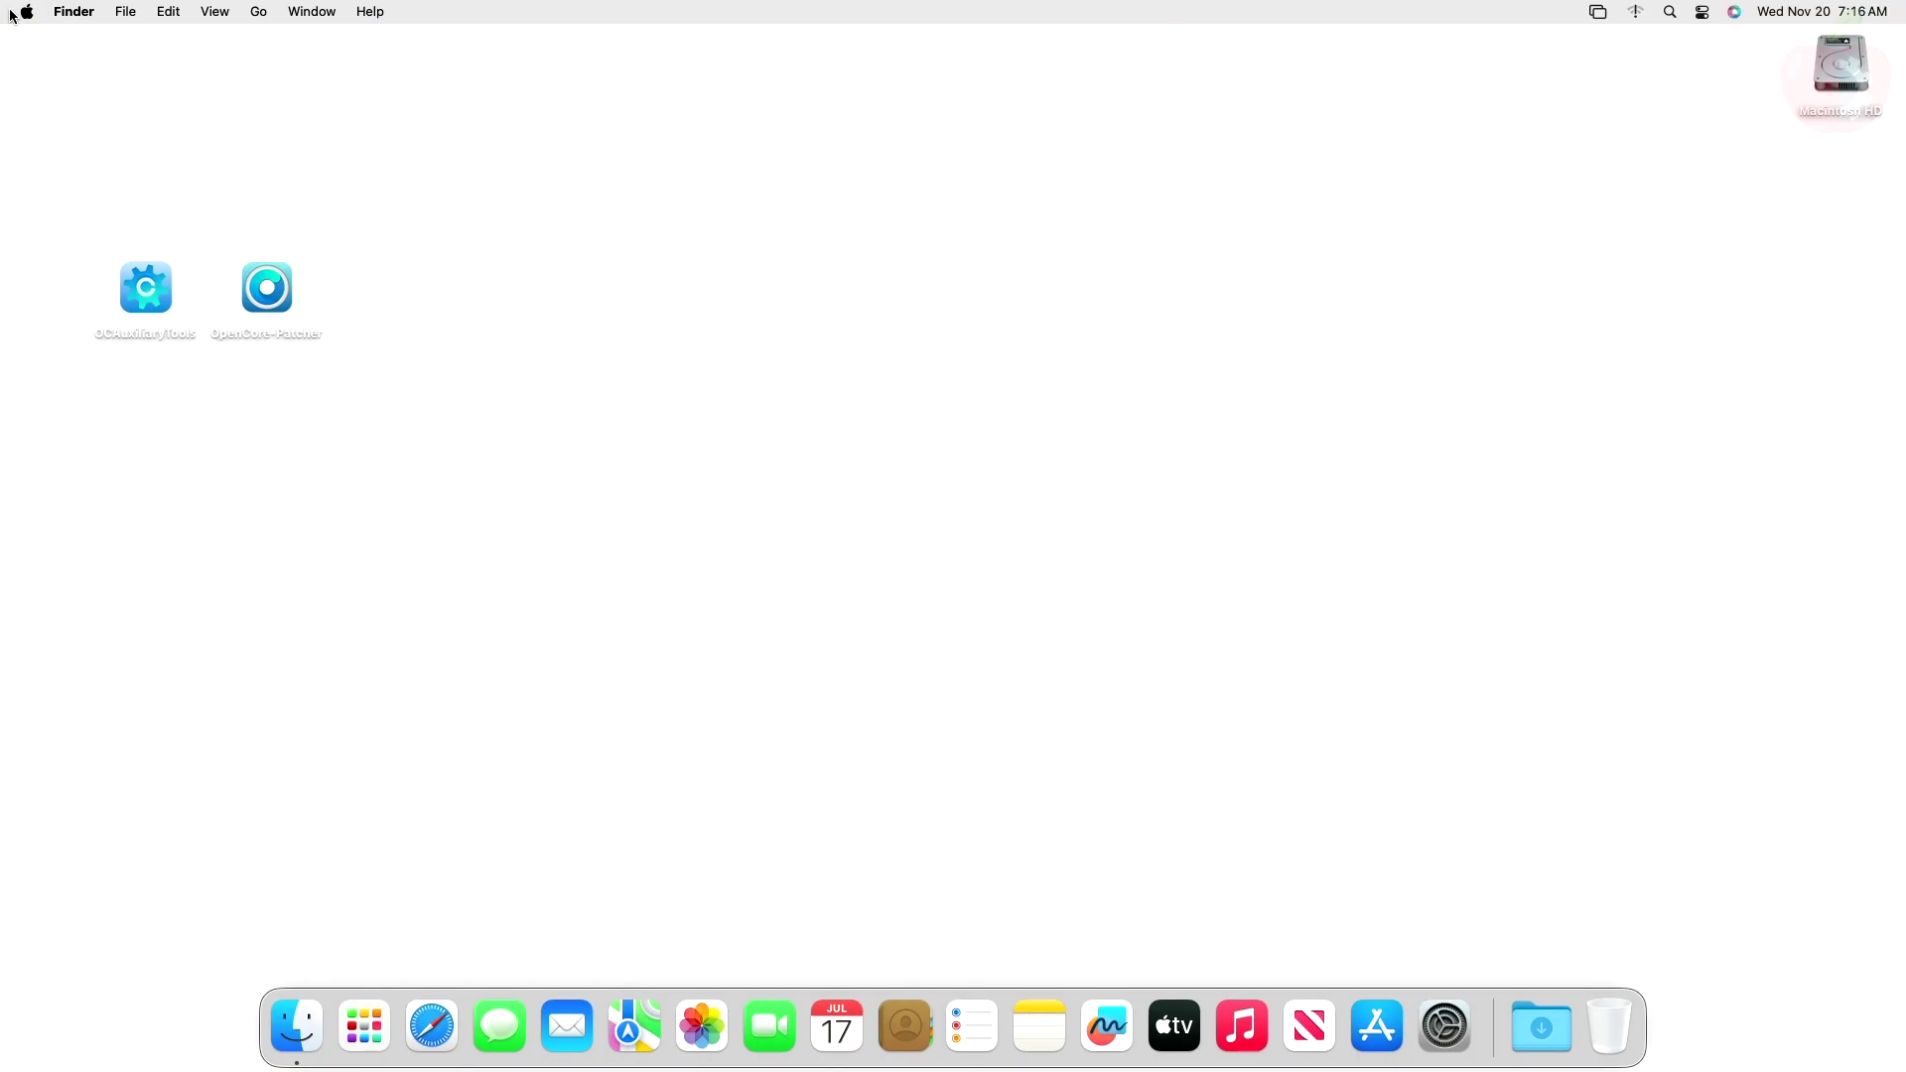
Step: Open OpenCore-Patcher from its context menu and authorise it with the admin password
{"action": "left_click", "coordinate": [288, 296]}
{"action": "right_click", "coordinate": [290, 298]}
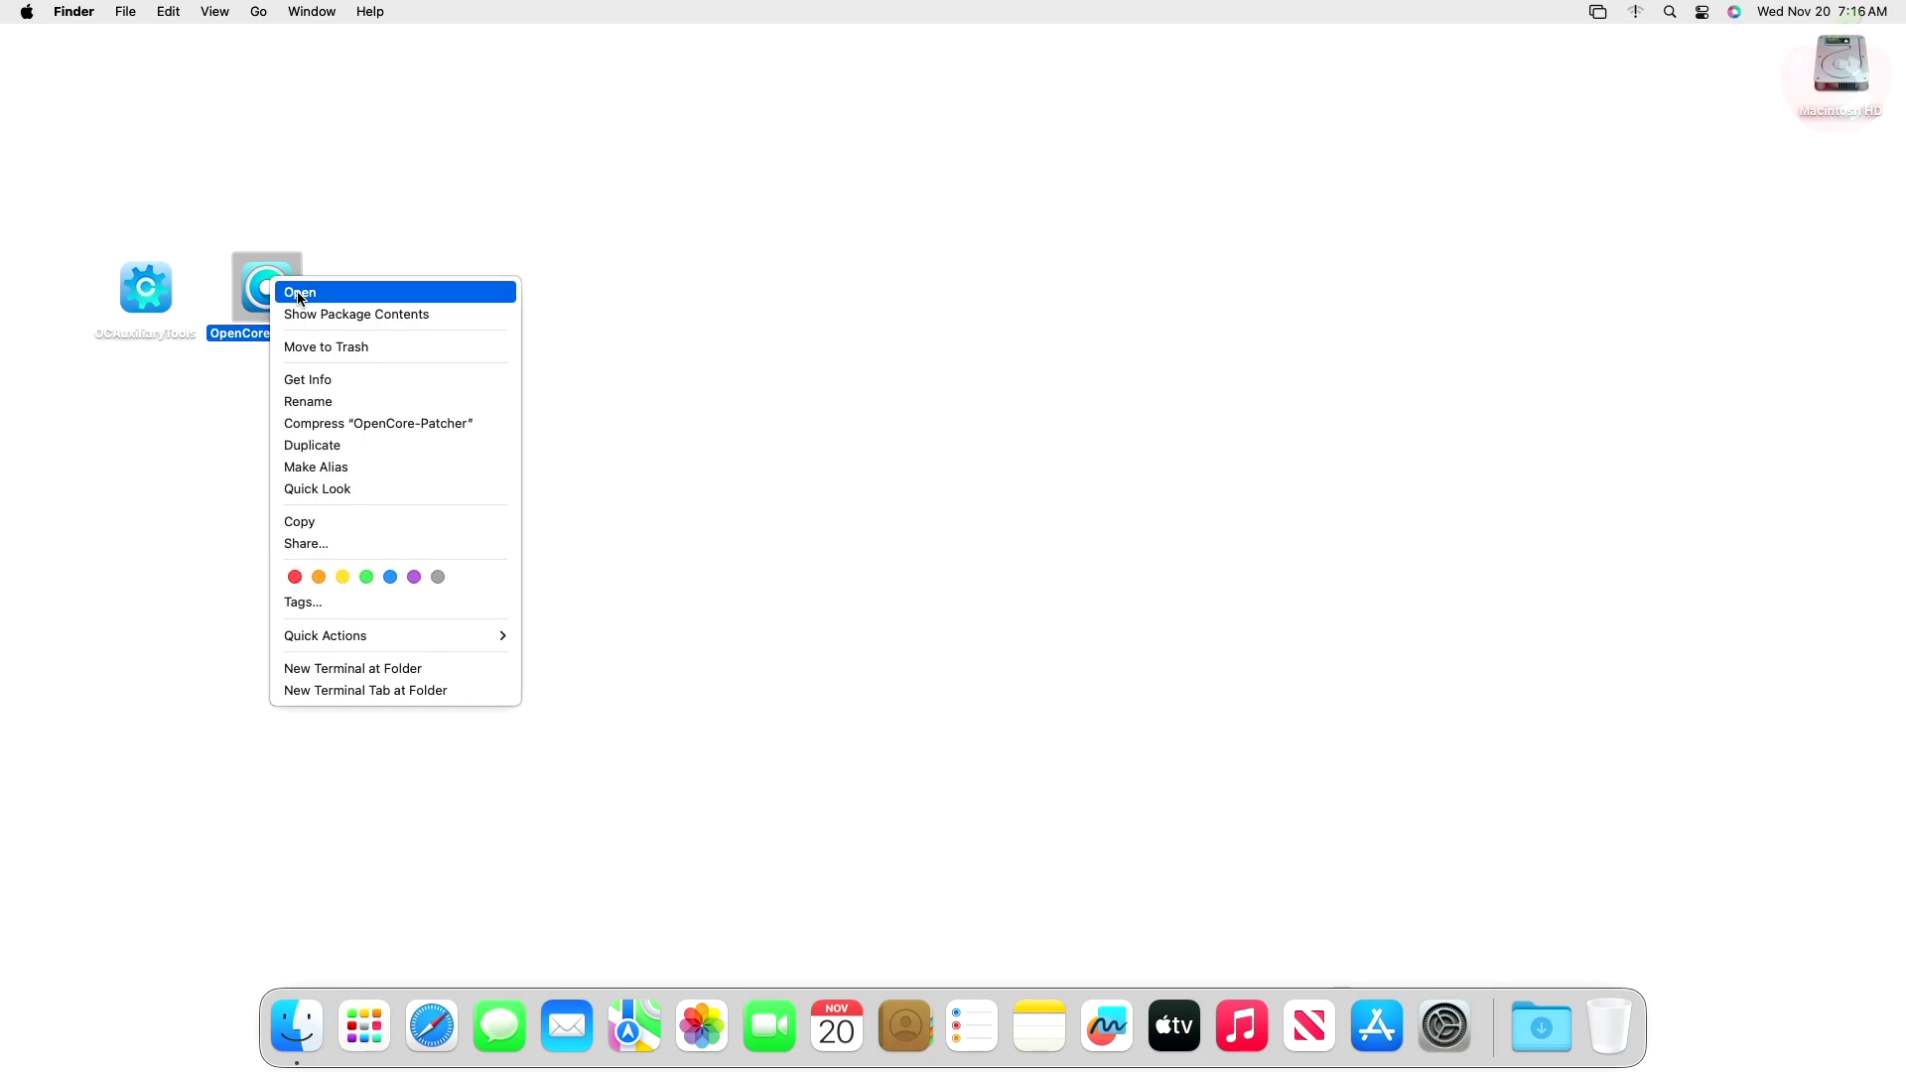
{"action": "left_click", "coordinate": [295, 294]}
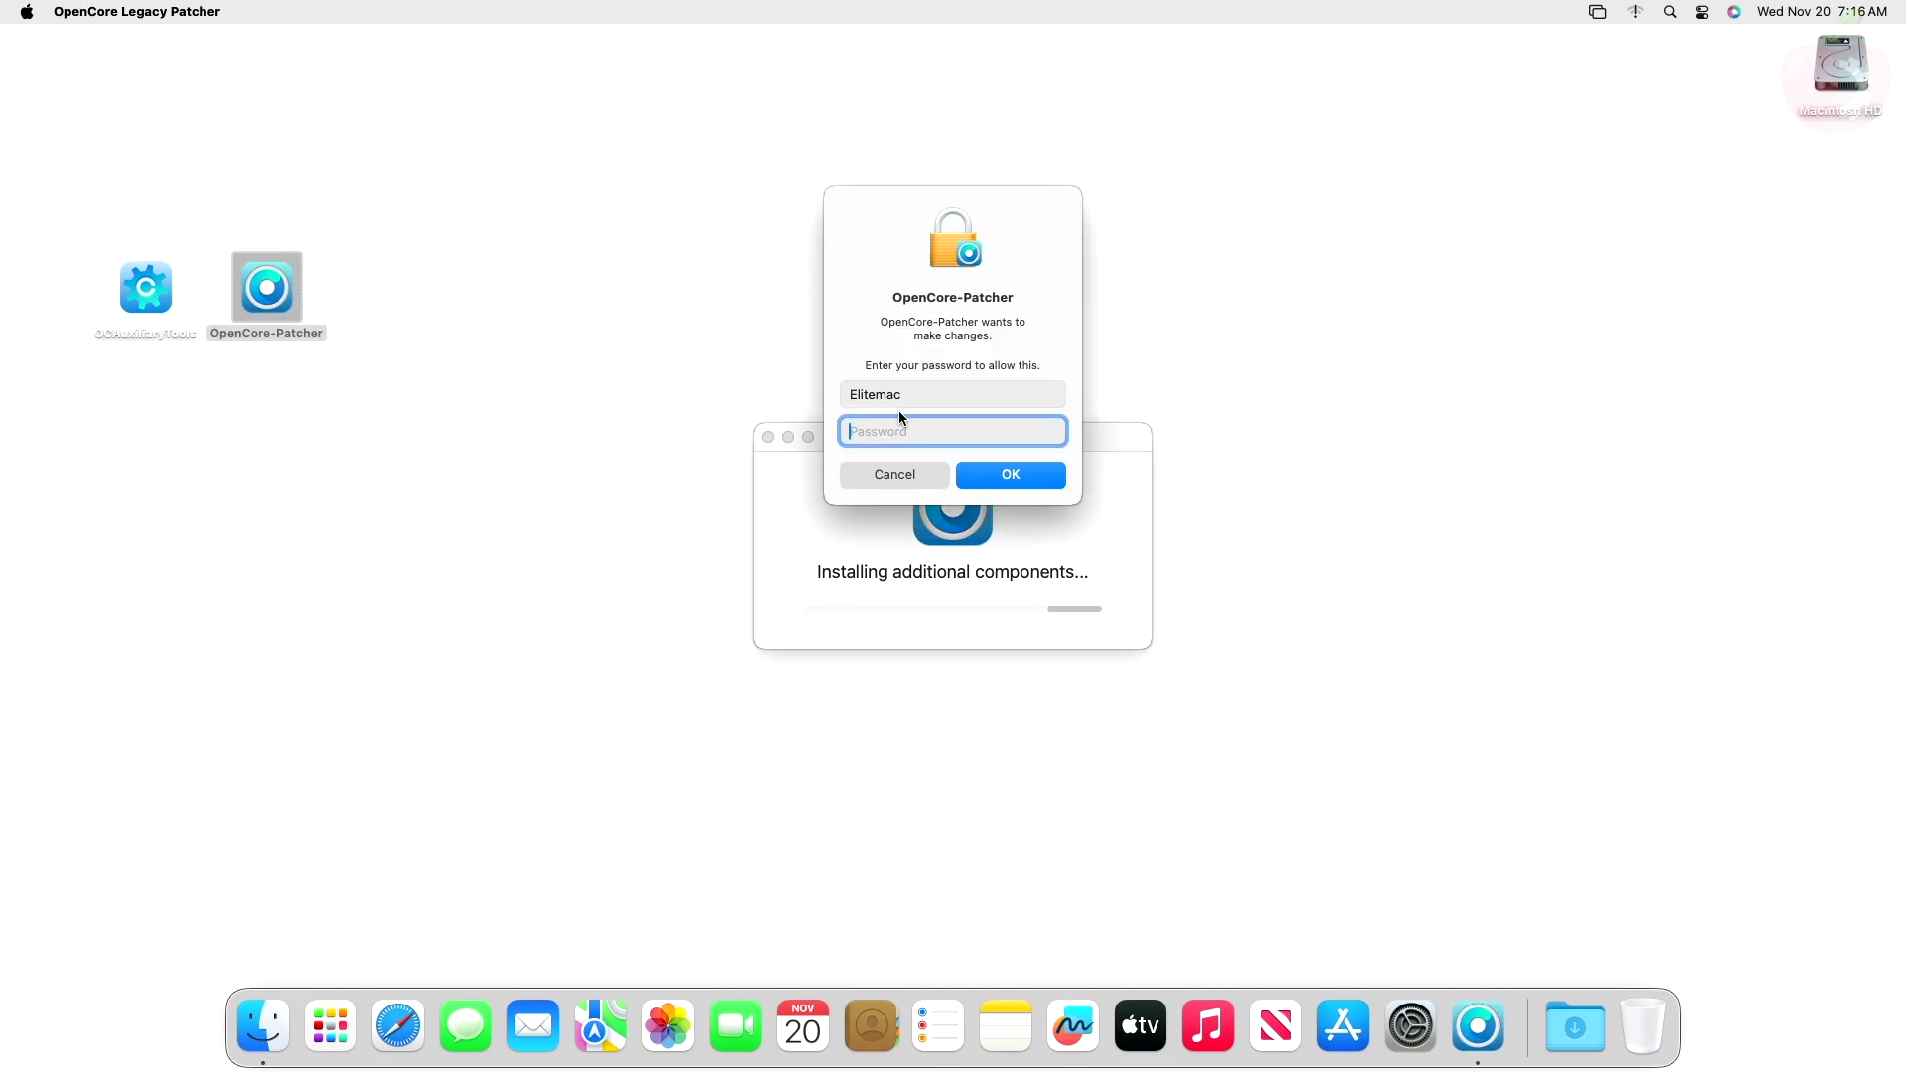
{"action": "type", "text": "••••"}
{"action": "key", "text": "Return"}
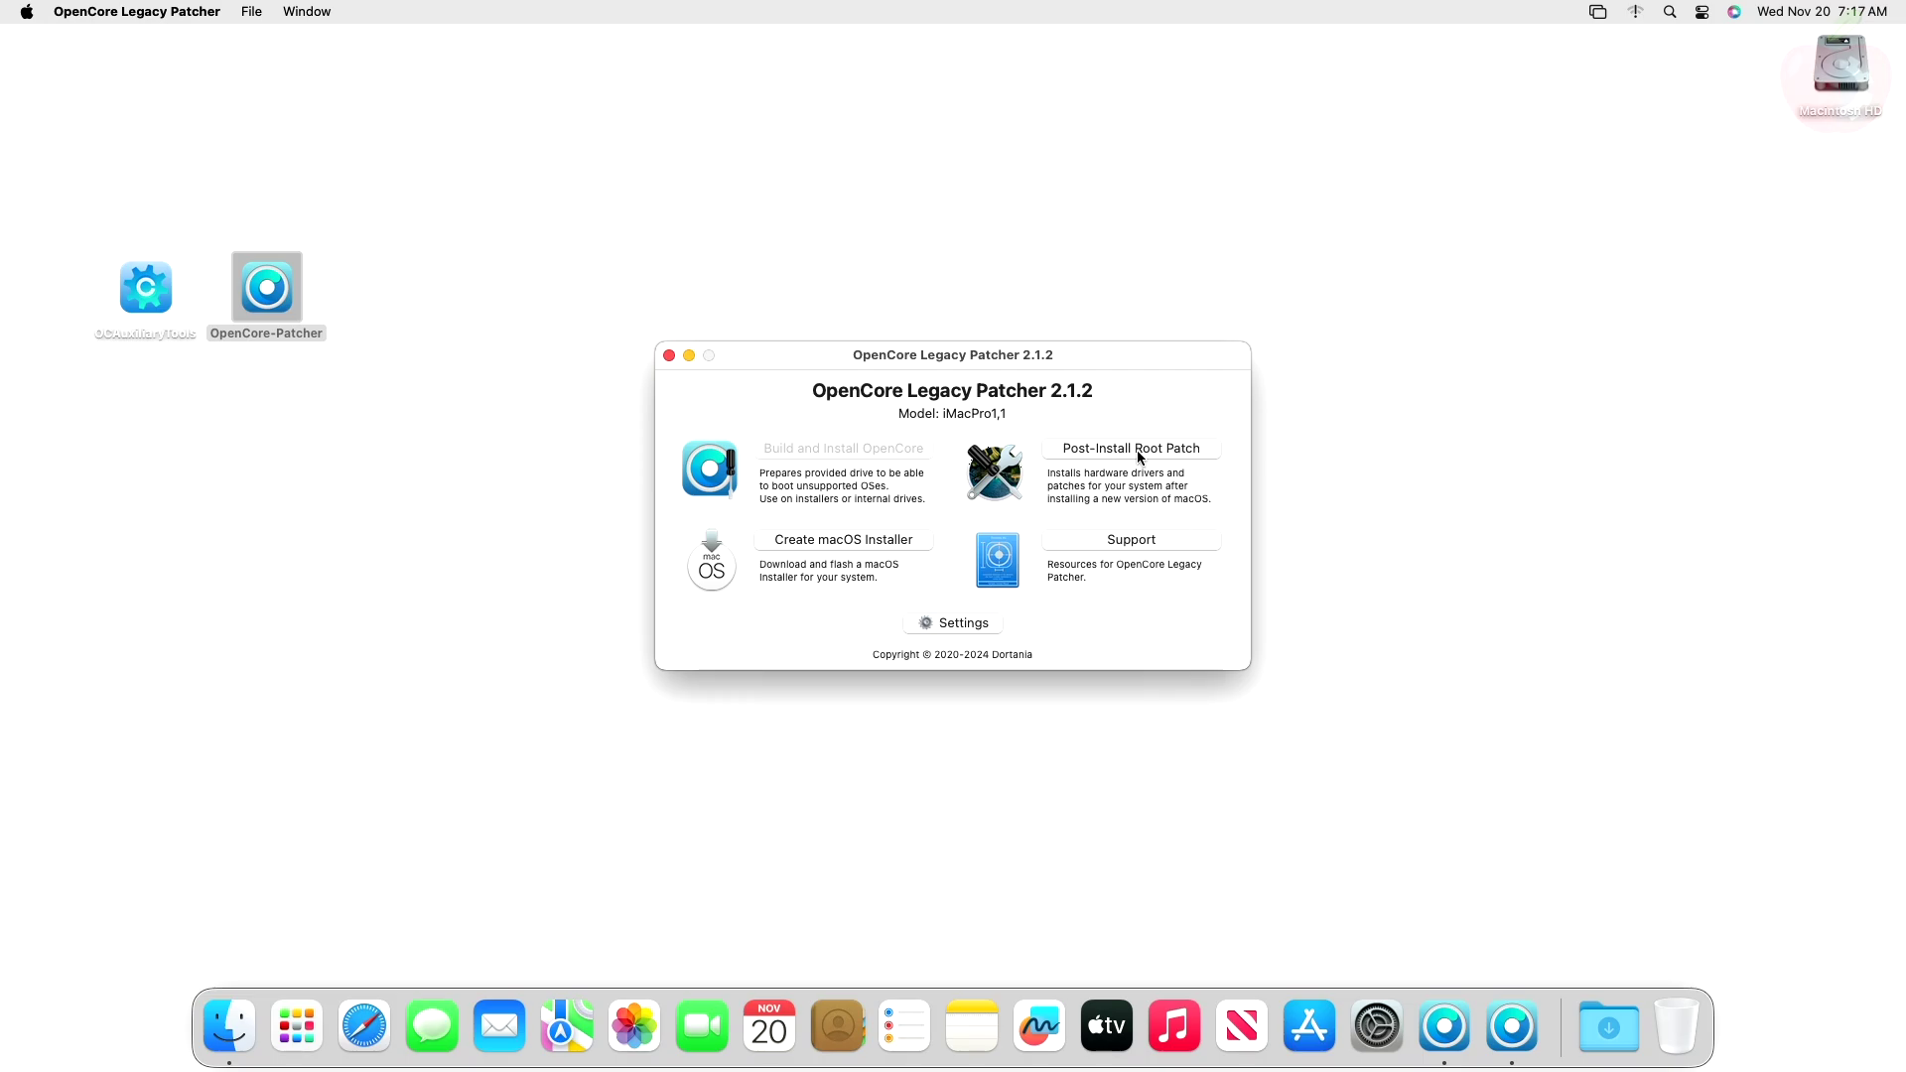
Step: Start the Nvidia Kepler root patching from Post-Install Root Patch
{"action": "left_click", "coordinate": [1138, 456]}
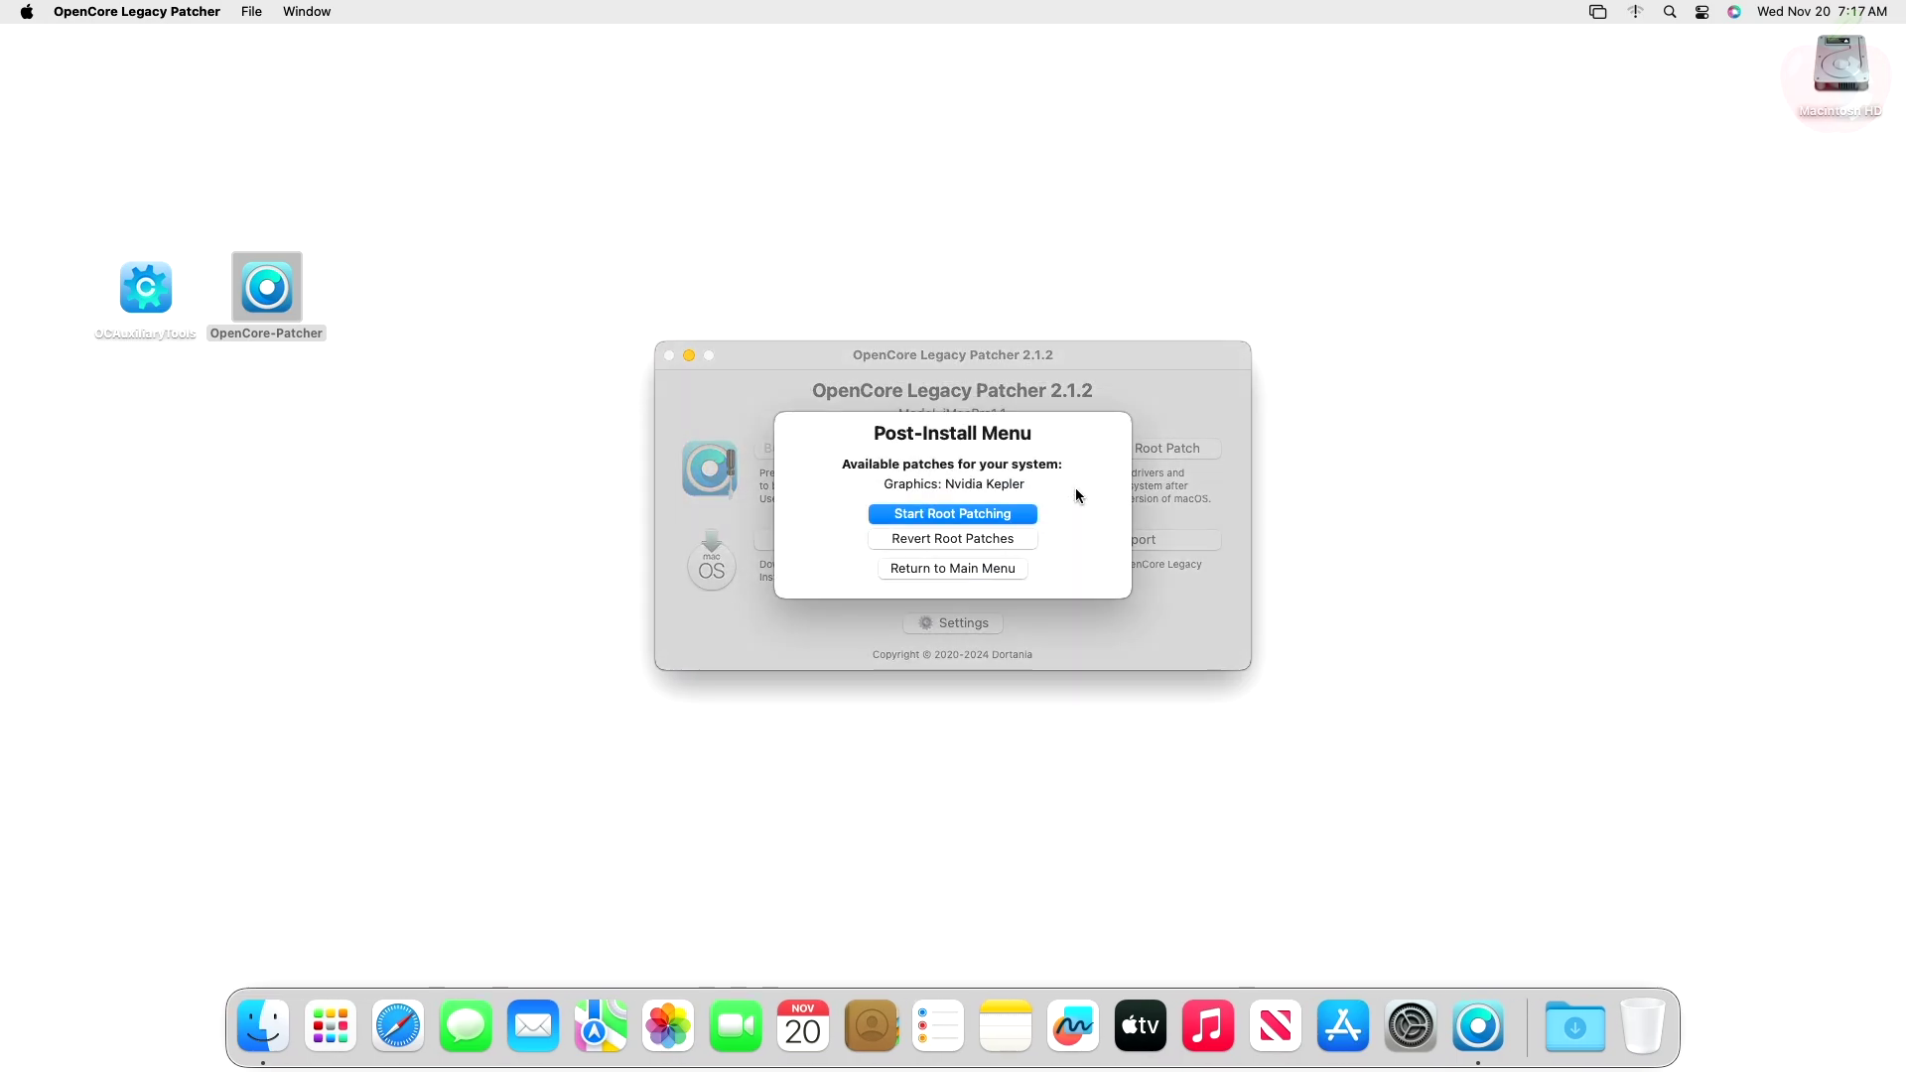
{"action": "left_click", "coordinate": [1015, 514]}
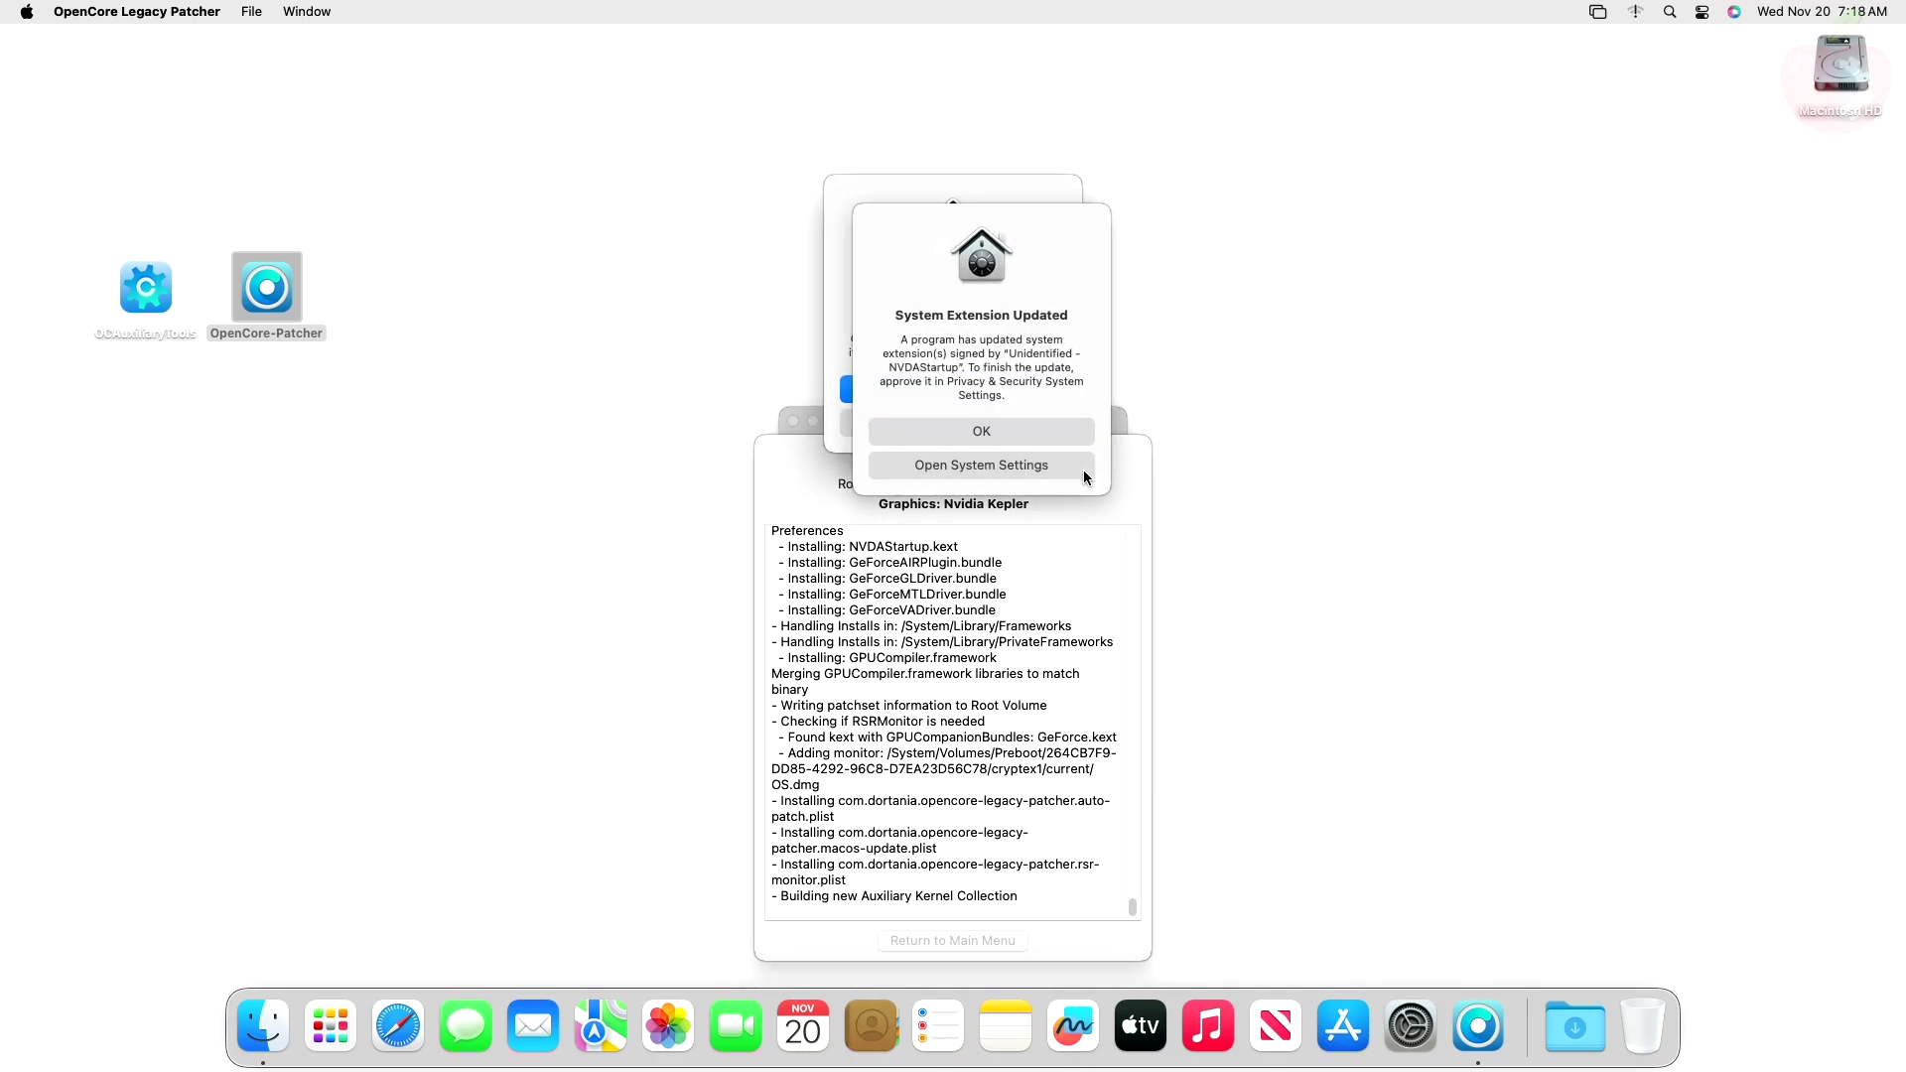
Step: Allow the five updated Nvidia extensions in Privacy & Security with the admin password, postponing the restart
{"action": "left_click", "coordinate": [1080, 470]}
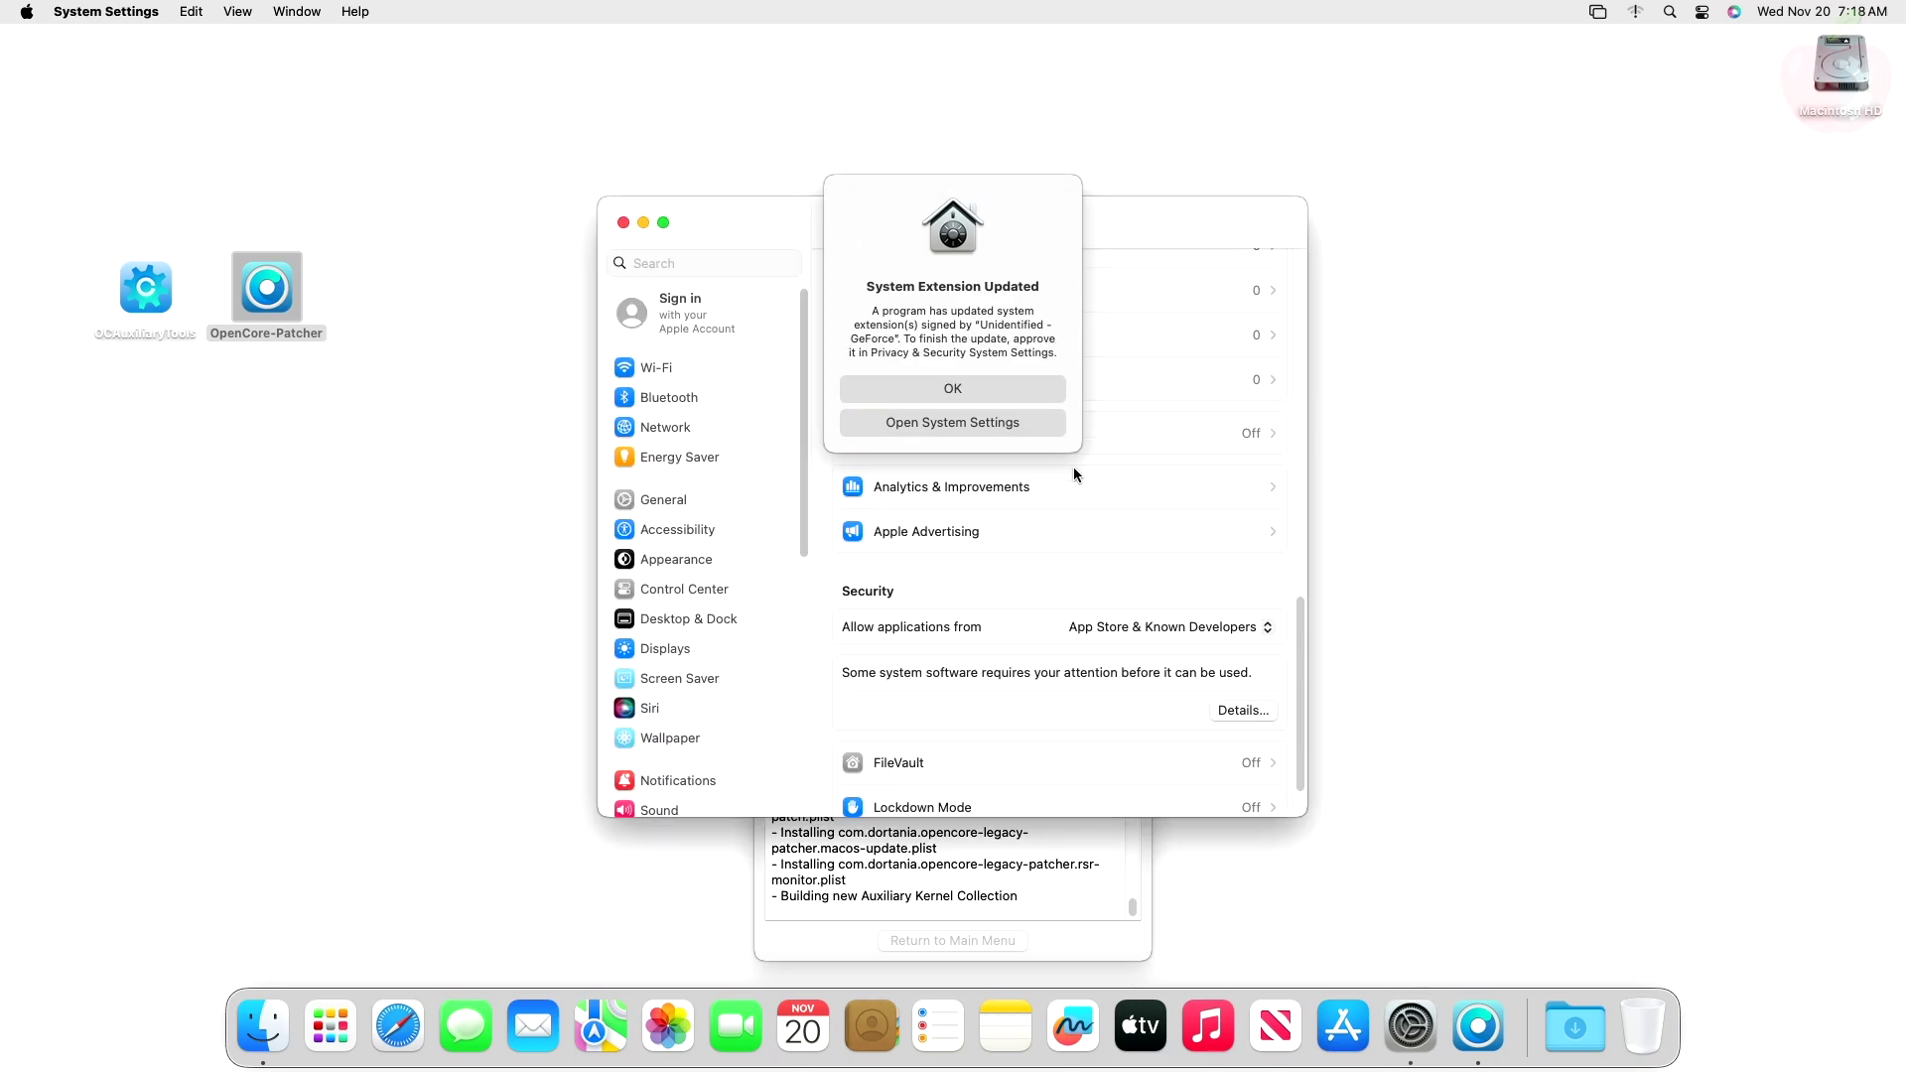
{"action": "left_click", "coordinate": [1242, 711]}
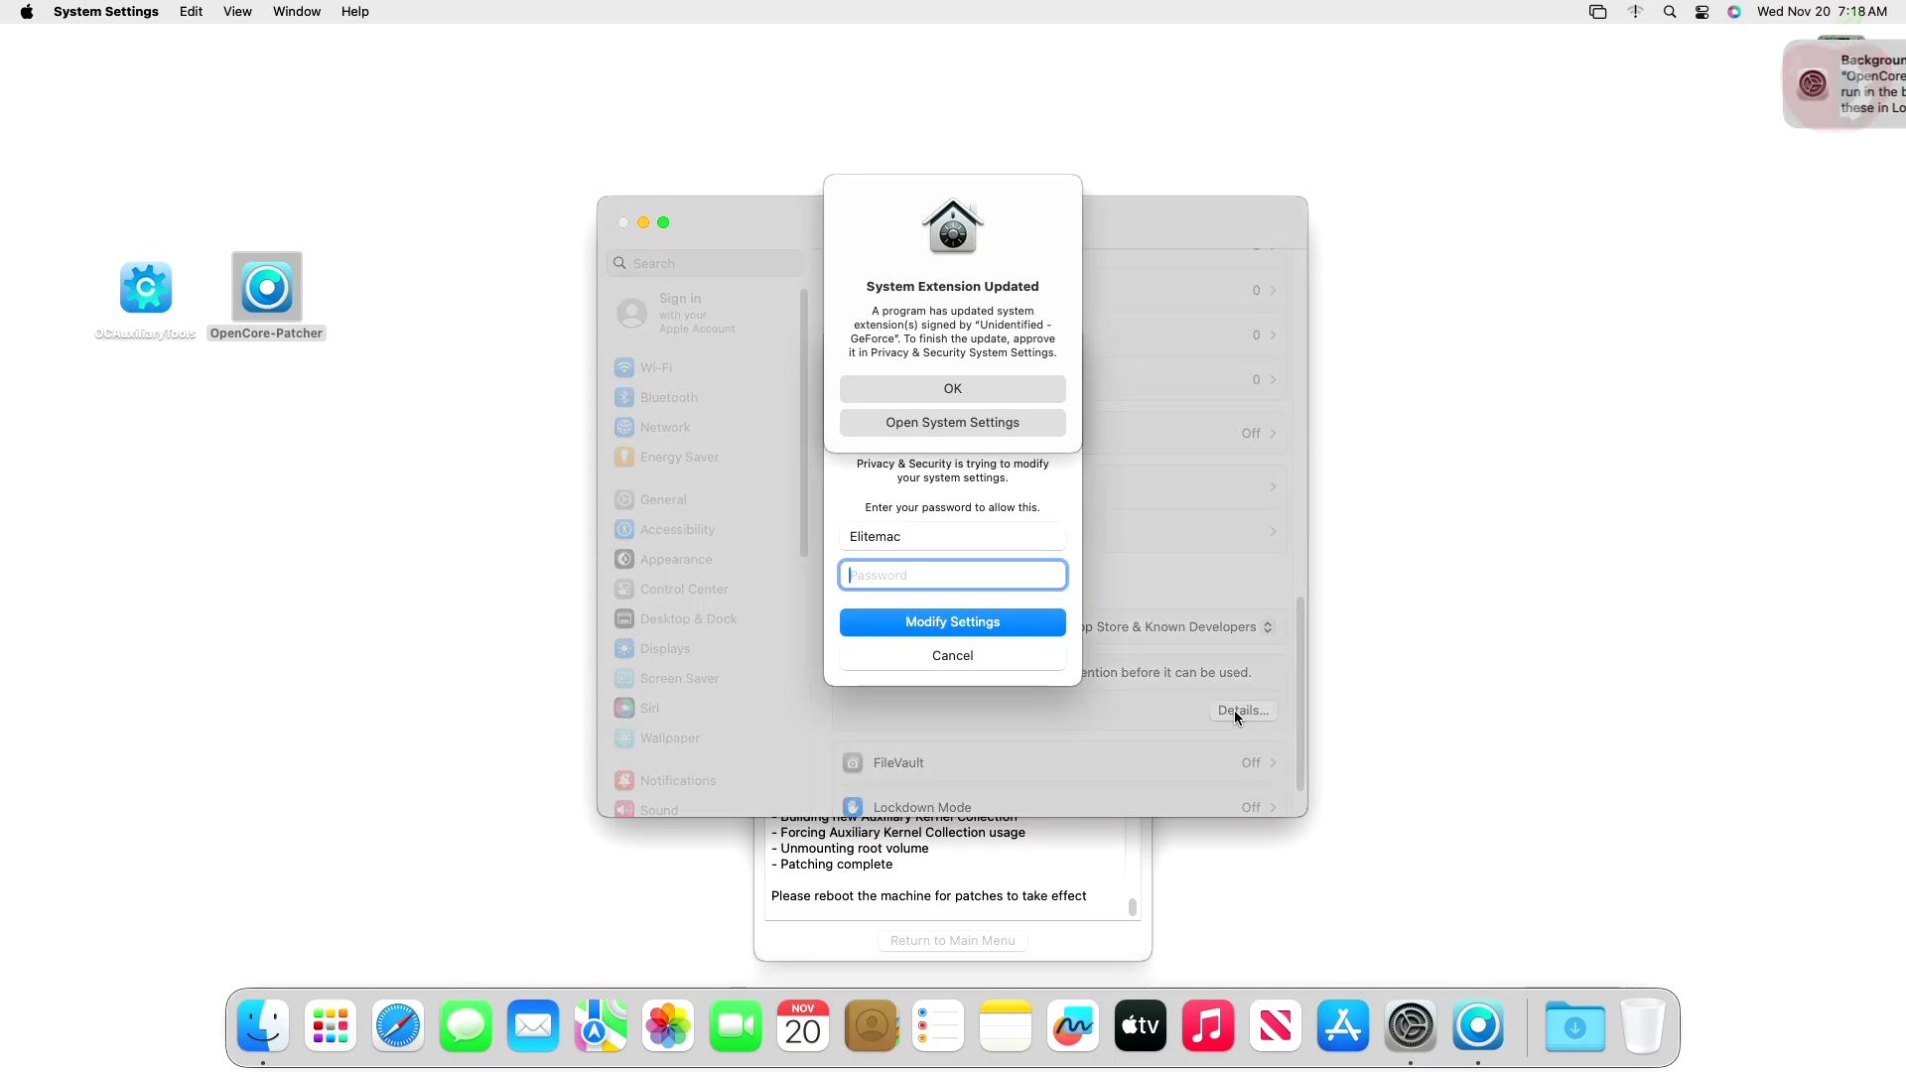
{"action": "type", "text": "••••"}
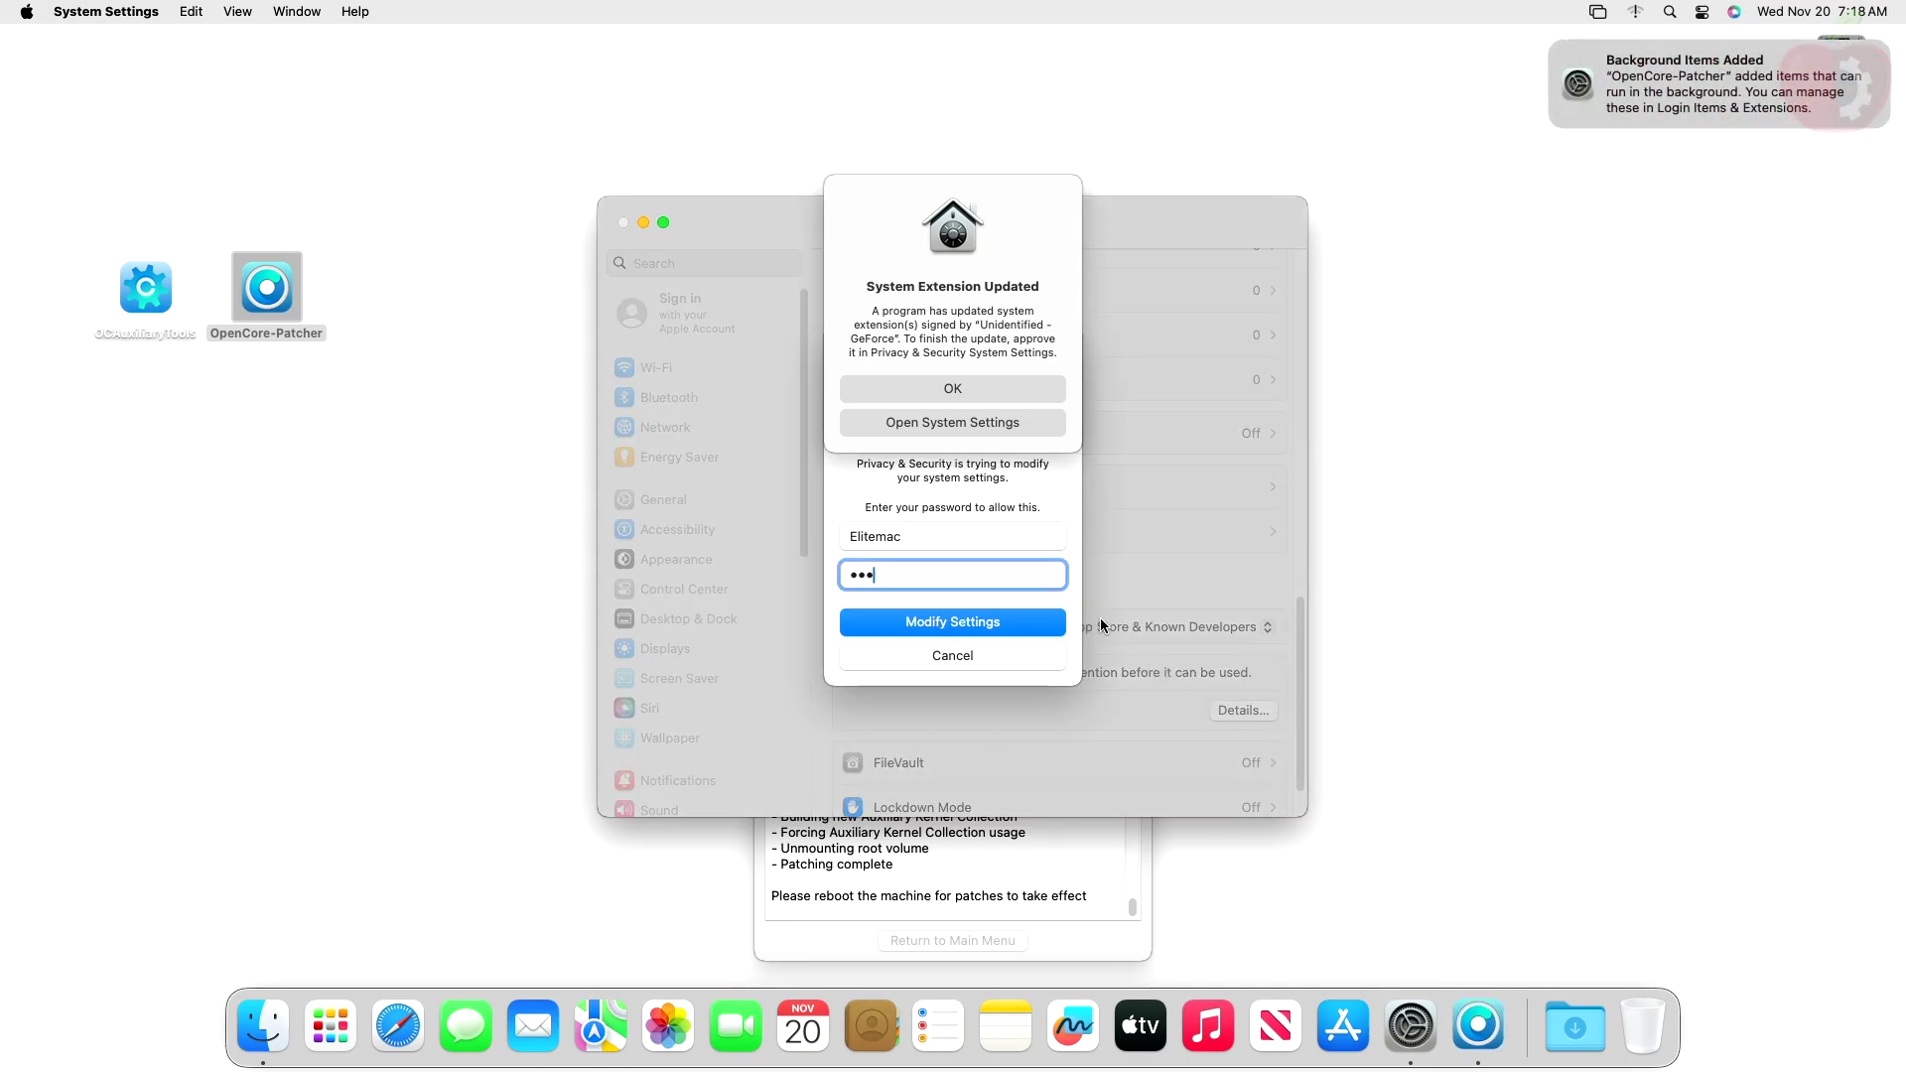
{"action": "key", "text": "Return"}
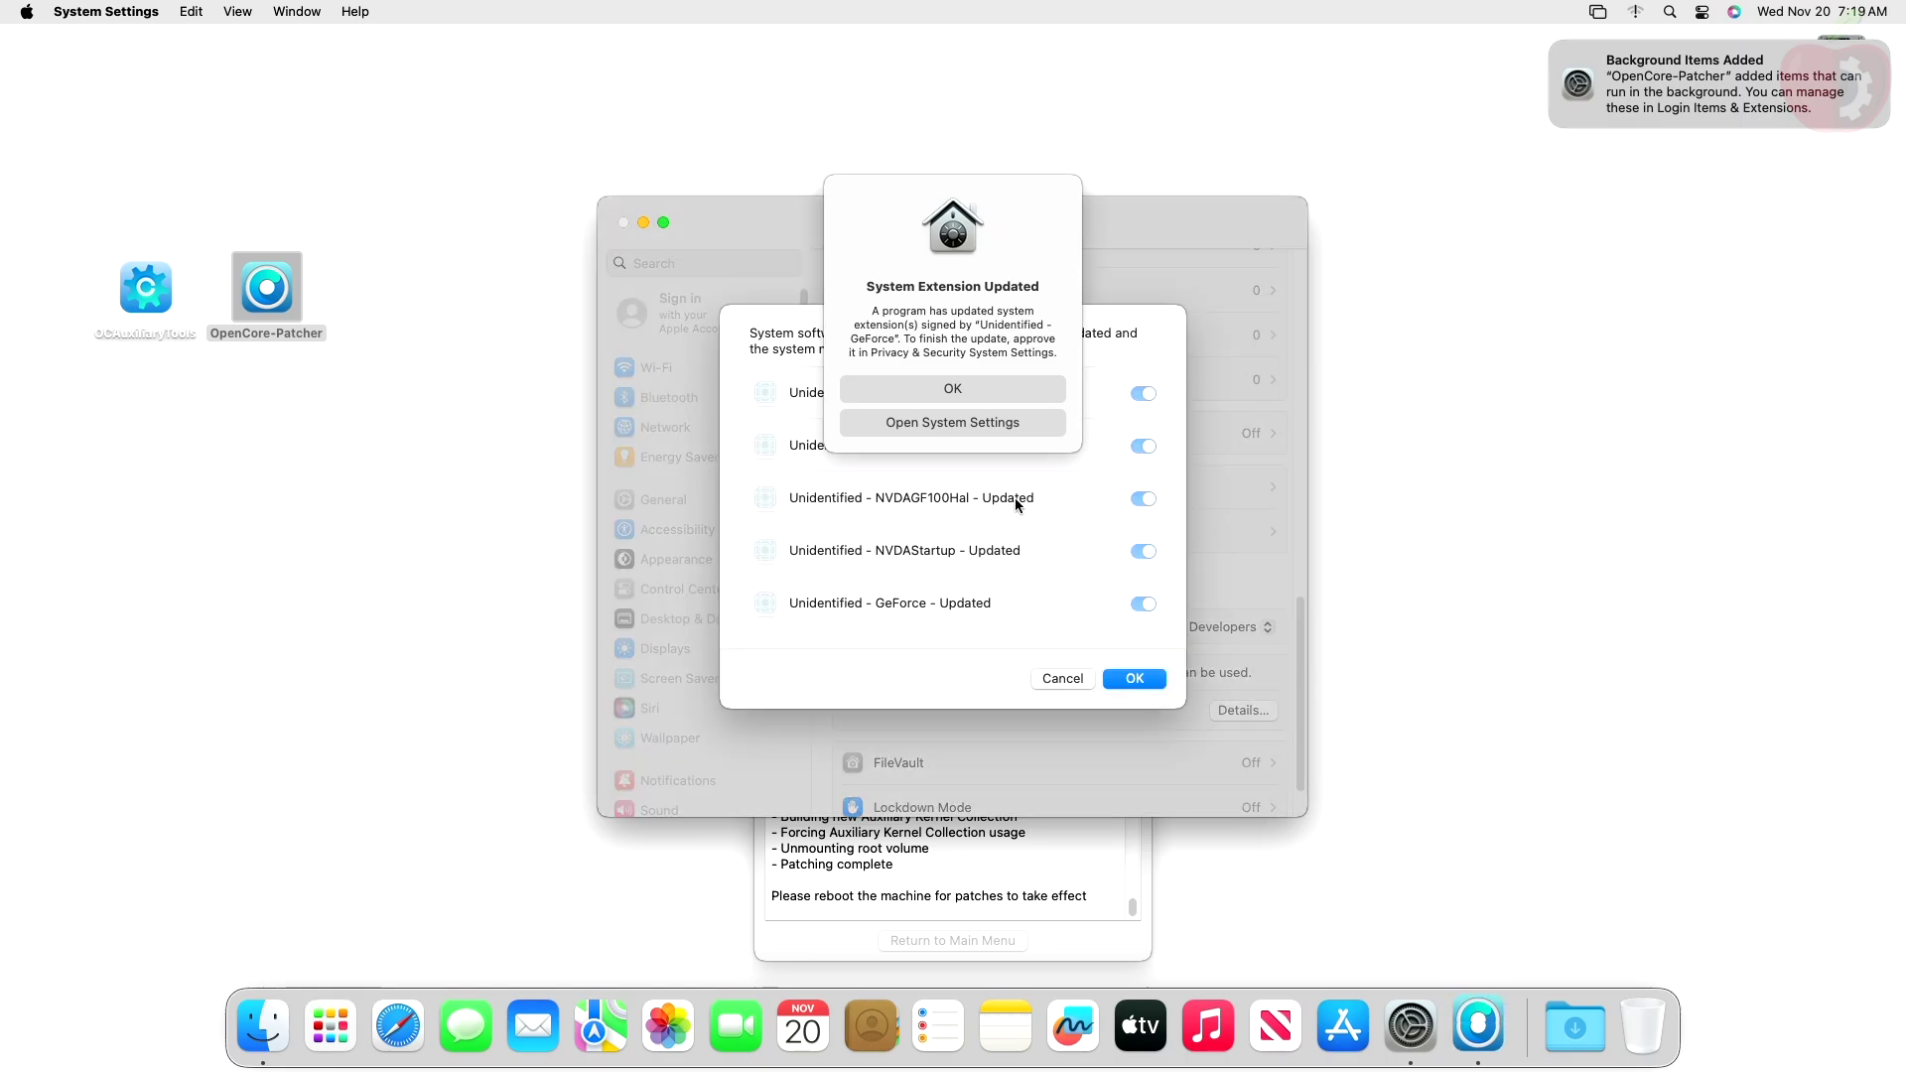
{"action": "left_click", "coordinate": [1003, 390]}
{"action": "left_click", "coordinate": [1142, 679]}
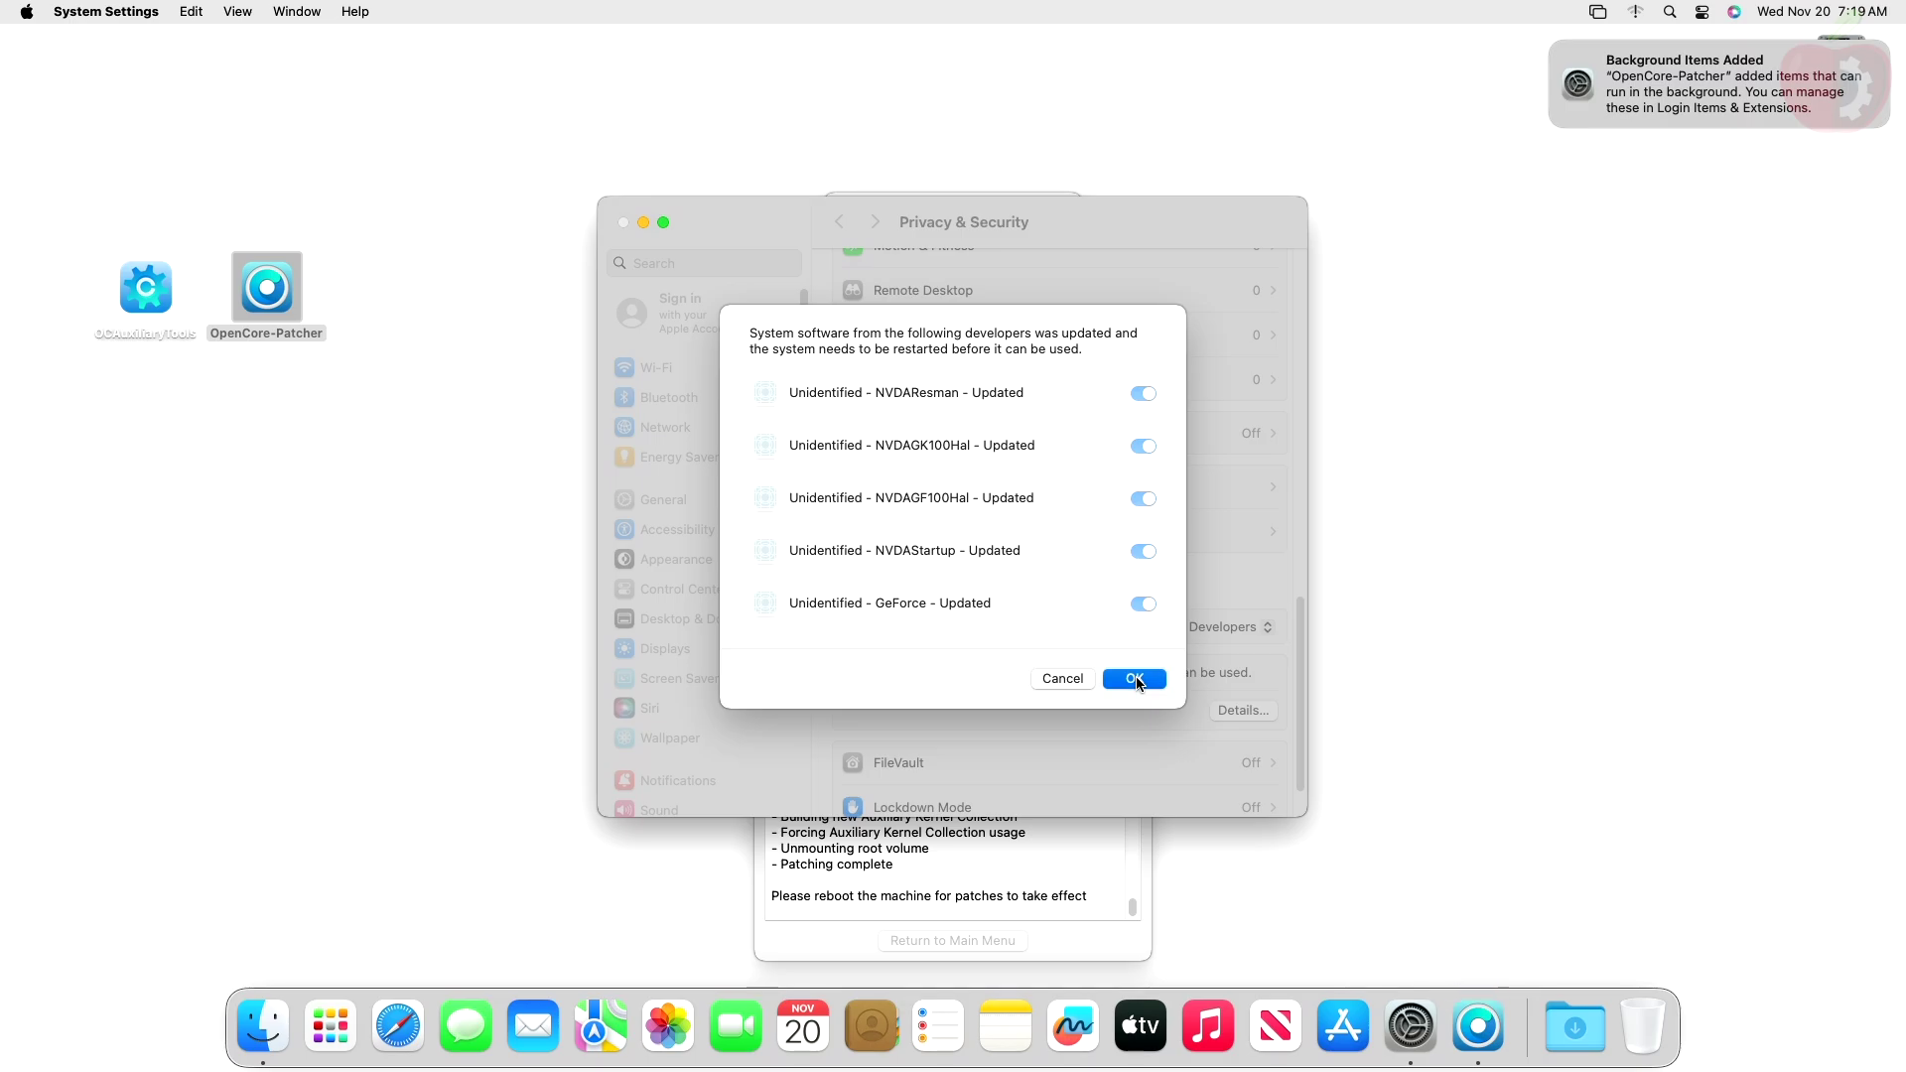
{"action": "left_click", "coordinate": [1010, 572]}
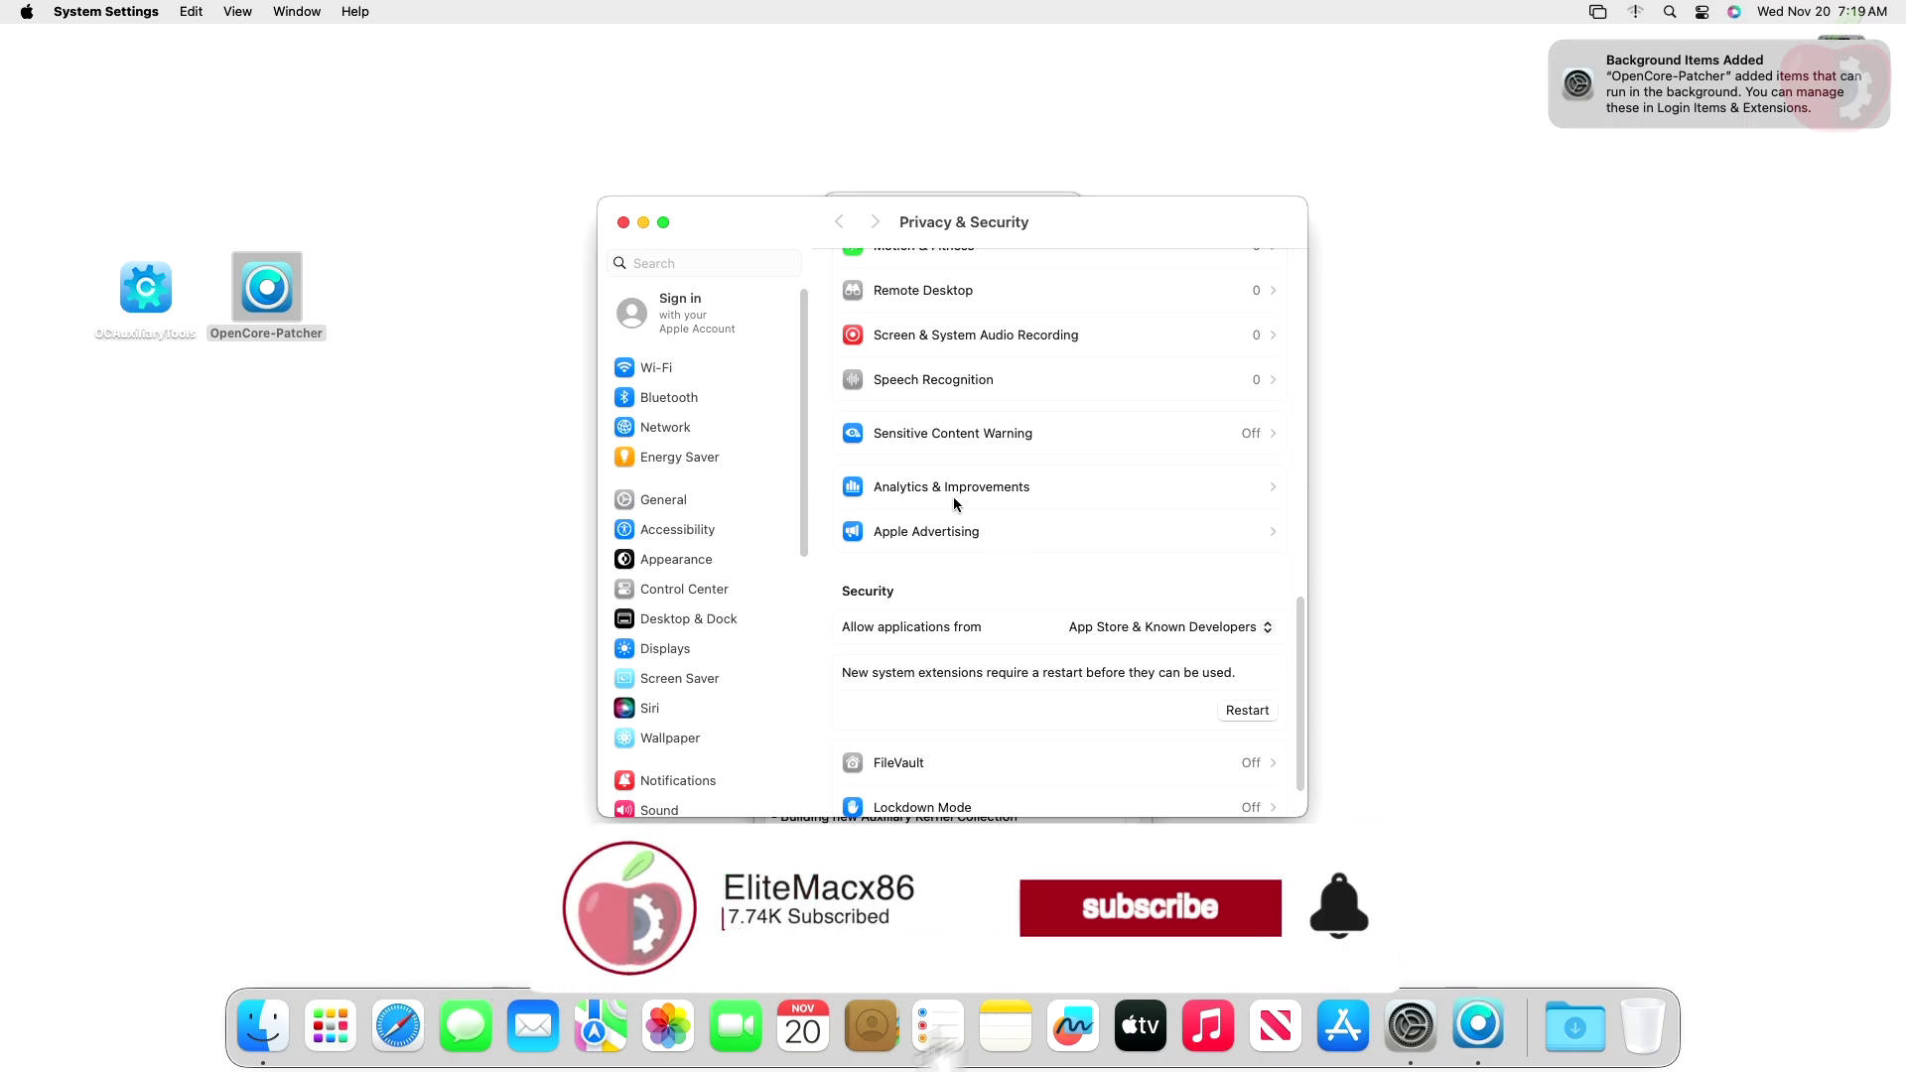
Step: Quit System Settings and accept the patcher's reboot prompt, confirming Restart
{"action": "key", "text": "super+q"}
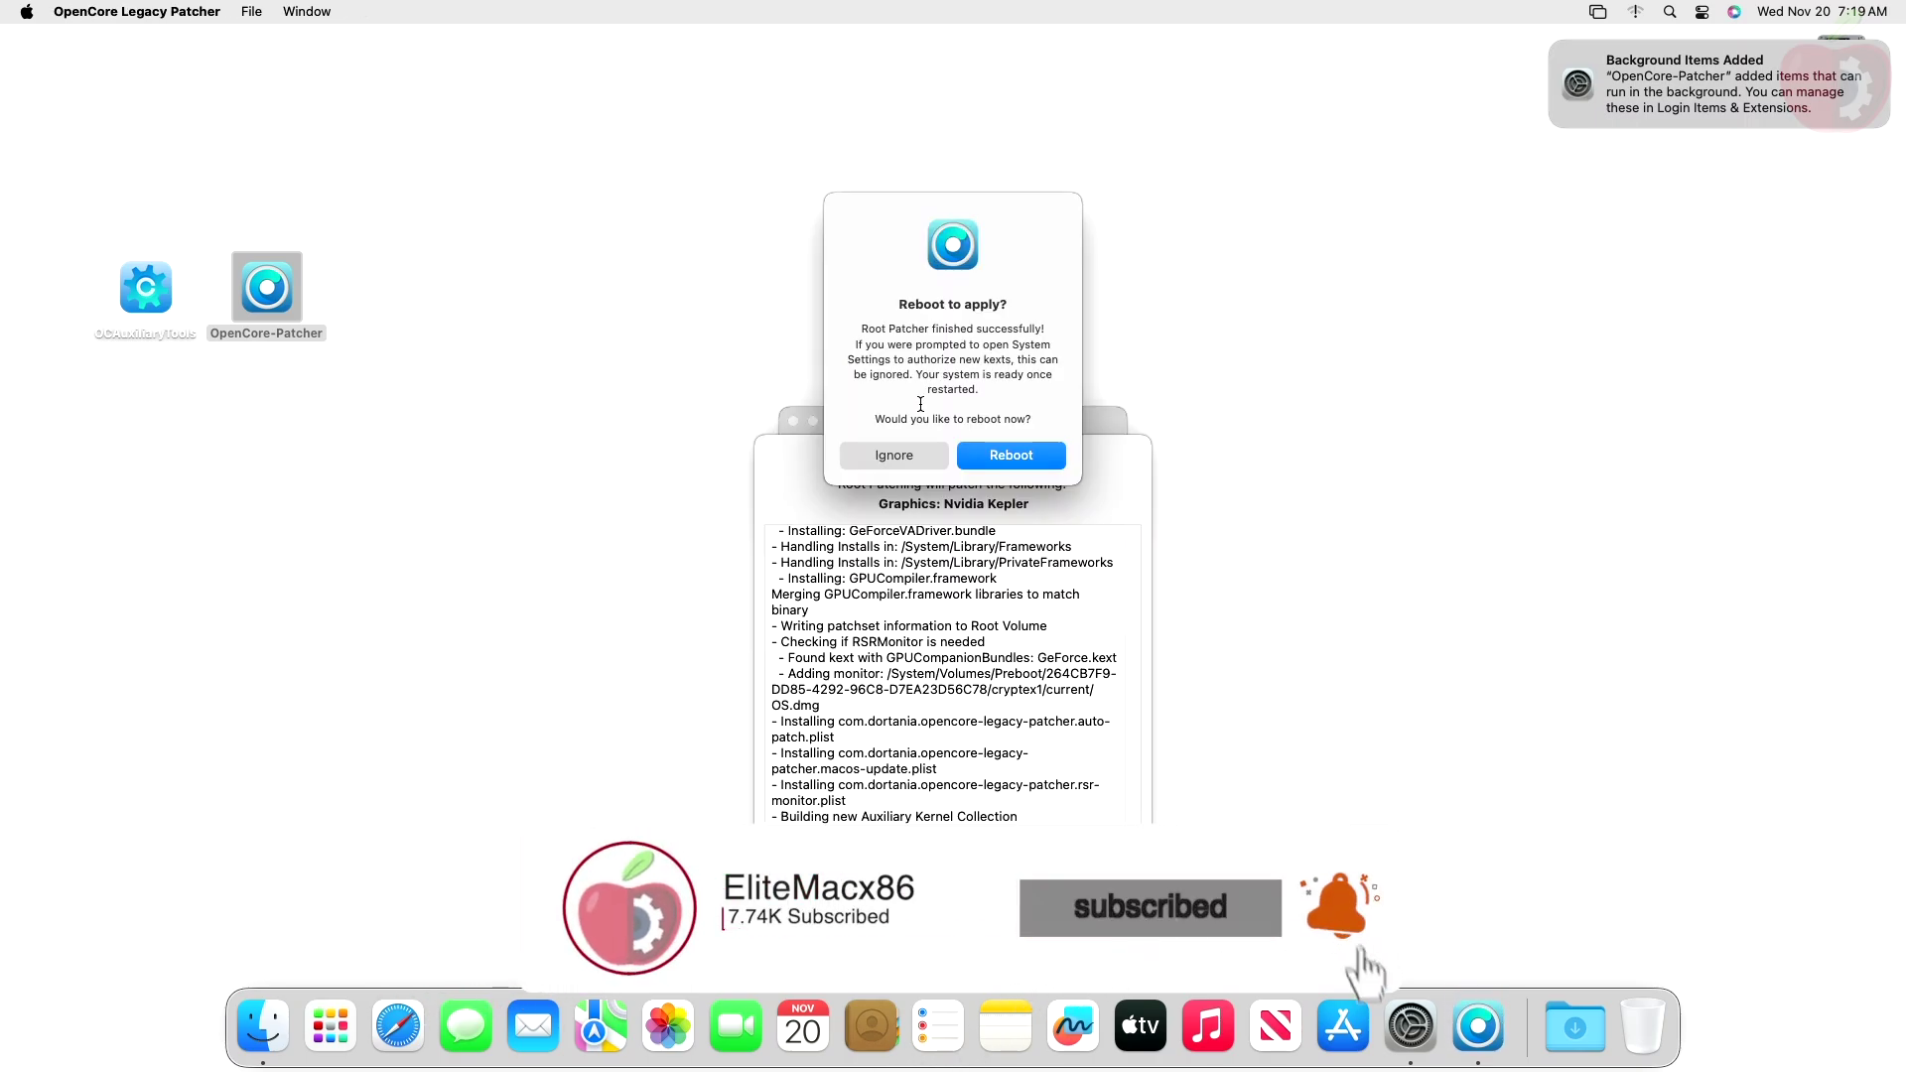
{"action": "left_click", "coordinate": [1026, 463]}
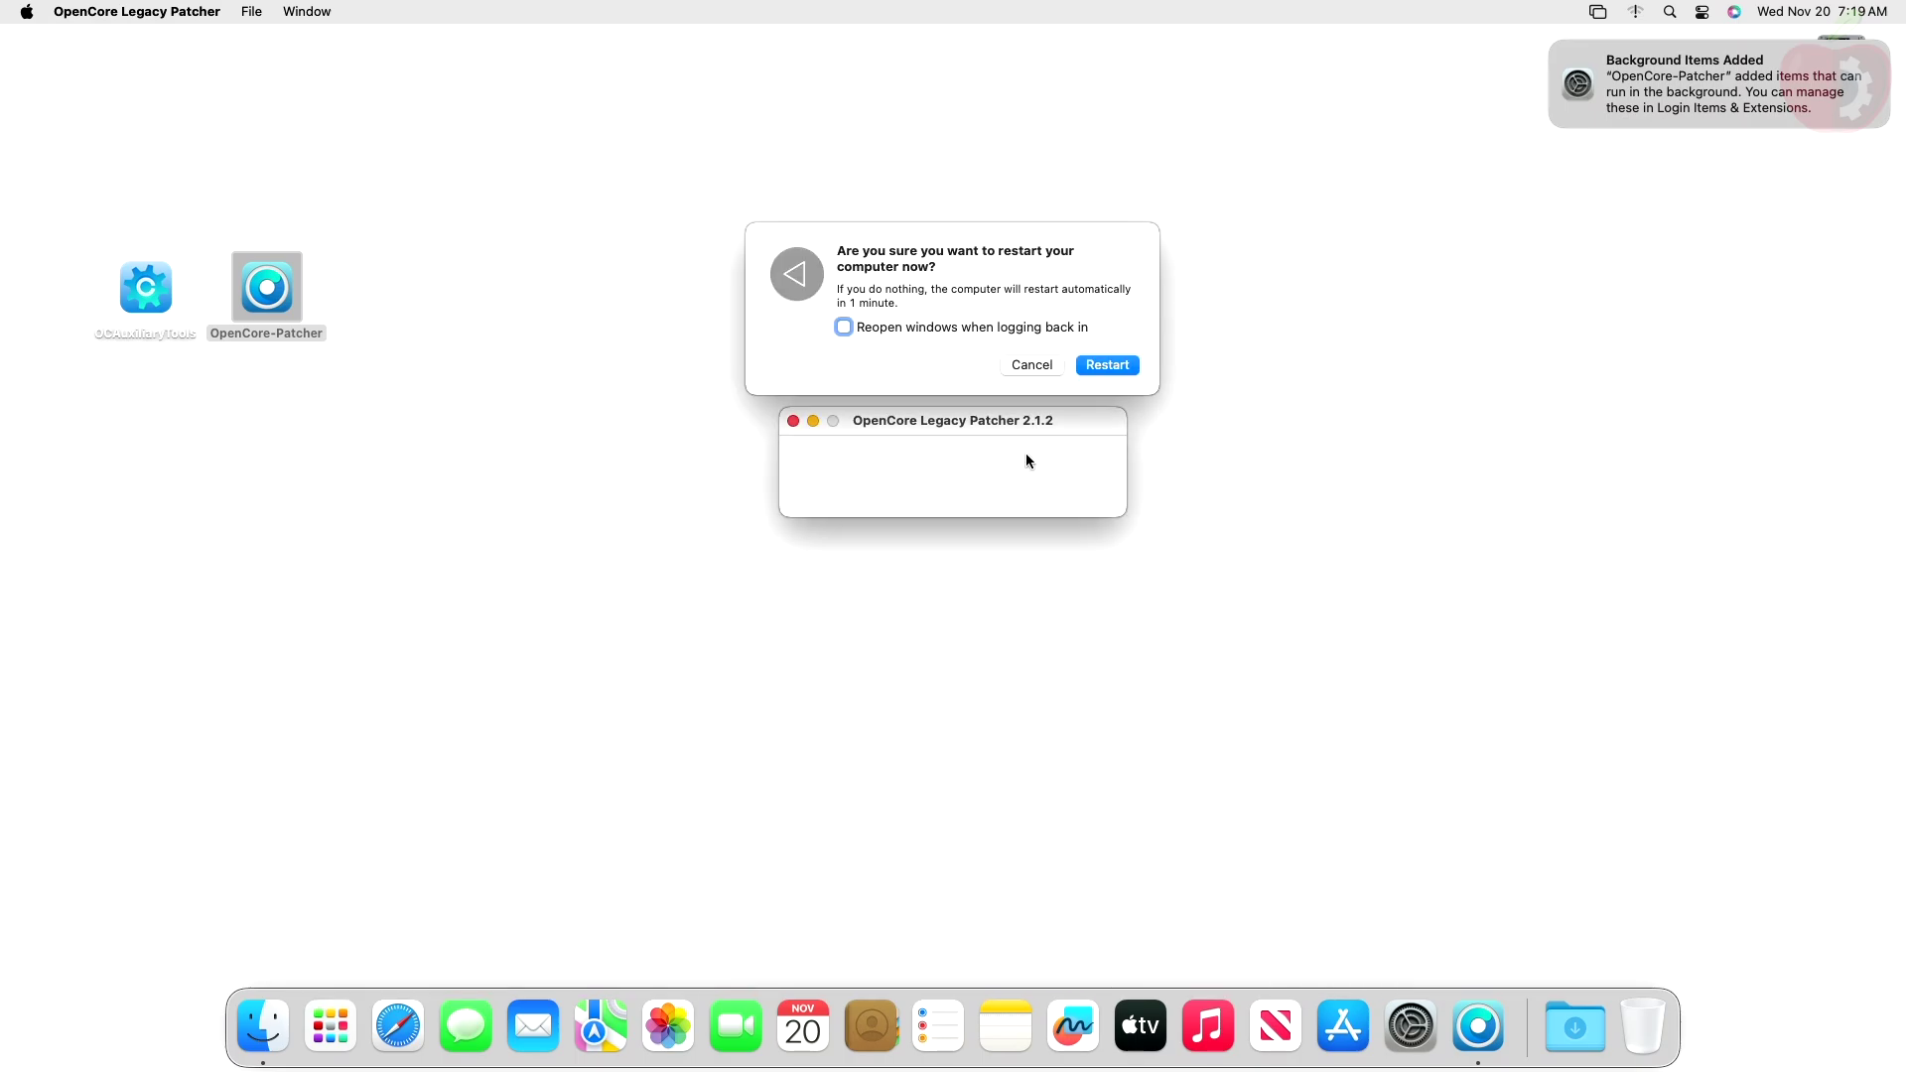
{"action": "left_click", "coordinate": [1102, 364]}
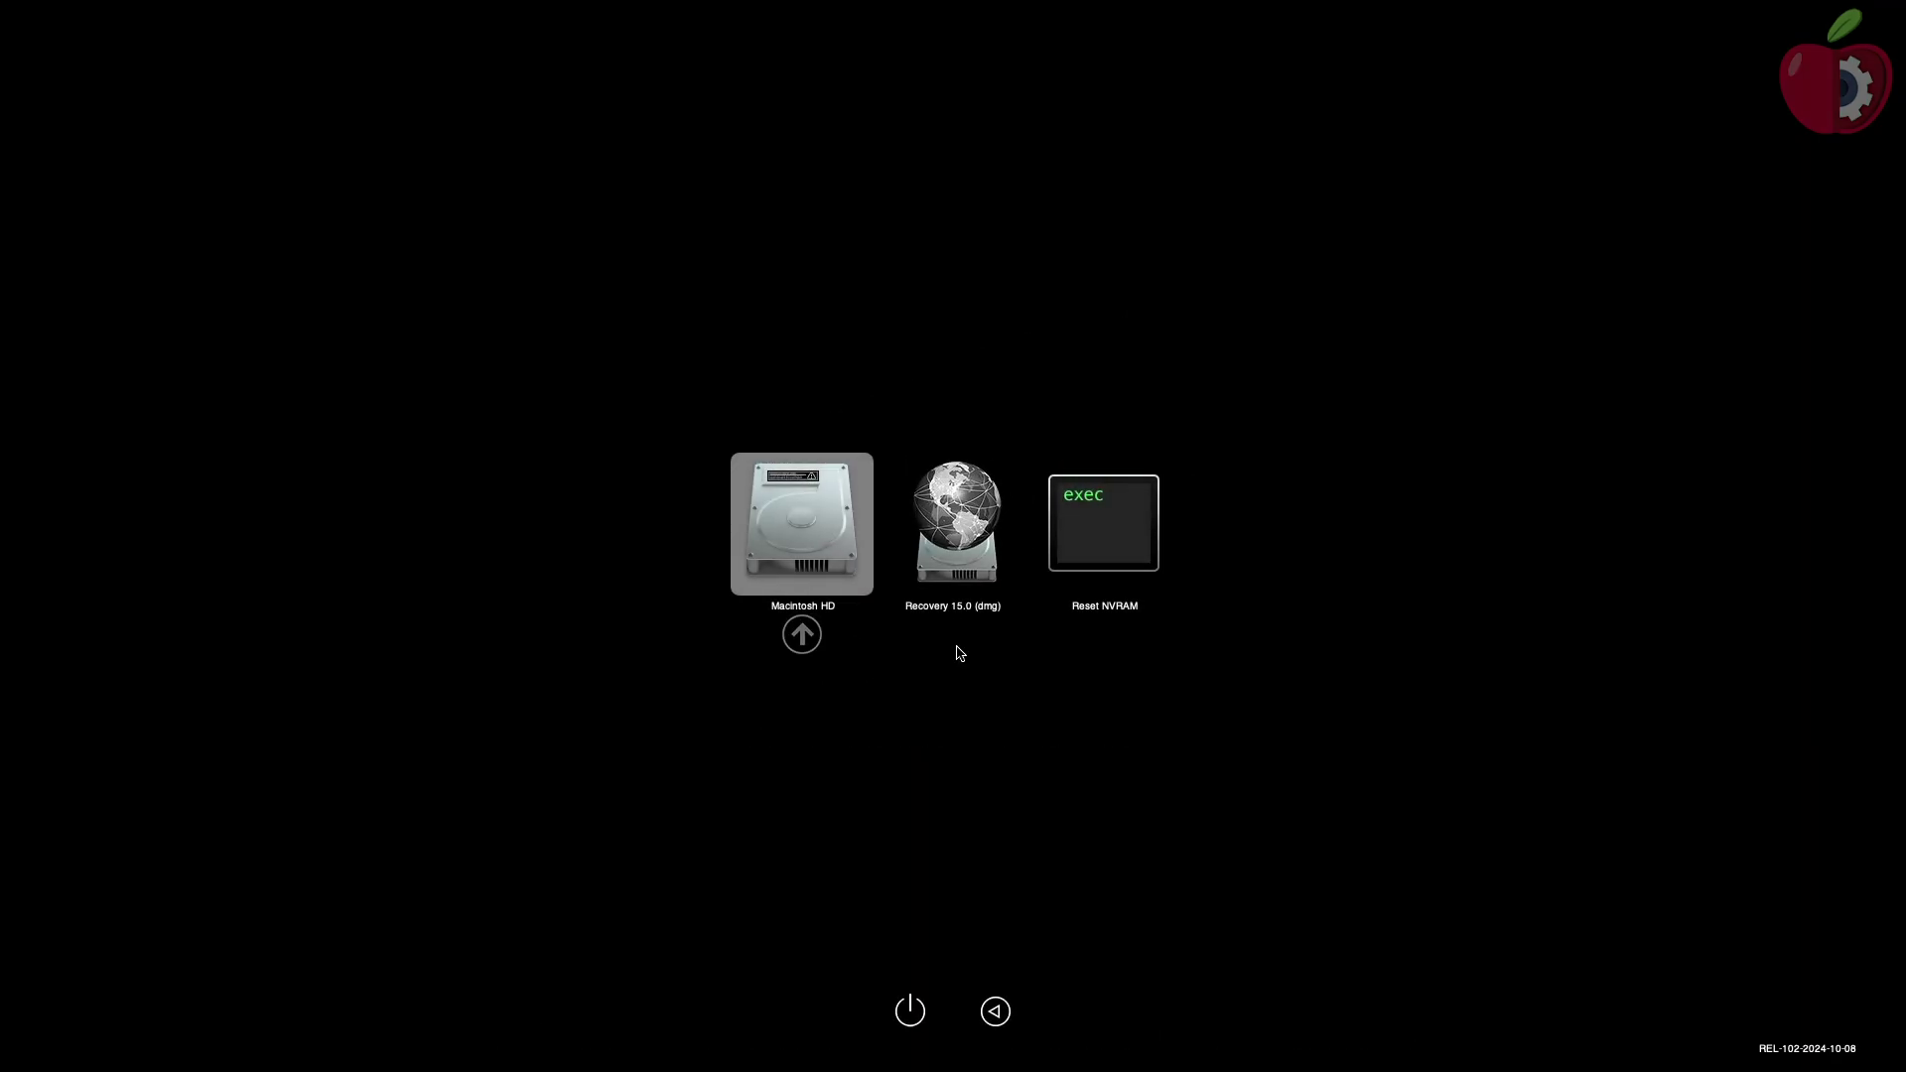
Step: Boot Macintosh HD from the OpenCore picker and log in with the account password
{"action": "key", "text": "Right"}
{"action": "key", "text": "Right"}
{"action": "key", "text": "Return"}
{"action": "key", "text": "Return"}
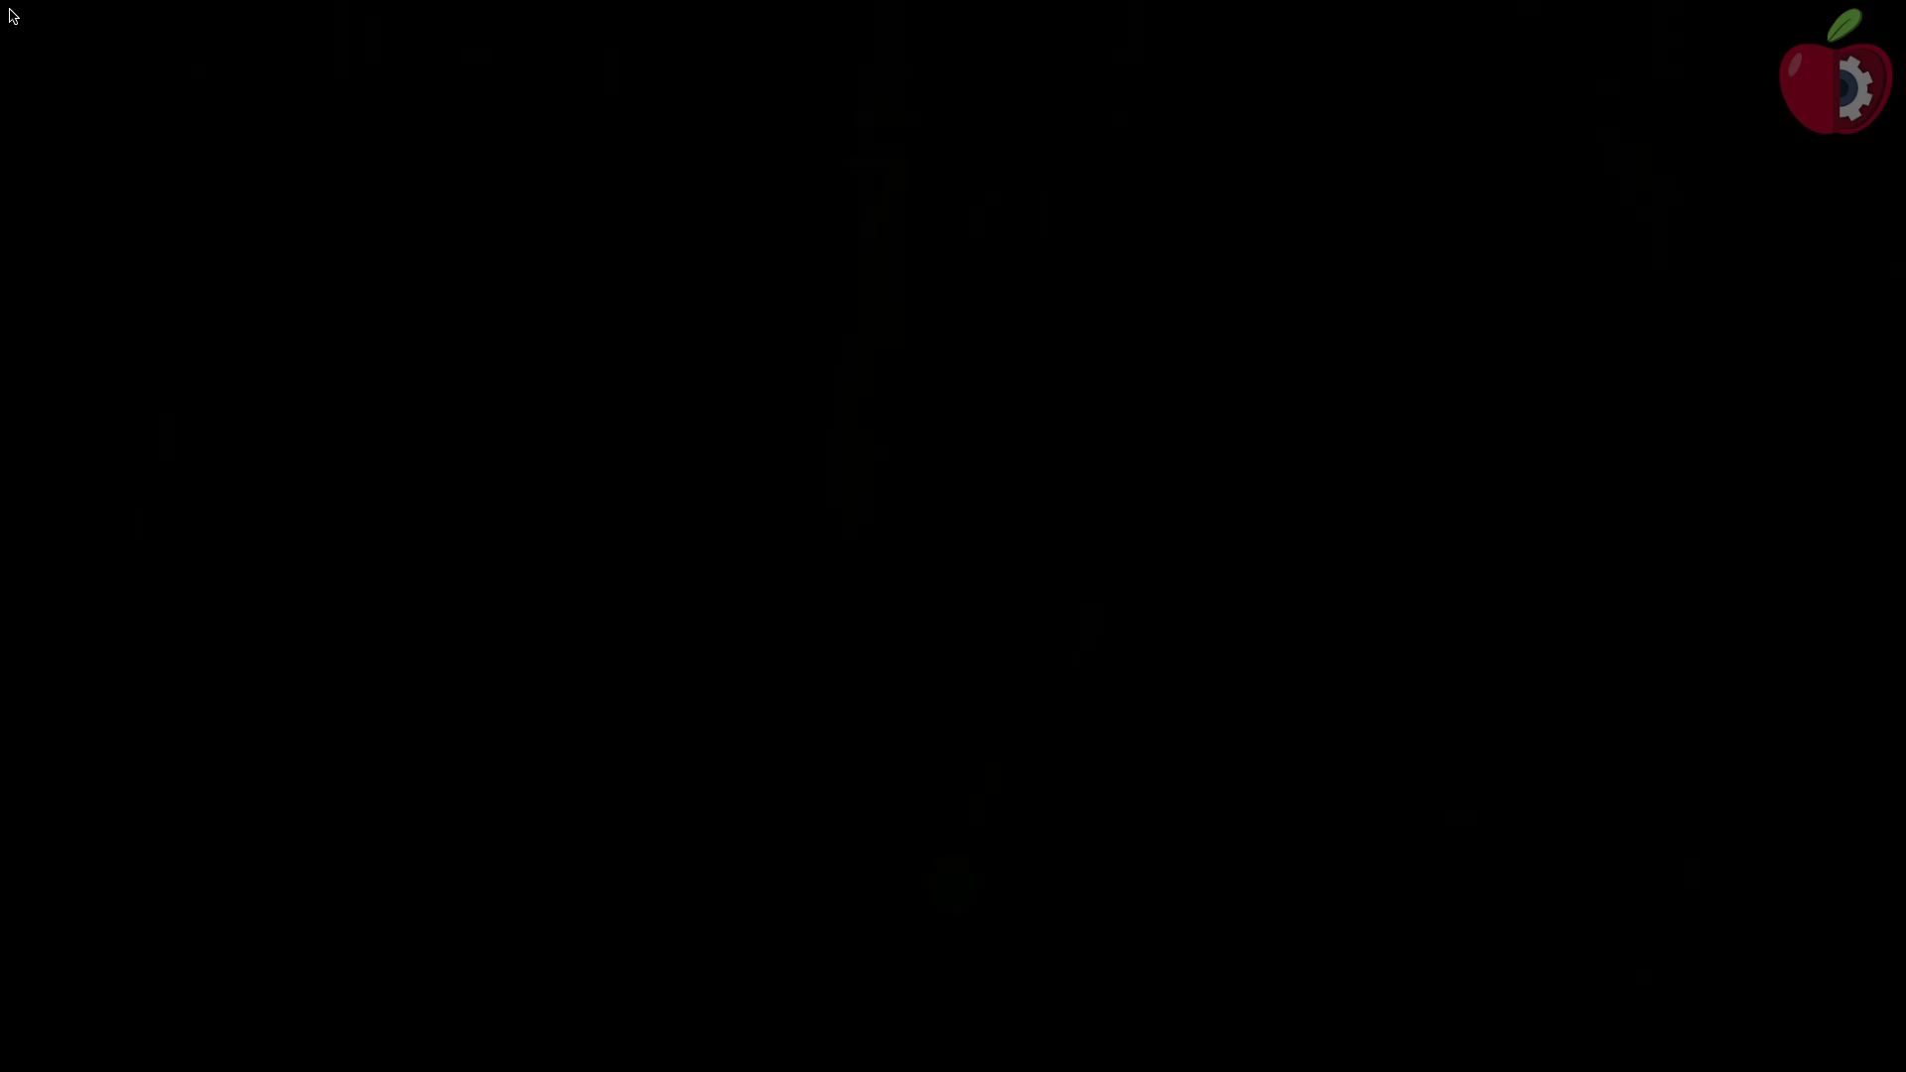
{"action": "type", "text": "•"}
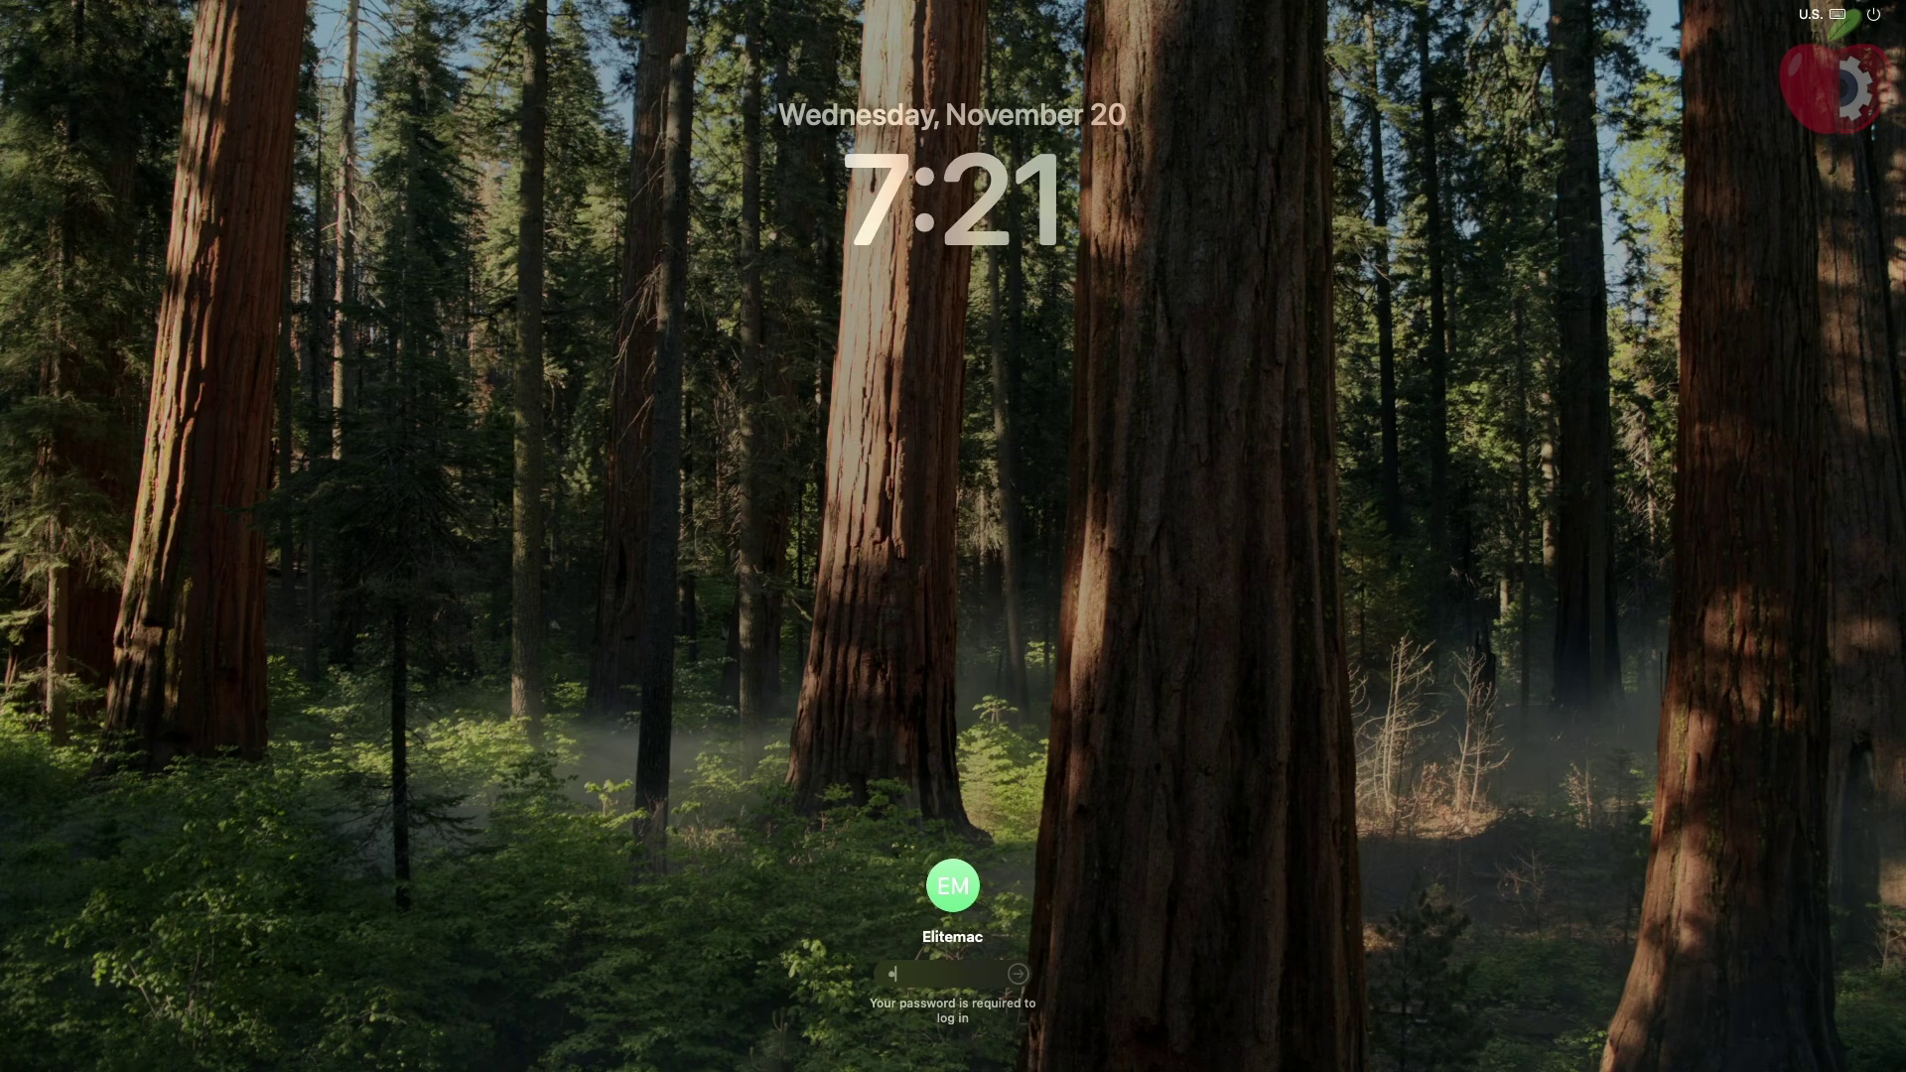
{"action": "key", "text": "Return"}
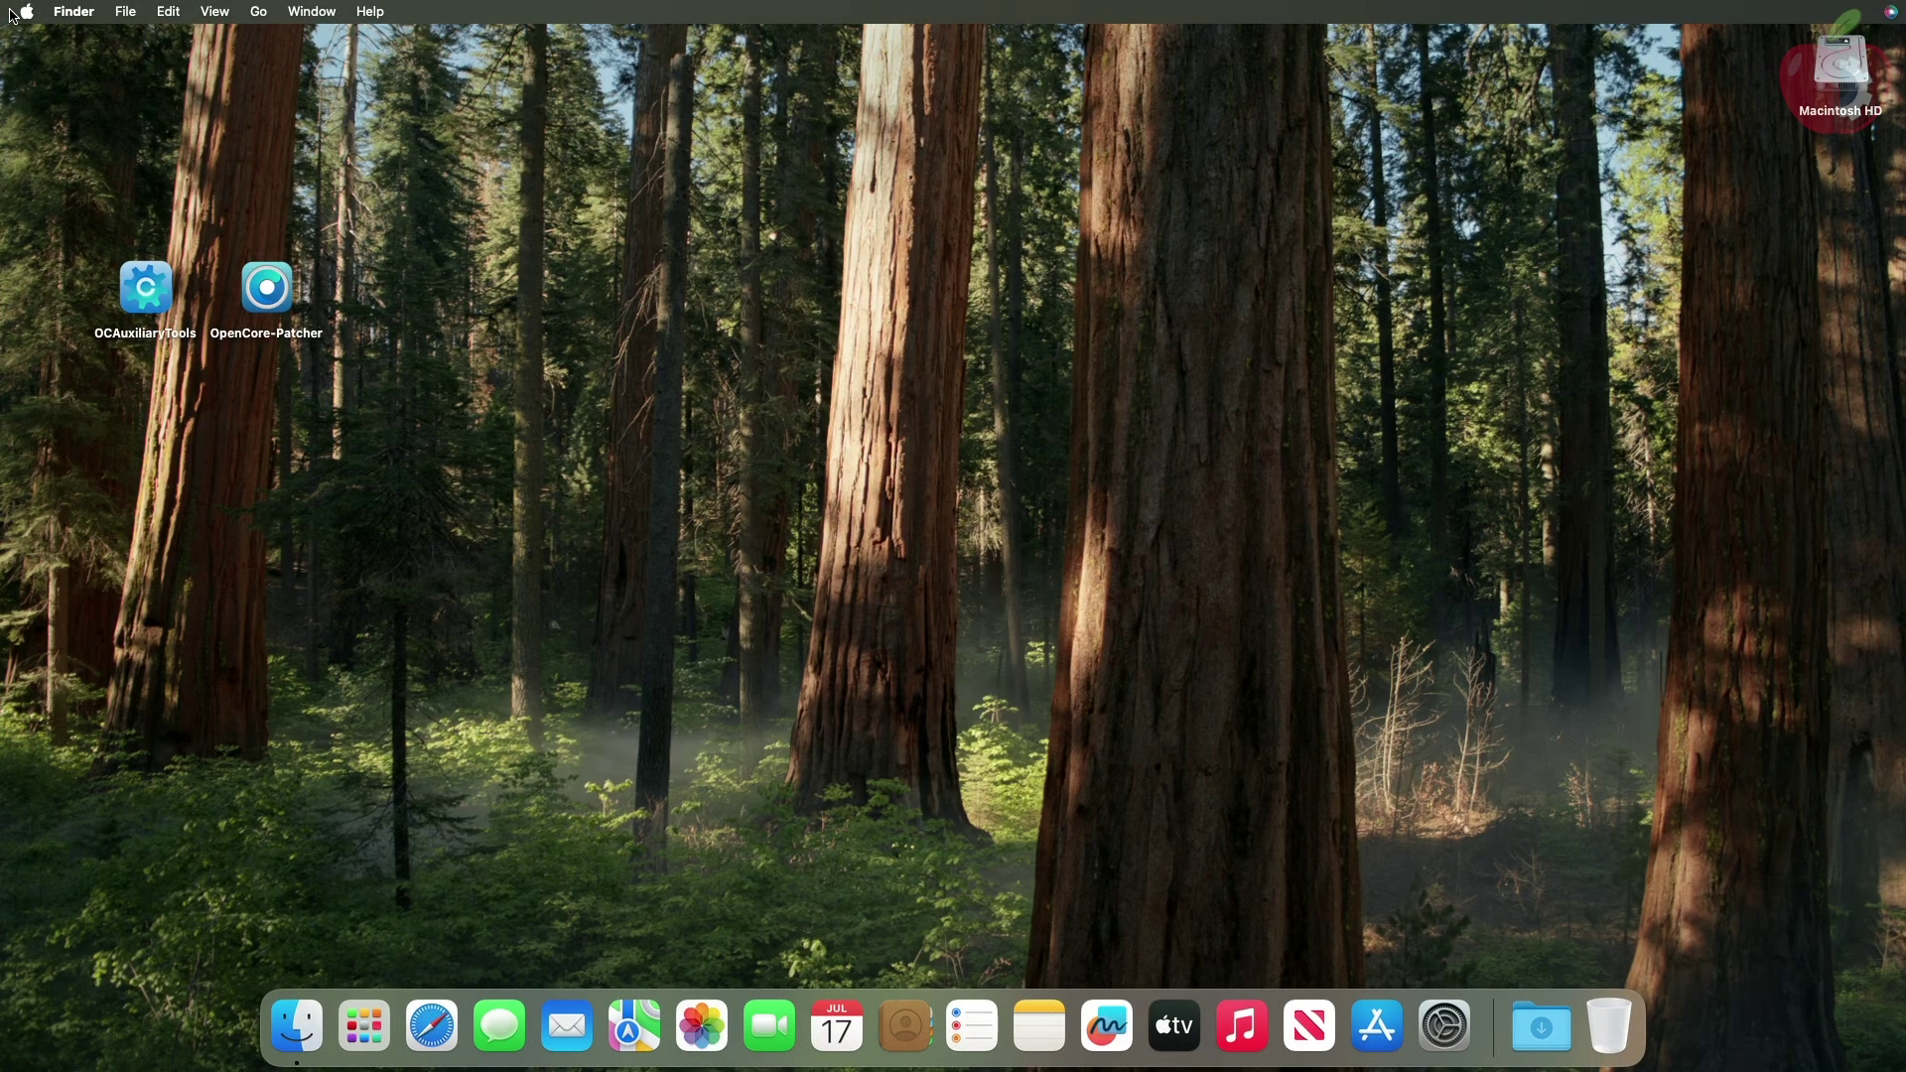
Step: Launch Hackintool and check the GeForce GT 710's GPU Name and Device ID entries
{"action": "left_click", "coordinate": [365, 1026]}
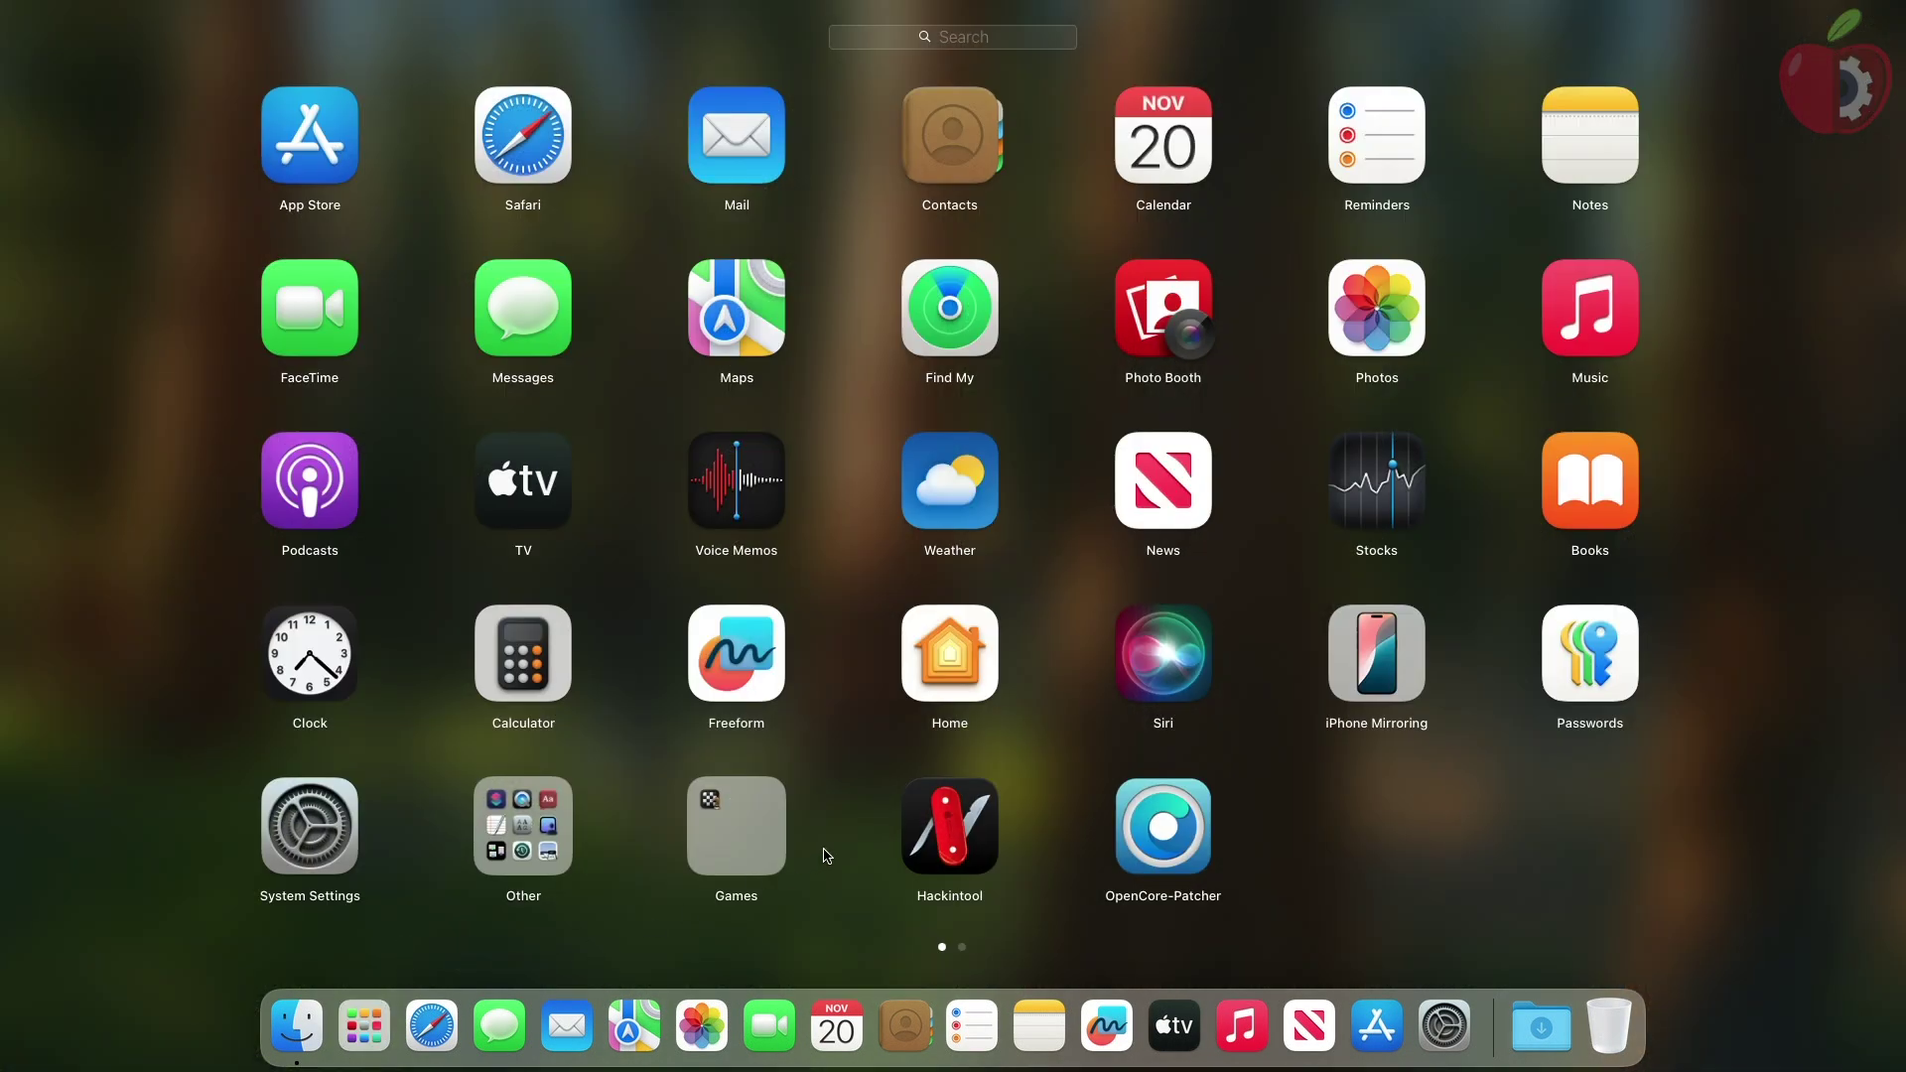
{"action": "left_click", "coordinate": [949, 826]}
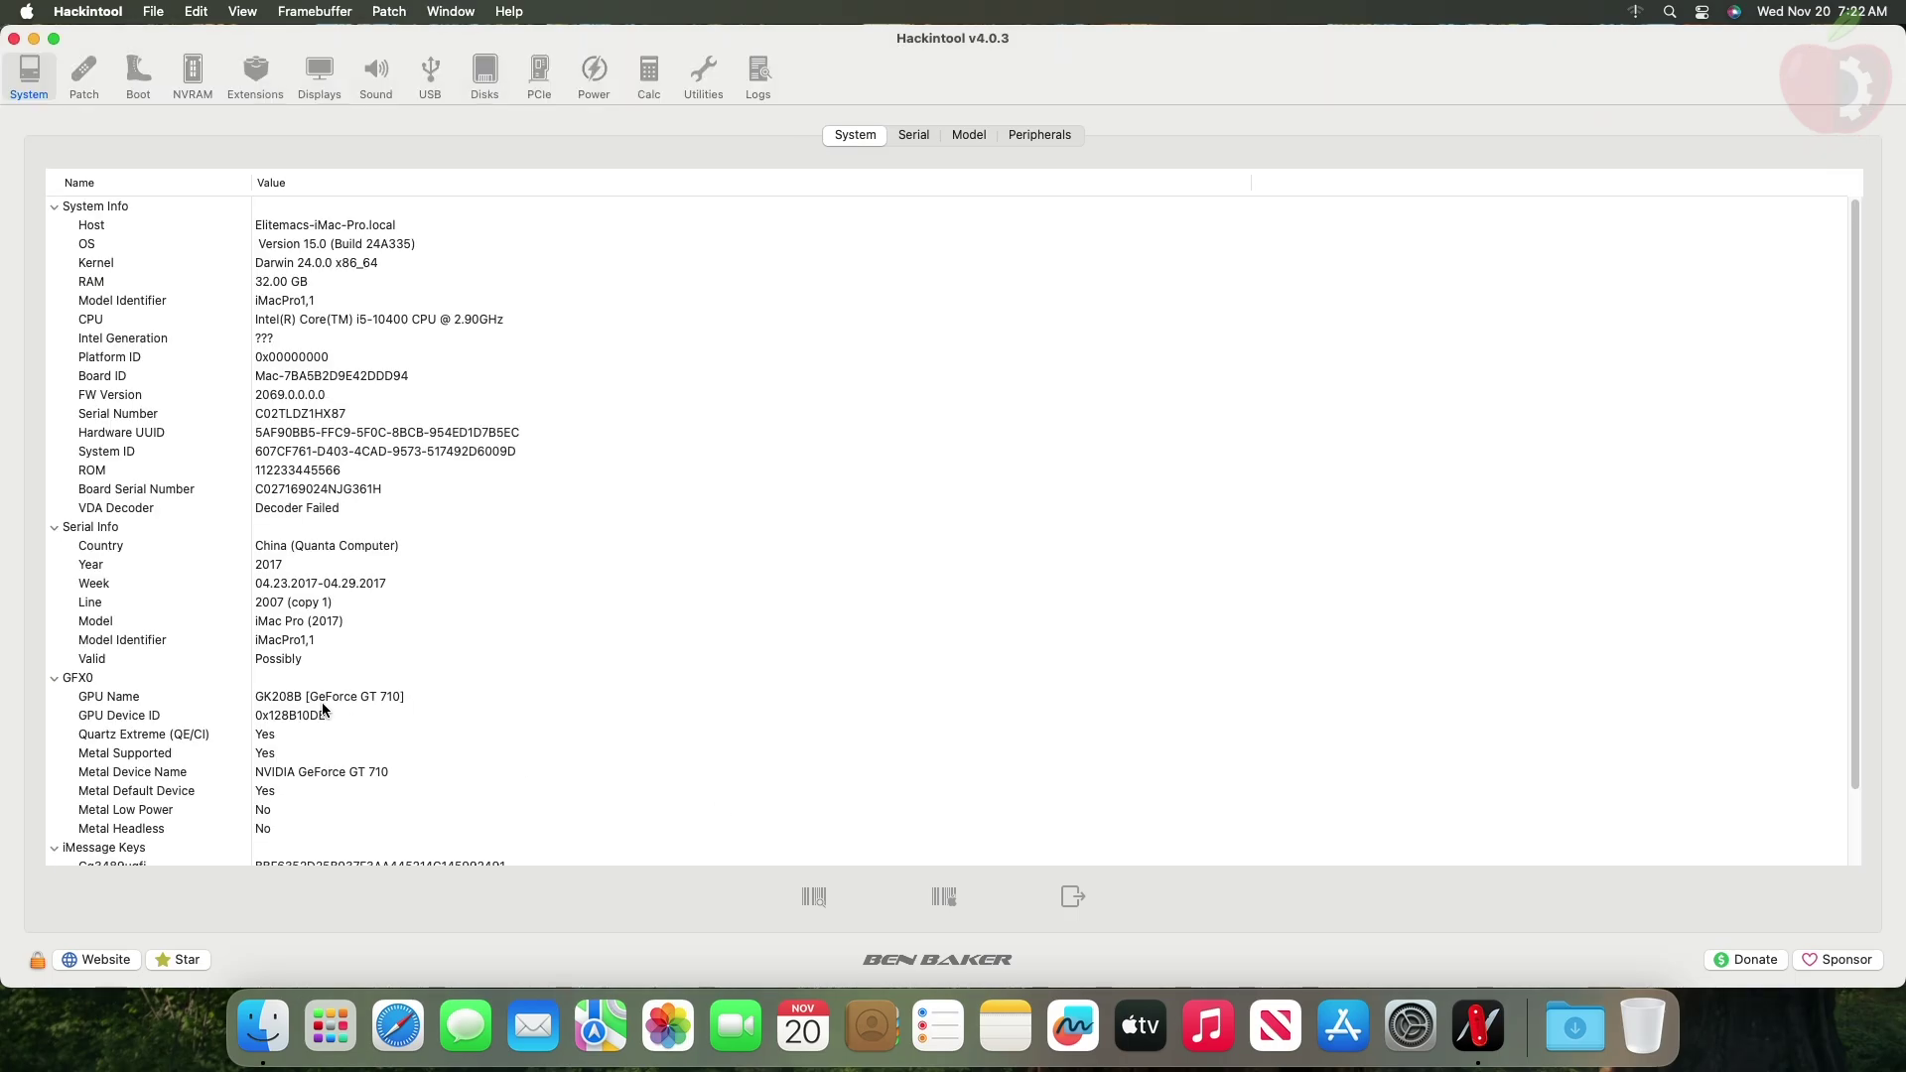
{"action": "left_click", "coordinate": [252, 701]}
{"action": "left_click", "coordinate": [303, 716]}
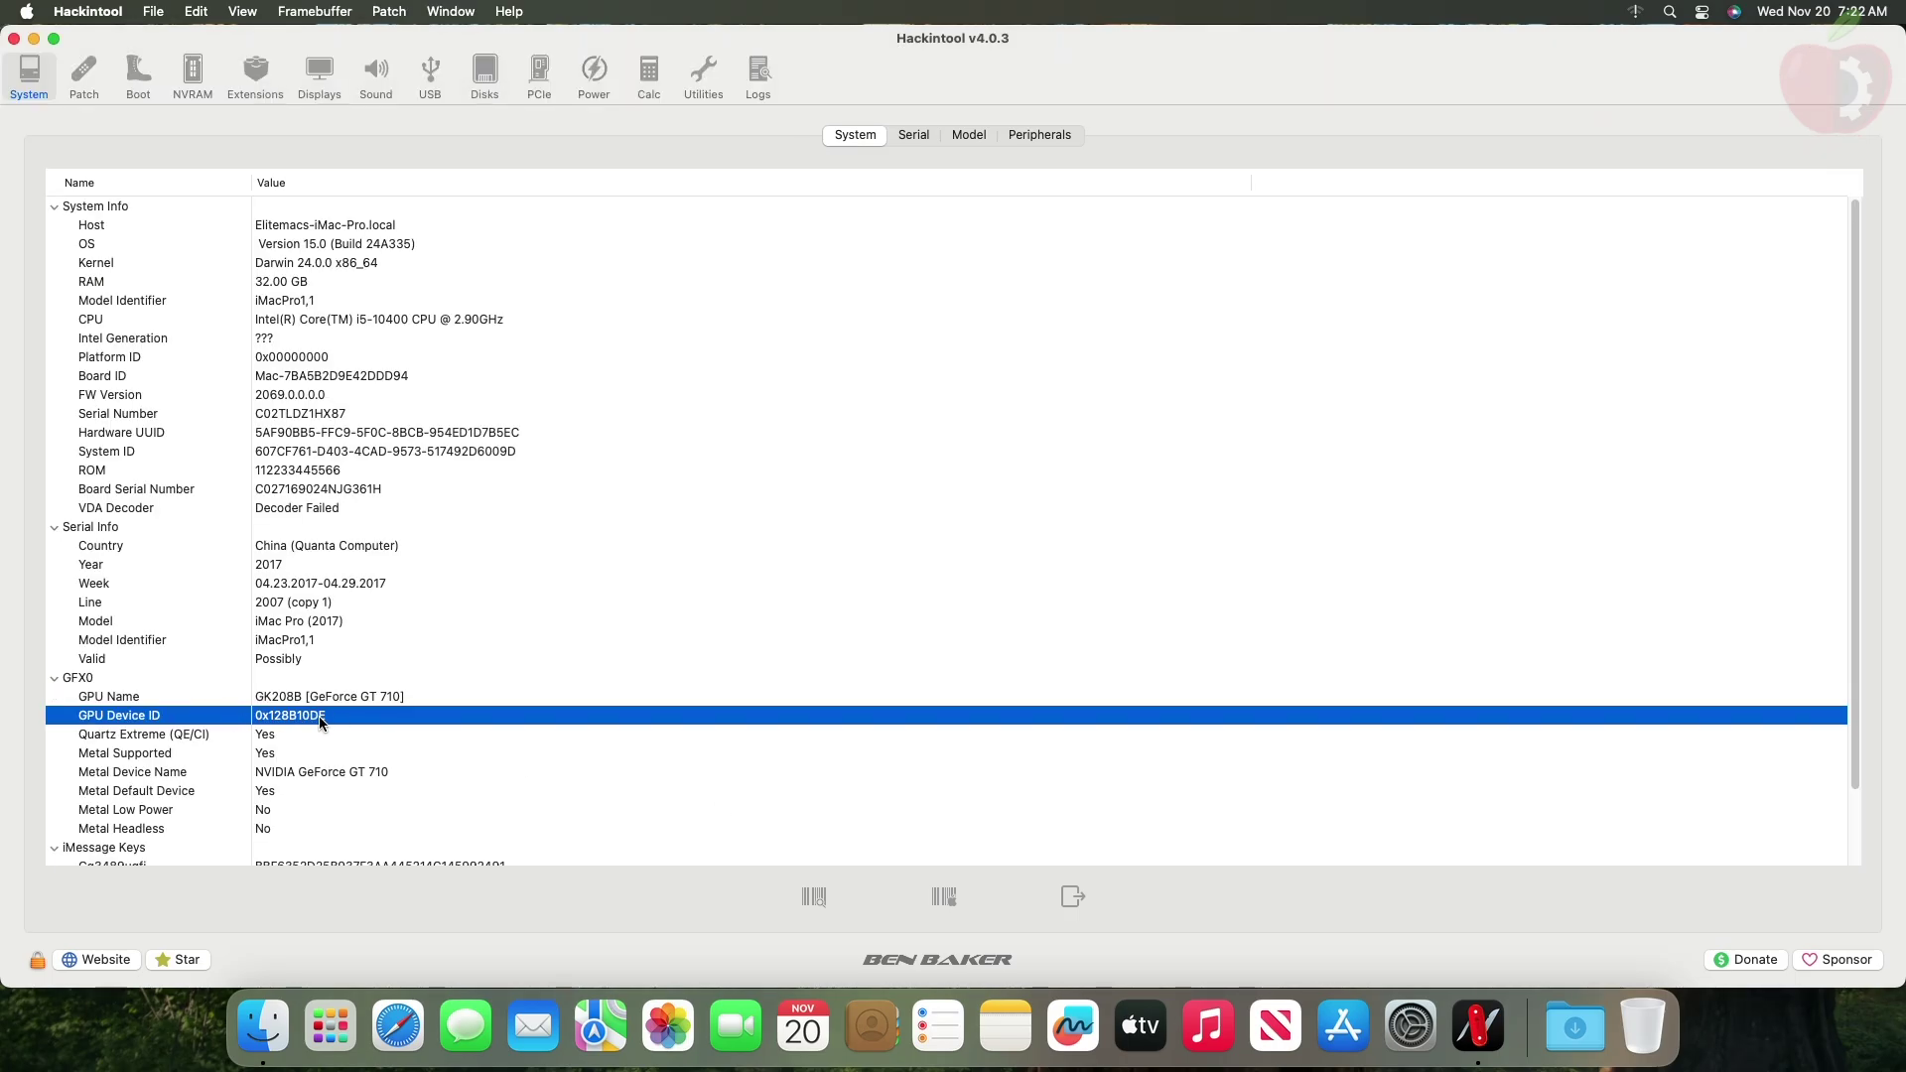
Step: Confirm Quartz Extreme and Metal Supported: Yes, then quit Hackintool
{"action": "left_click", "coordinate": [236, 735]}
{"action": "left_click", "coordinate": [274, 755]}
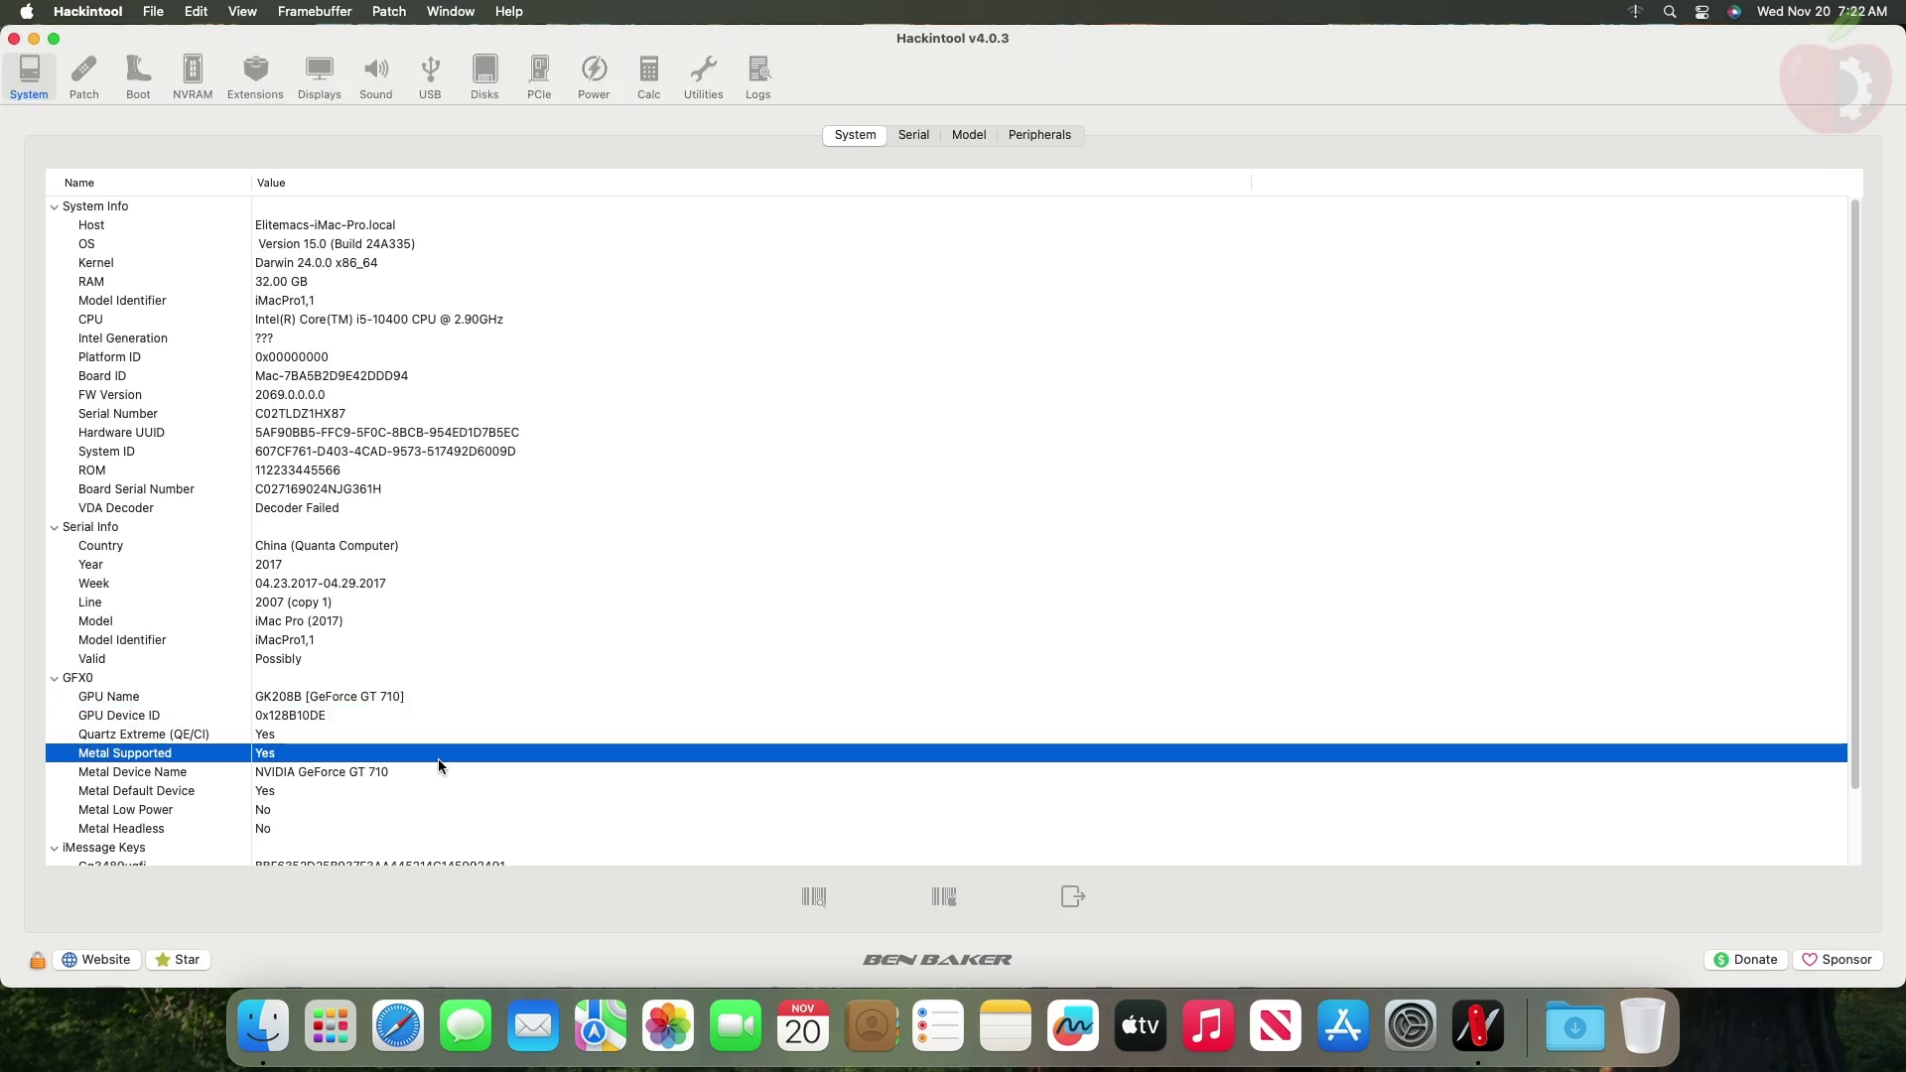
{"action": "key", "text": "super+q"}
{"action": "left_click", "coordinate": [27, 11]}
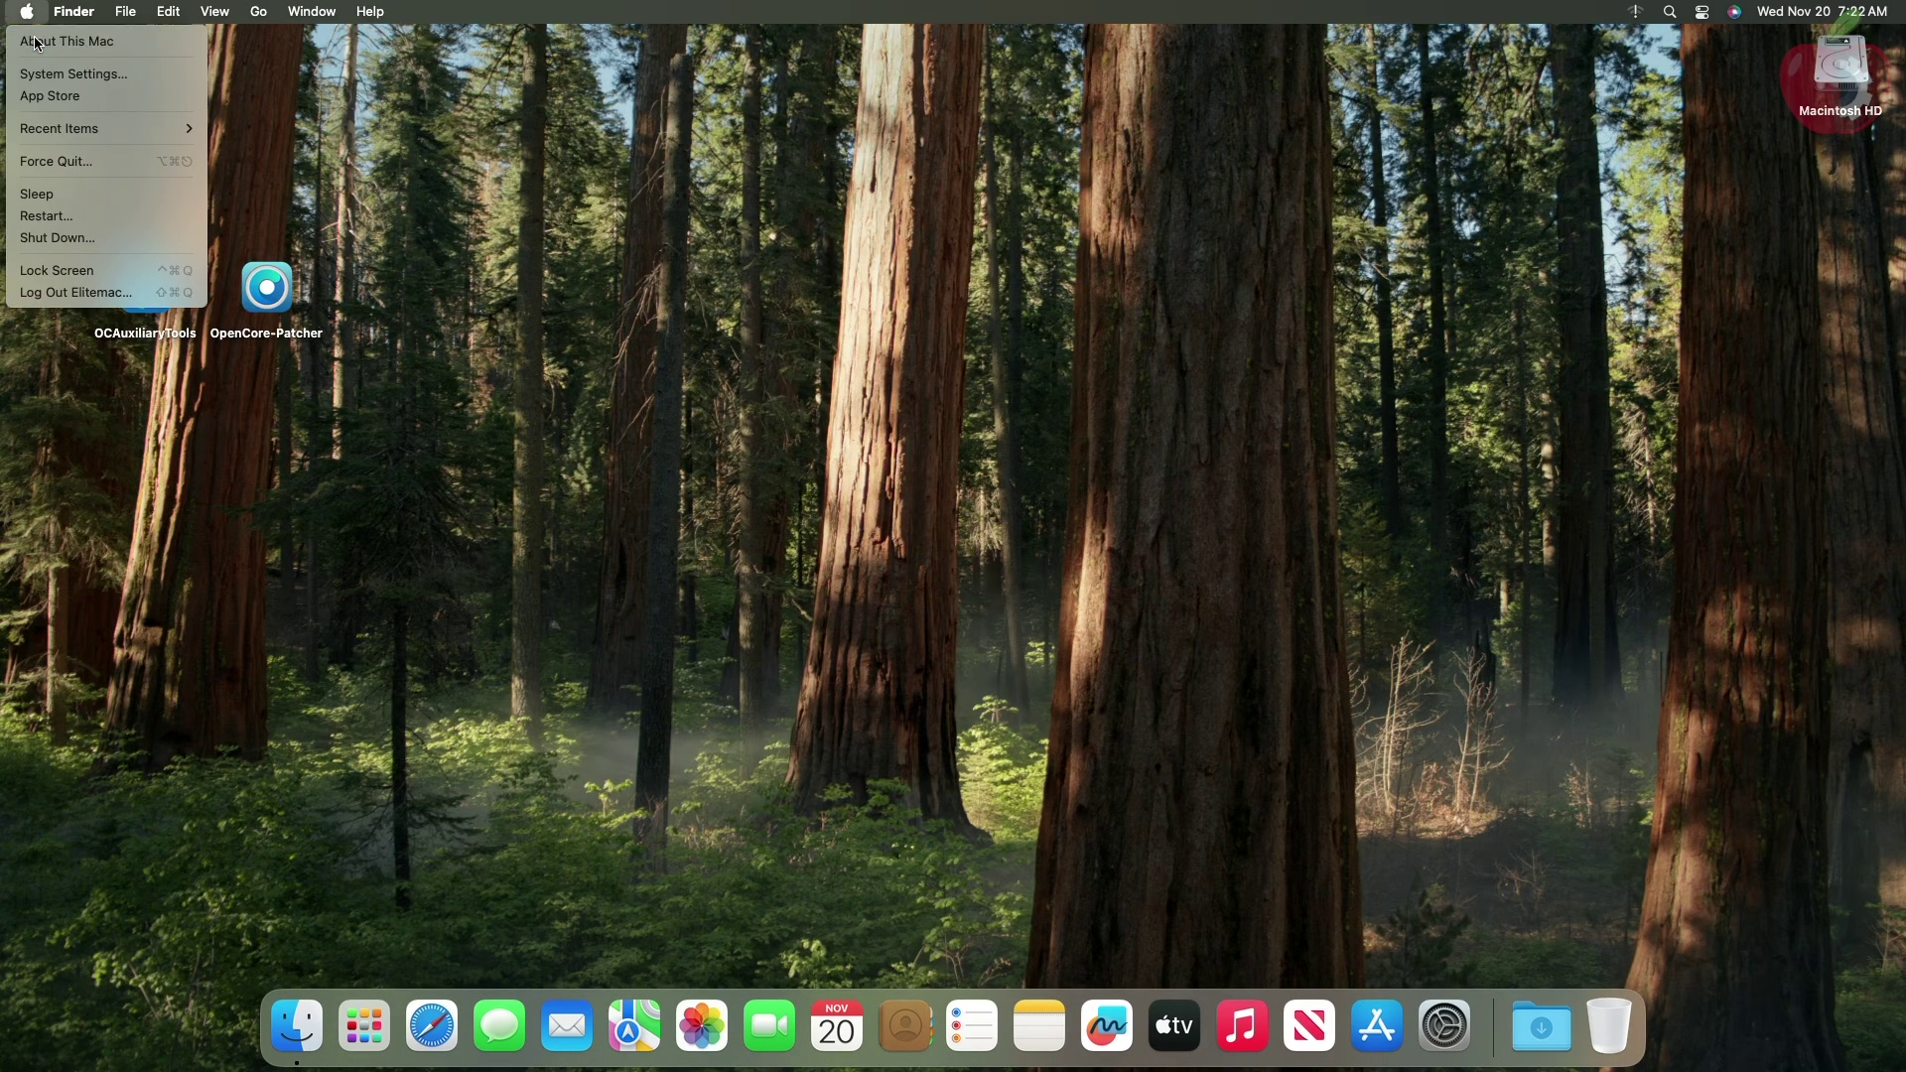
Step: Check the graphics card name and memory in About This Mac, then close it
{"action": "left_click", "coordinate": [38, 43]}
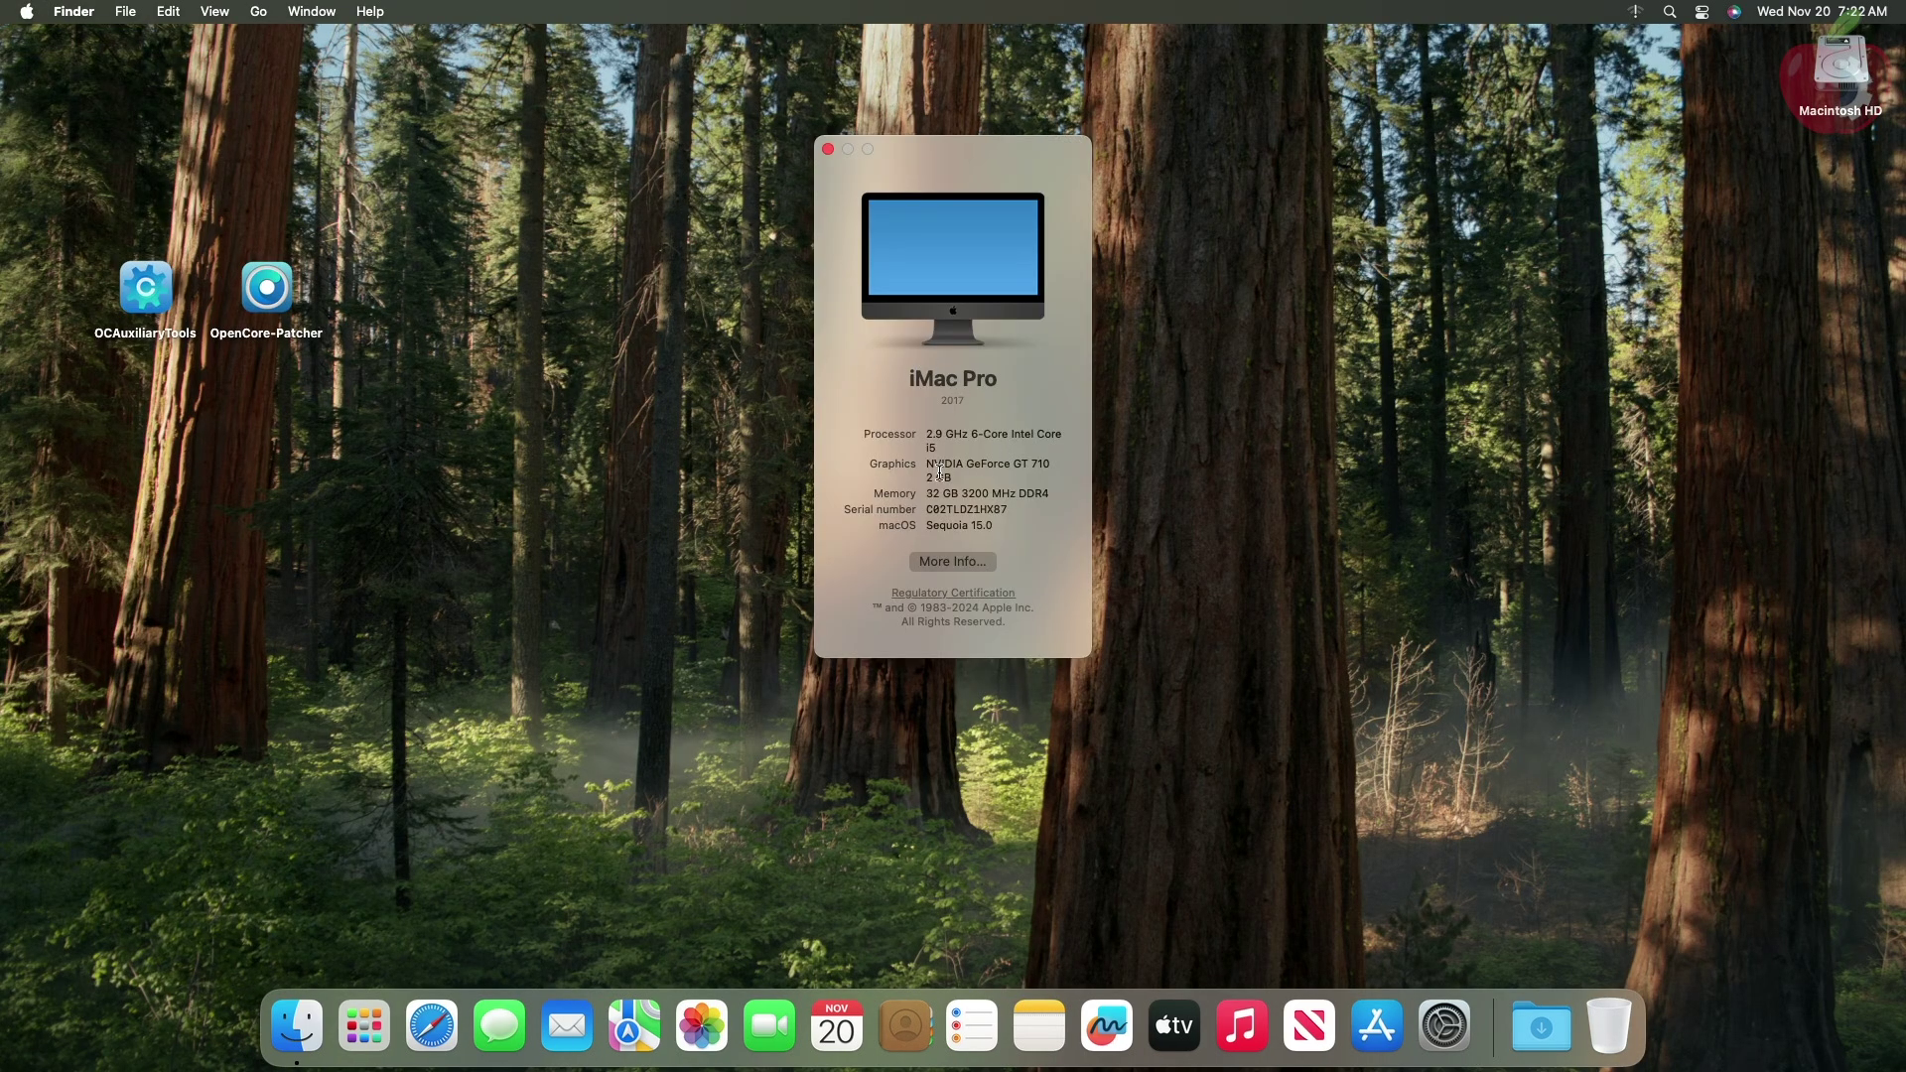
{"action": "triple_click", "coordinate": [978, 471]}
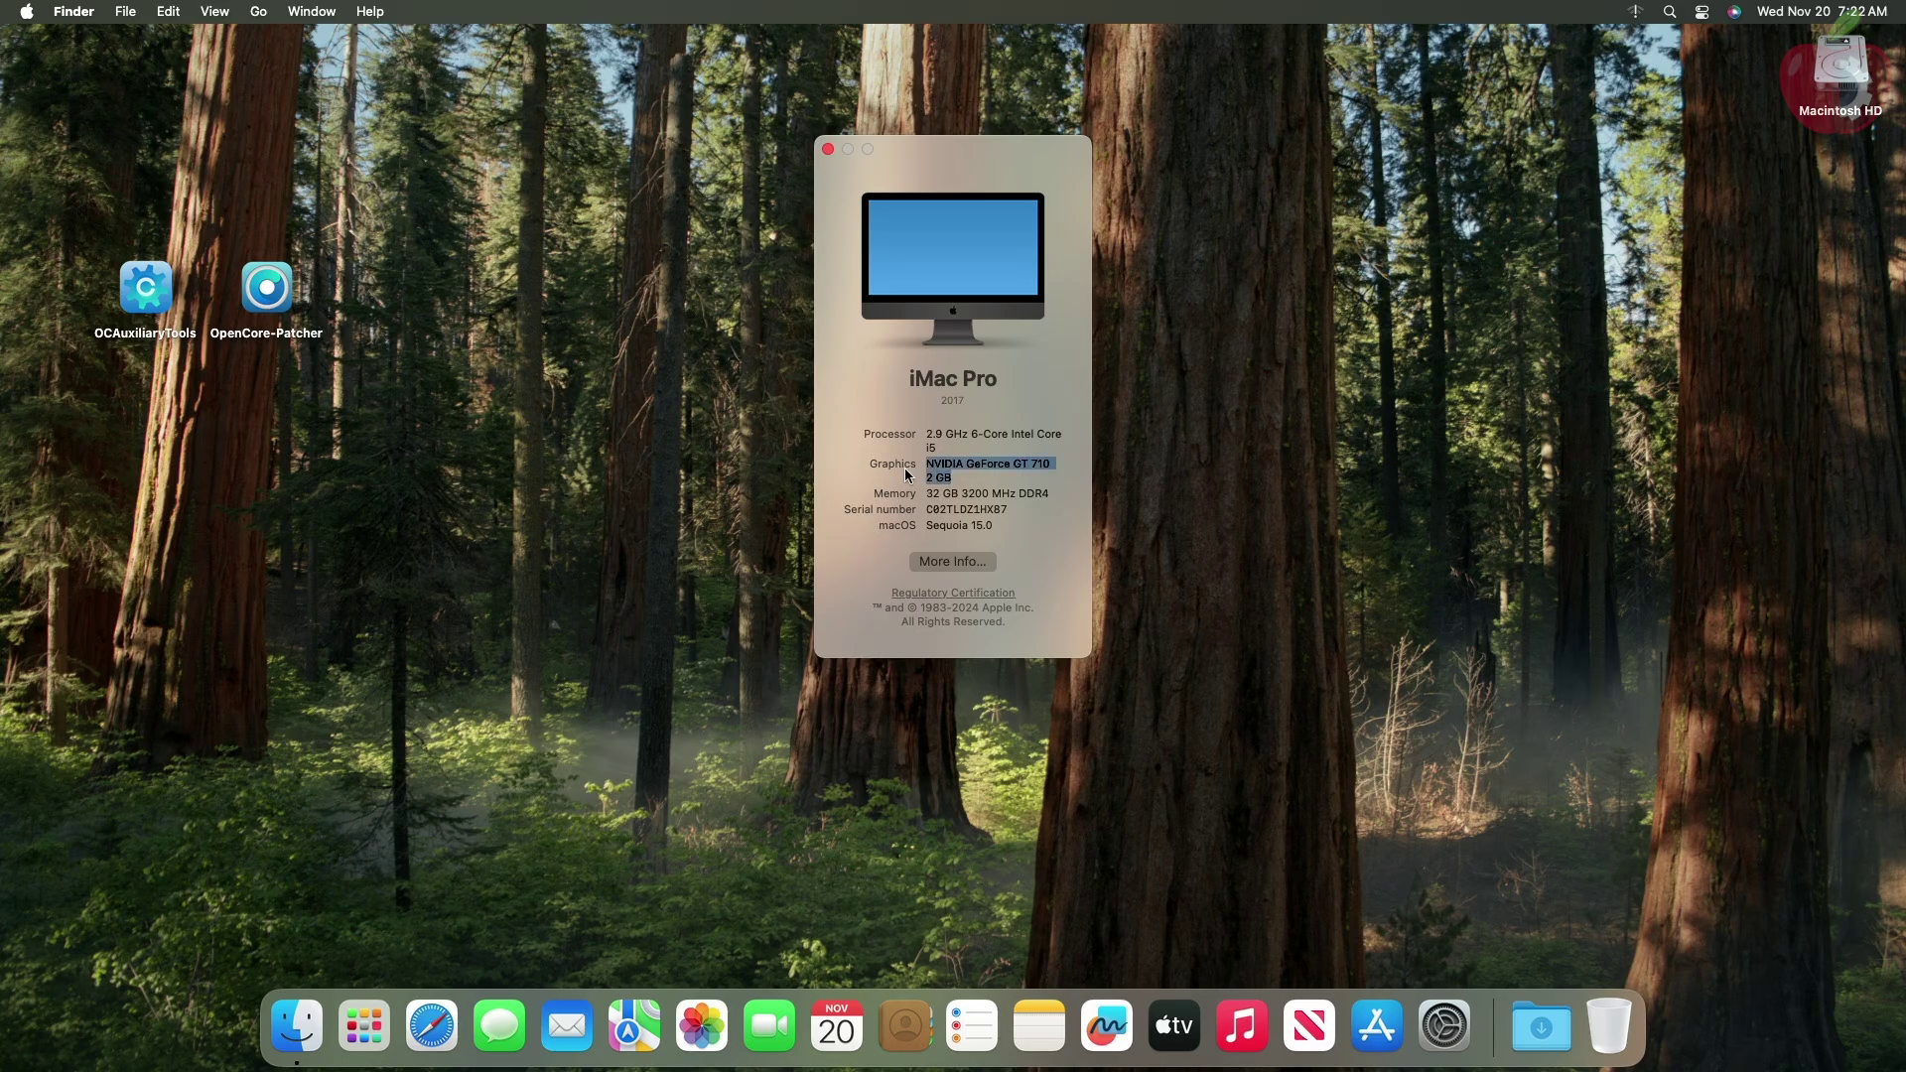
{"action": "key", "text": "super+w"}
Step: Launch System Information via Spotlight 'sys' and show the Graphics/Displays page
{"action": "key", "text": "super+space"}
{"action": "type", "text": "sys"}
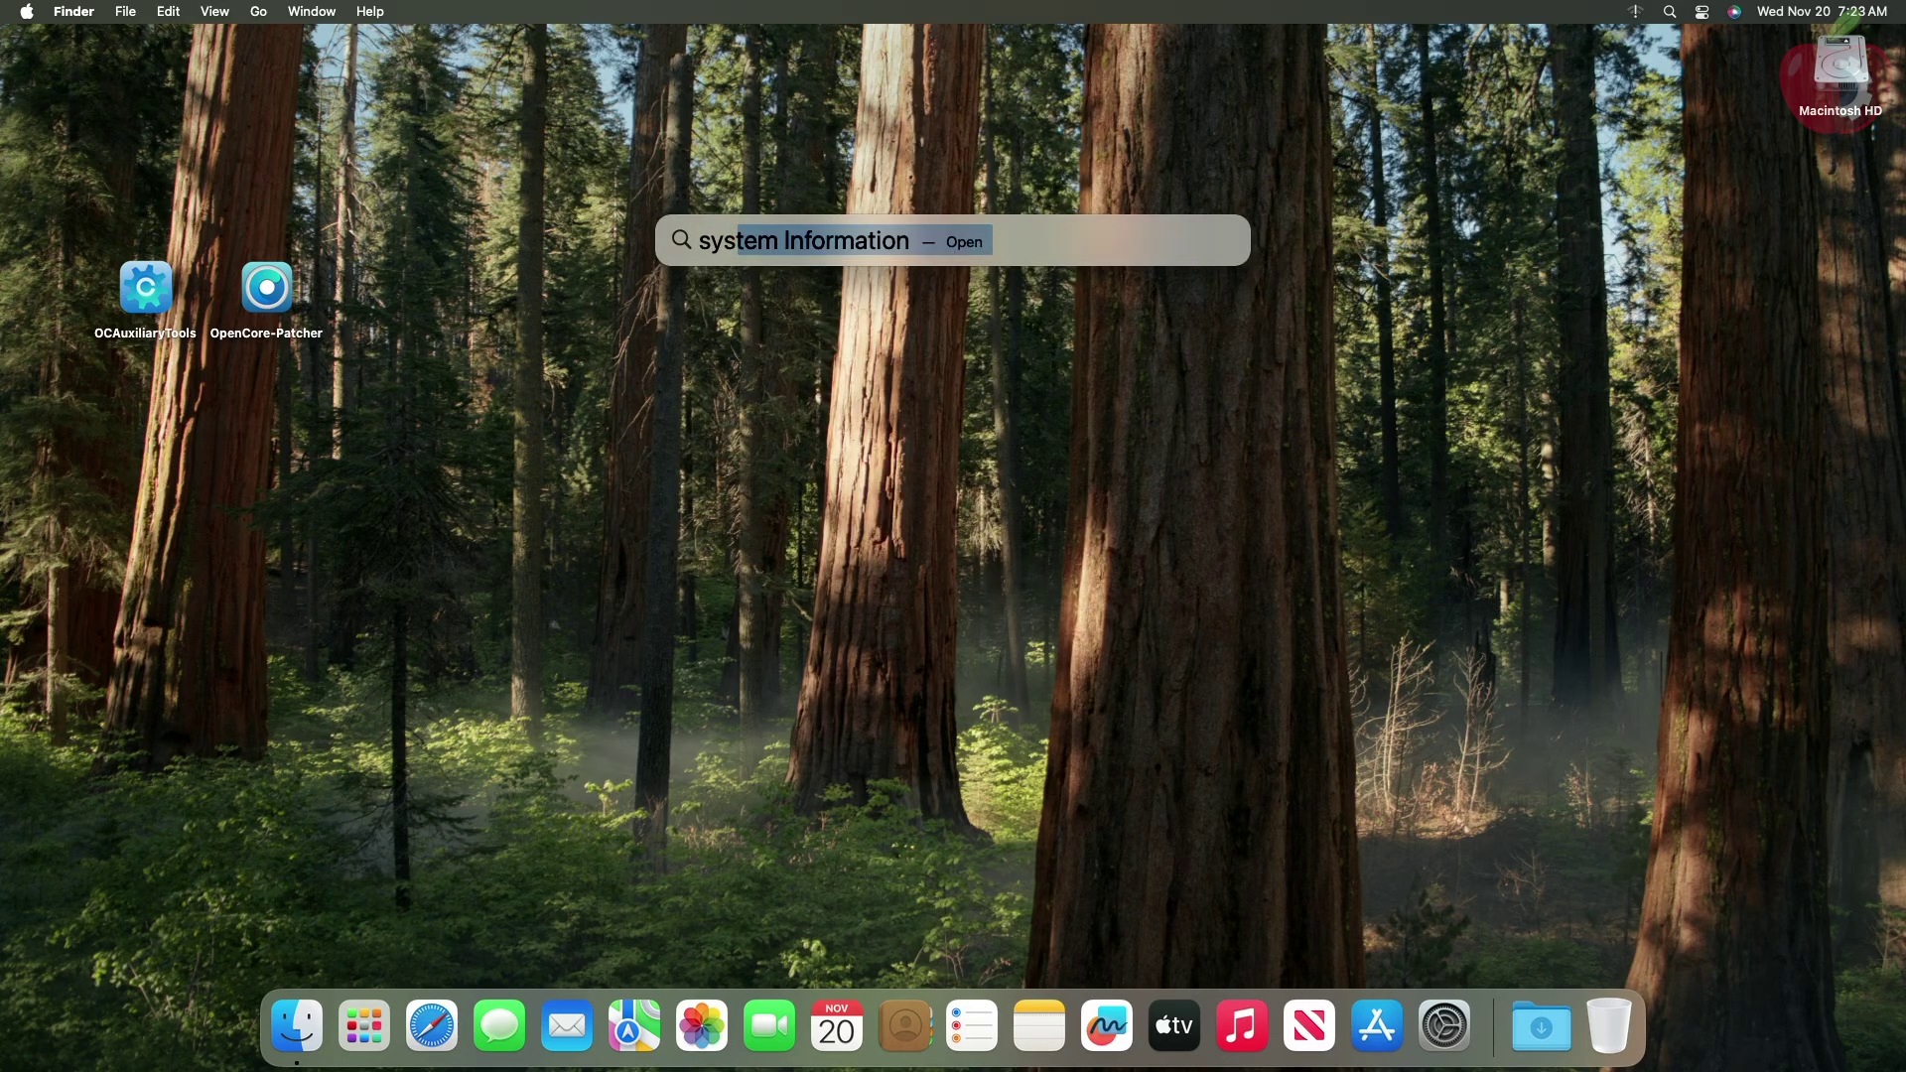
{"action": "key", "text": "Return"}
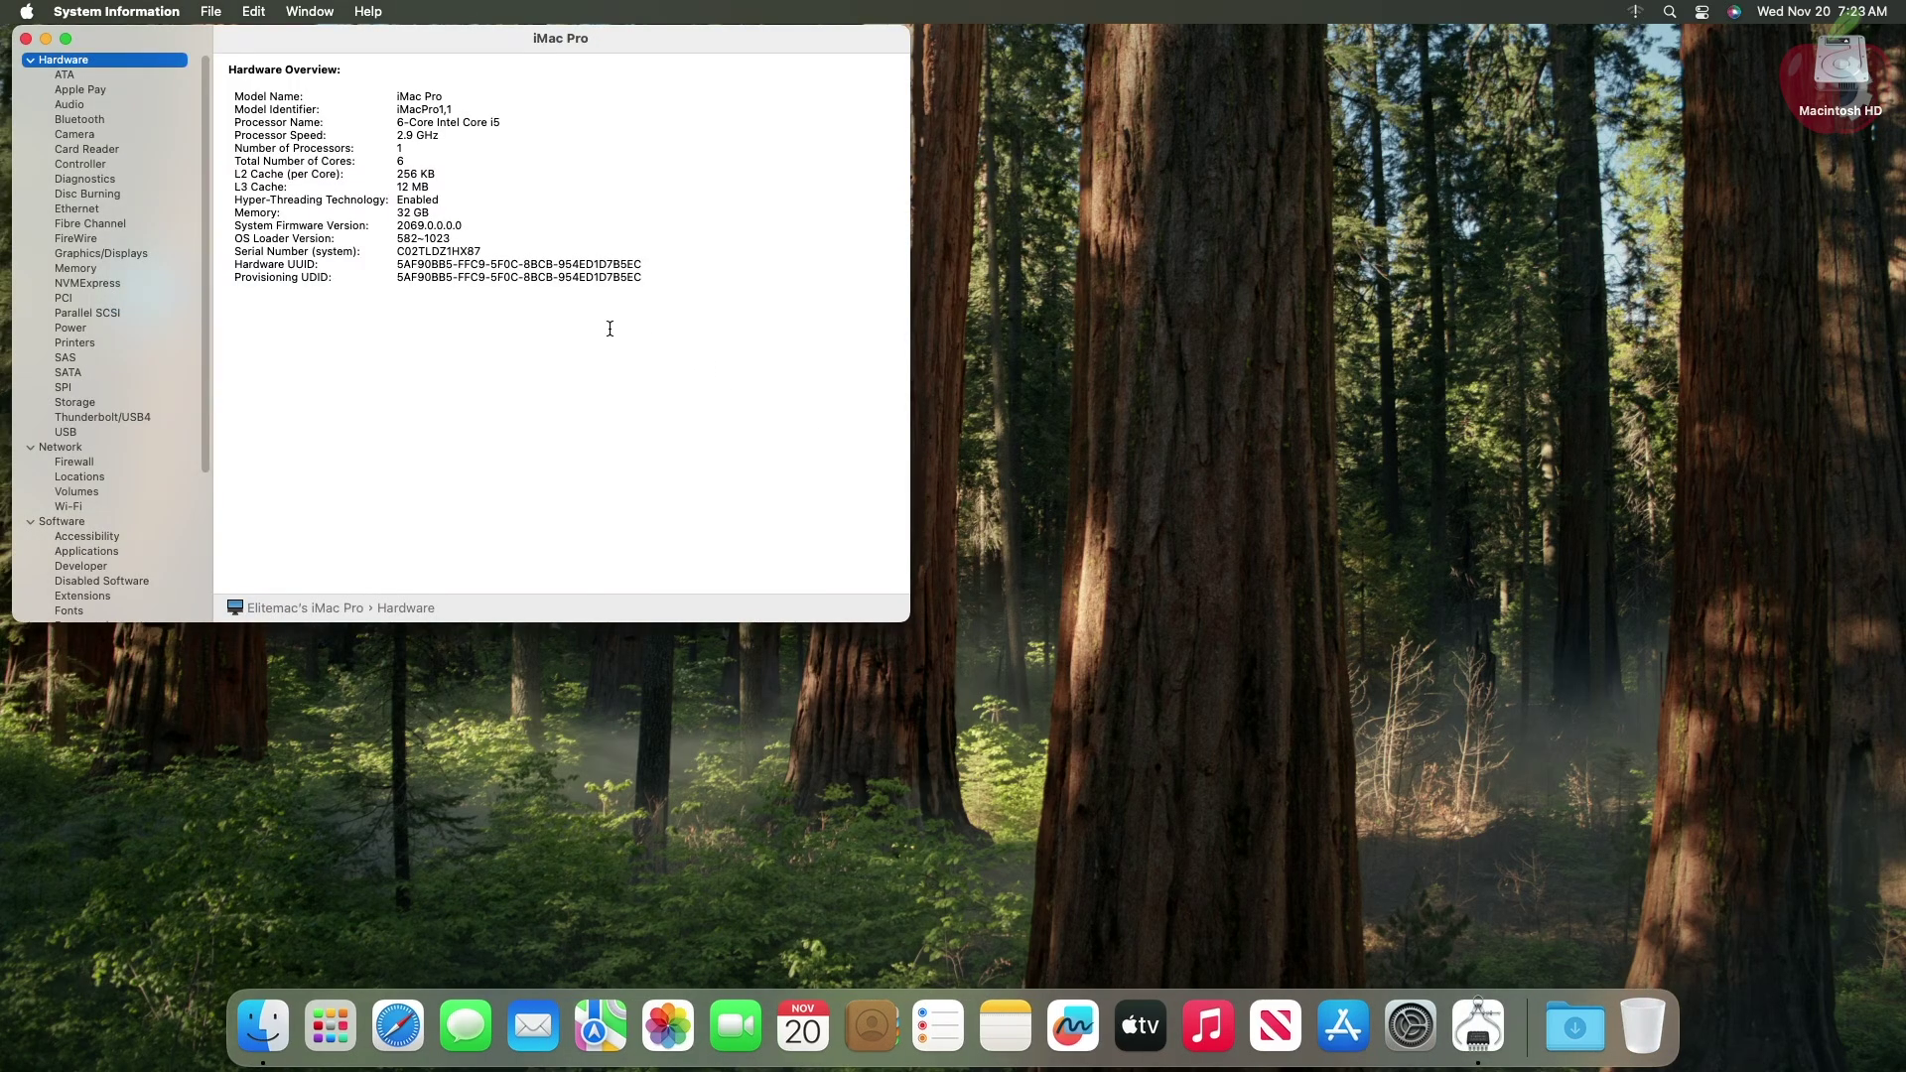
{"action": "left_click", "coordinate": [105, 255]}
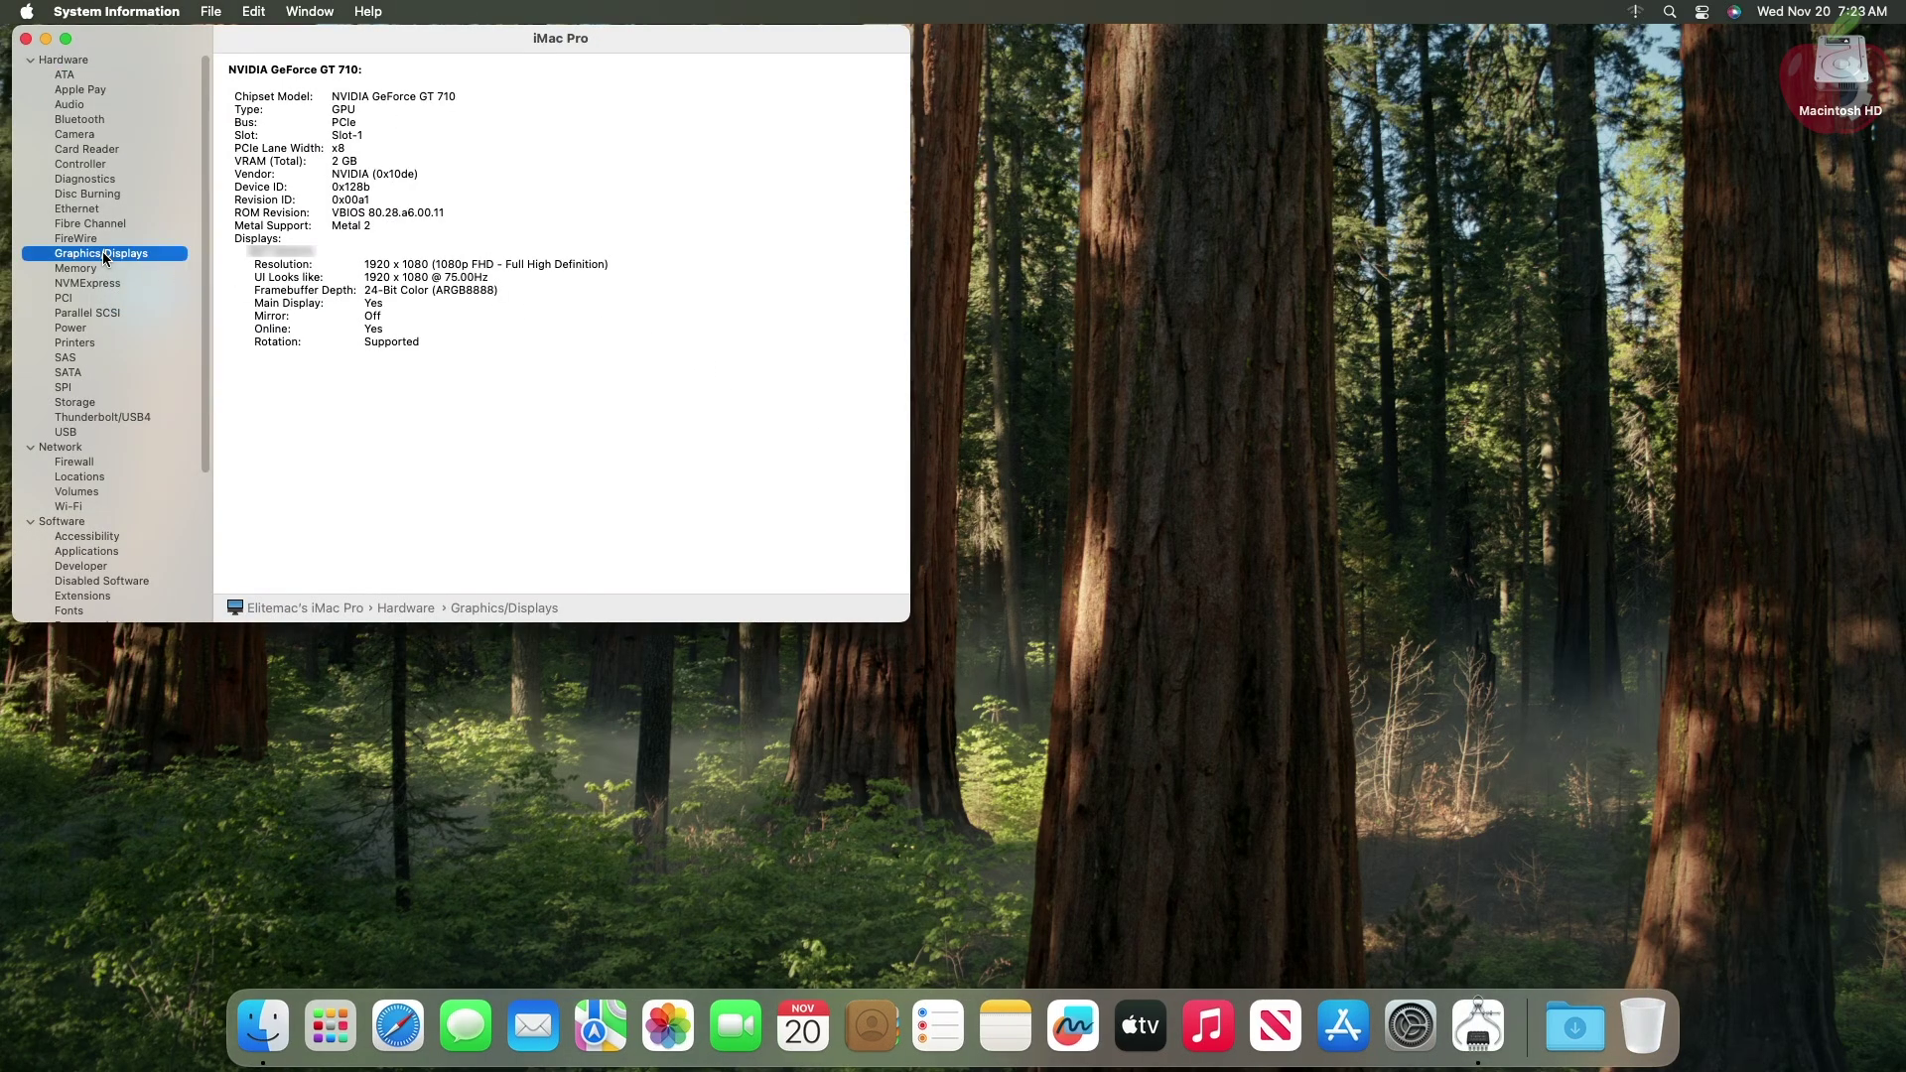